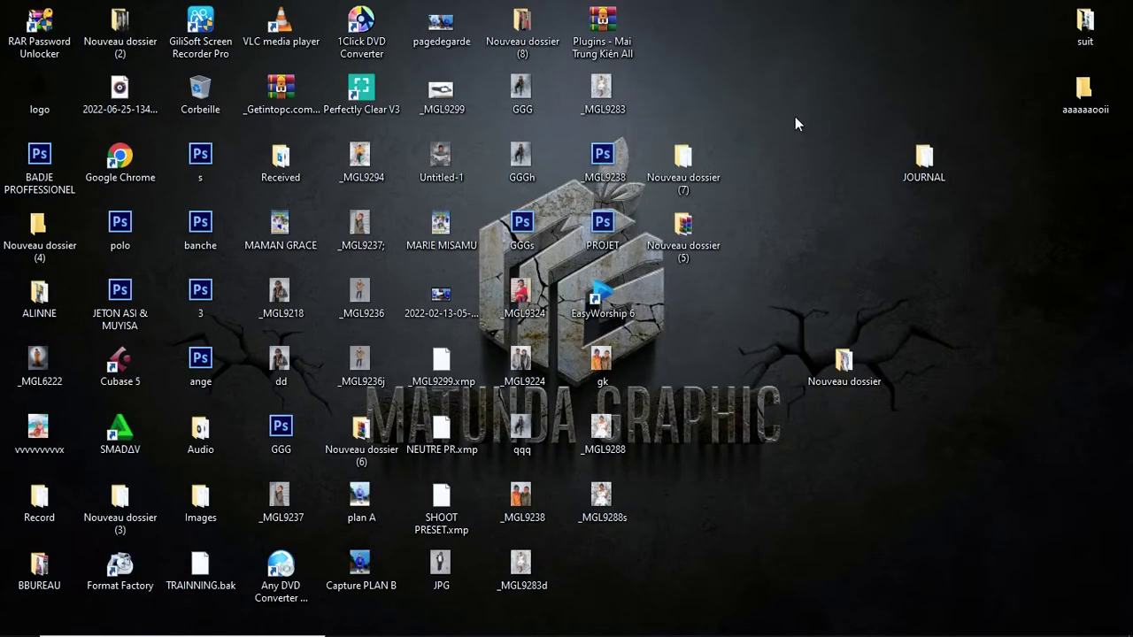
Refresh the Windows desktop and bring the Photoshop portrait window back to the front
right_click(795, 116)
left_click(852, 168)
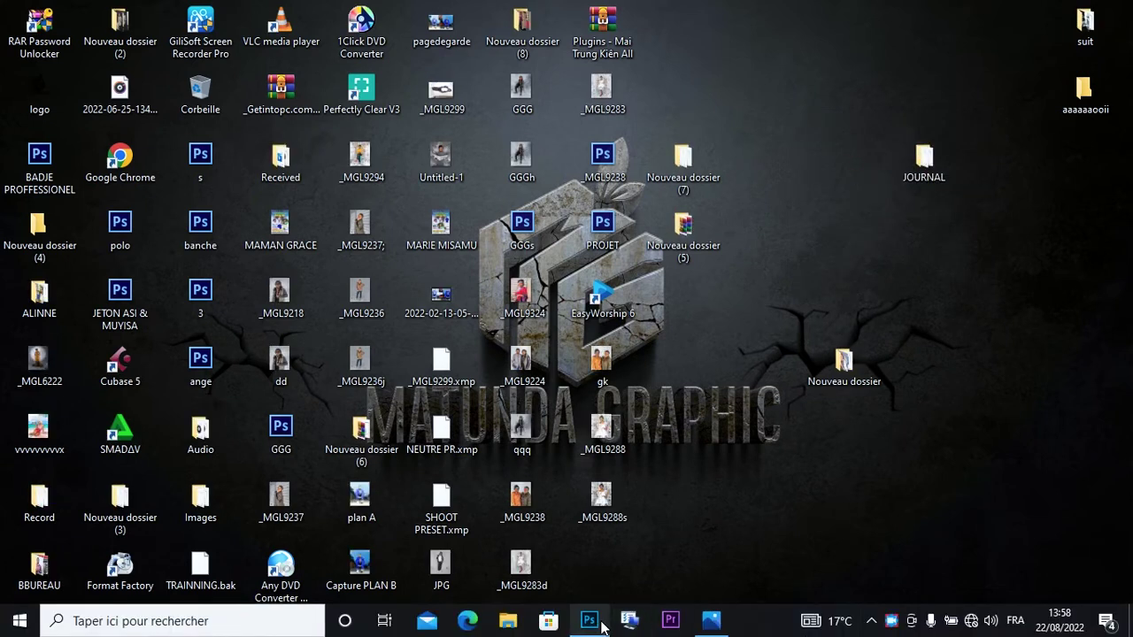
left_click(589, 621)
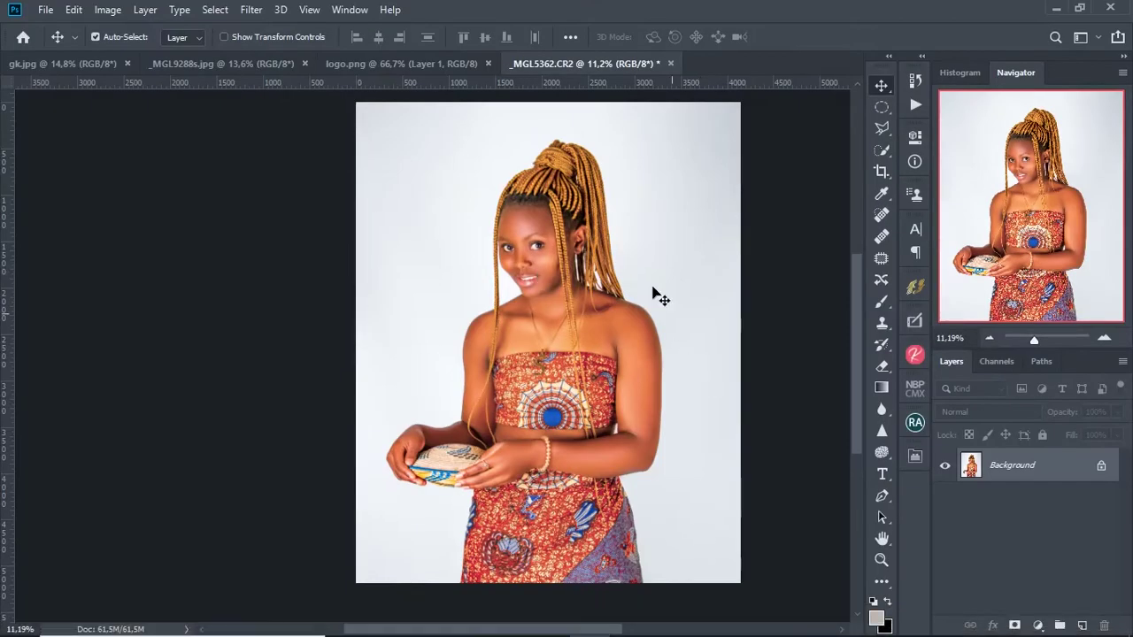
Zoom in on the face and desaturate the pinkish eye white with a larger Sponge brush
mouse_move(602, 177)
left_mouse_down()
mouse_move(700, 210)
mouse_move(723, 245)
mouse_move(559, 306)
left_mouse_up()
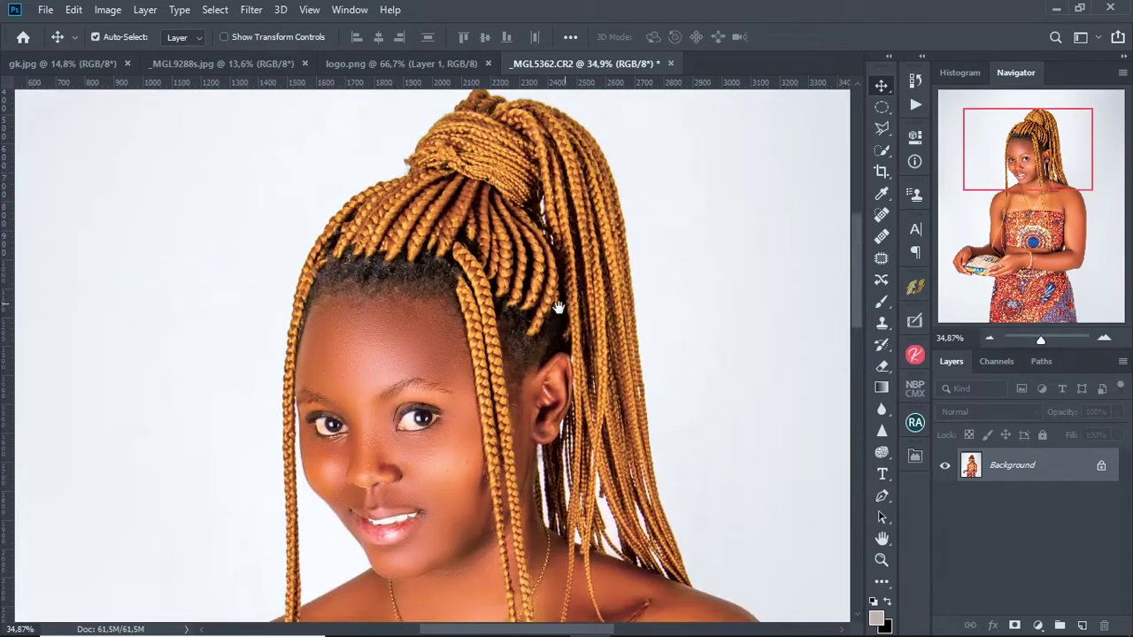
scroll(593, 211, "up", 1)
scroll(591, 222, "up", 1)
scroll(586, 244, "up", 1)
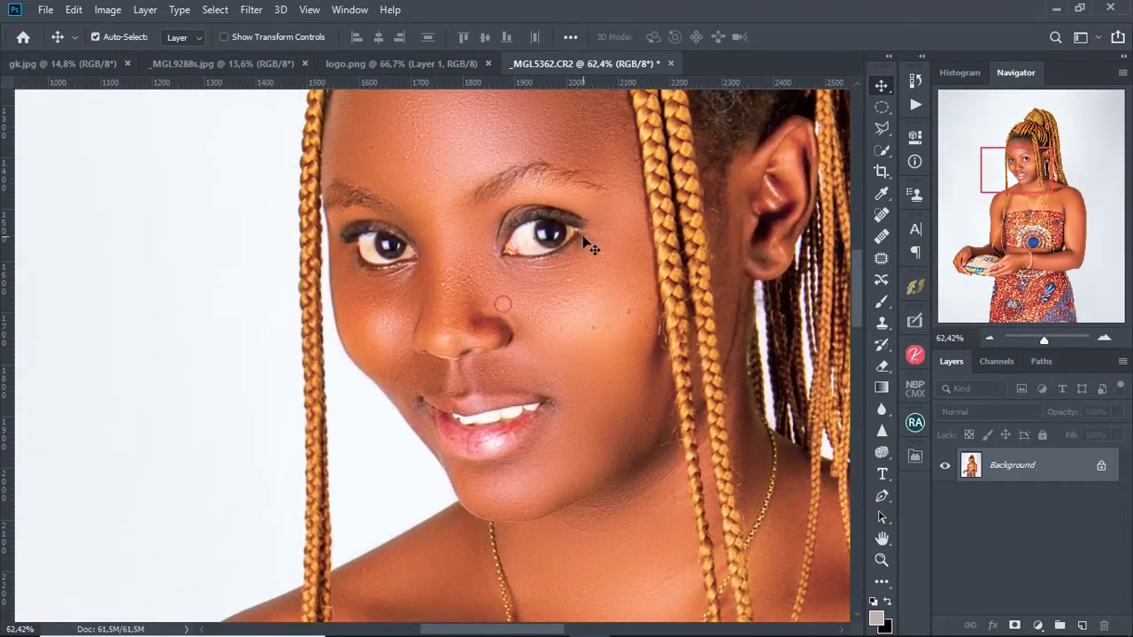
scroll(547, 246, "up", 4)
scroll(619, 253, "up", 2)
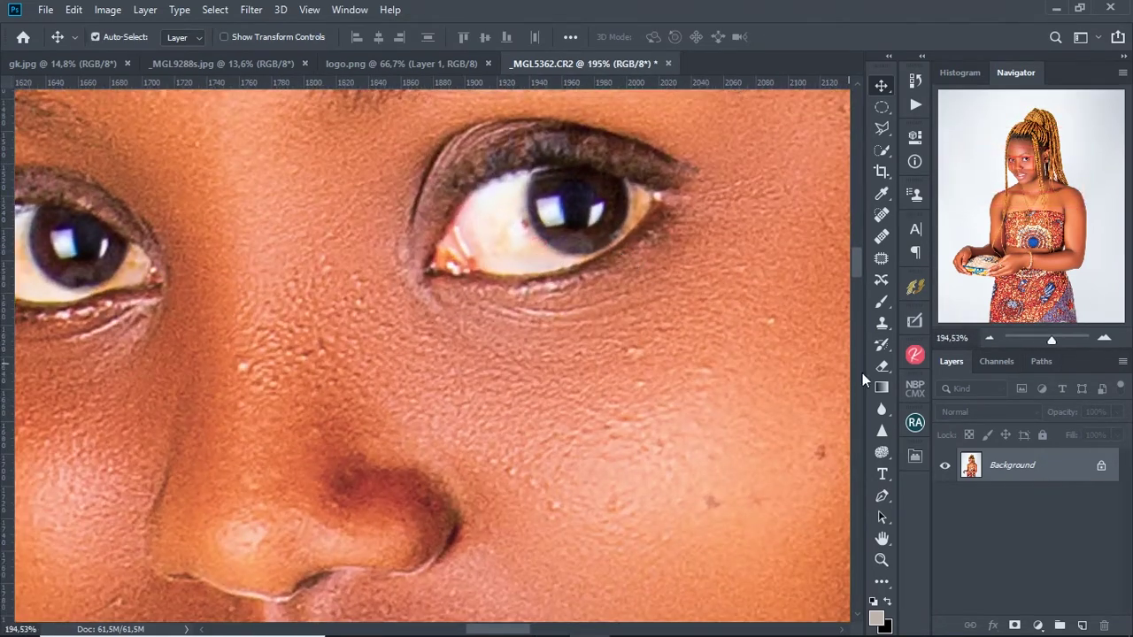
left_click(884, 453)
key("bracketright")
mouse_move(521, 225)
left_mouse_down()
mouse_move(481, 221)
mouse_move(546, 250)
mouse_move(496, 224)
left_mouse_up()
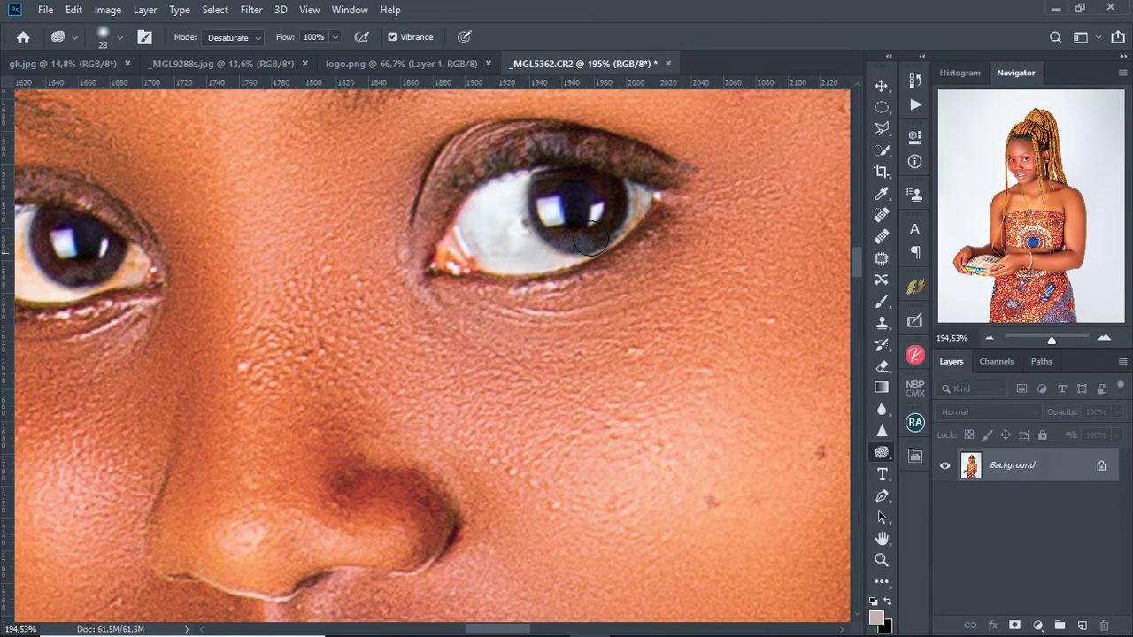
Desaturate the yellowish edges of the teeth with a smaller sponge brush
scroll(597, 234, "down", 3)
scroll(390, 205, "up", 3)
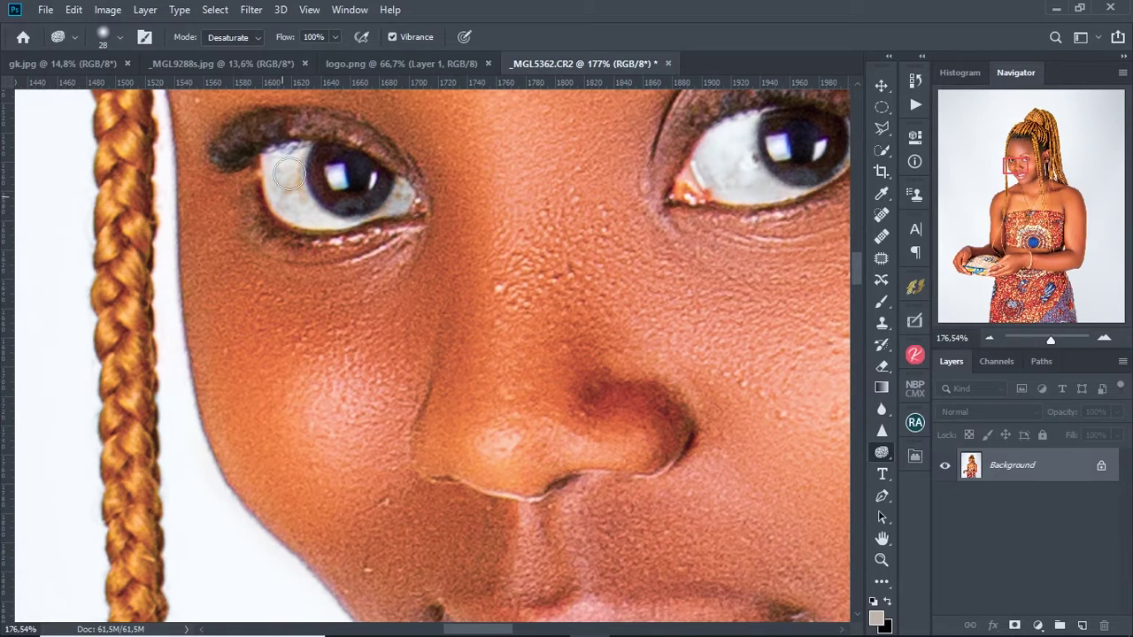
scroll(387, 286, "down", 3)
scroll(476, 260, "up", 3)
scroll(506, 254, "up", 2)
key("bracketleft")
mouse_move(353, 252)
left_mouse_down()
mouse_move(283, 228)
mouse_move(522, 245)
mouse_move(486, 218)
mouse_move(513, 244)
left_mouse_up()
scroll(408, 252, "right", 3)
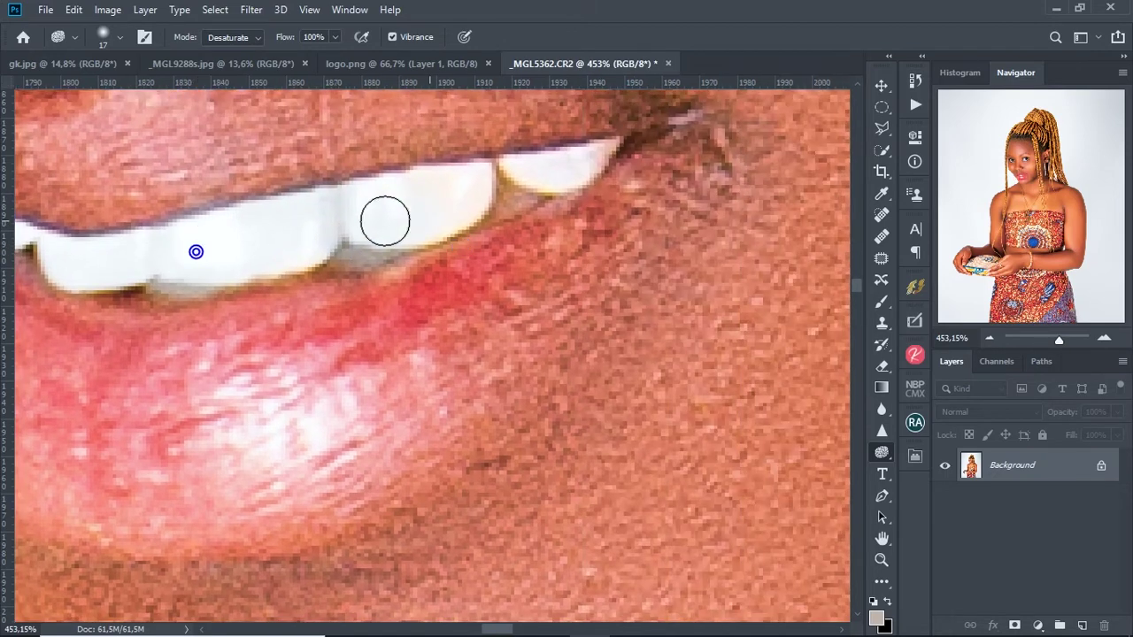
mouse_move(479, 189)
left_mouse_down()
mouse_move(263, 240)
mouse_move(215, 271)
mouse_move(491, 175)
mouse_move(441, 222)
left_mouse_up()
Fit the photo on screen and open the KAI-SHARE-PANEL retouching plugin
key("ctrl+0")
key("w")
left_click(916, 354)
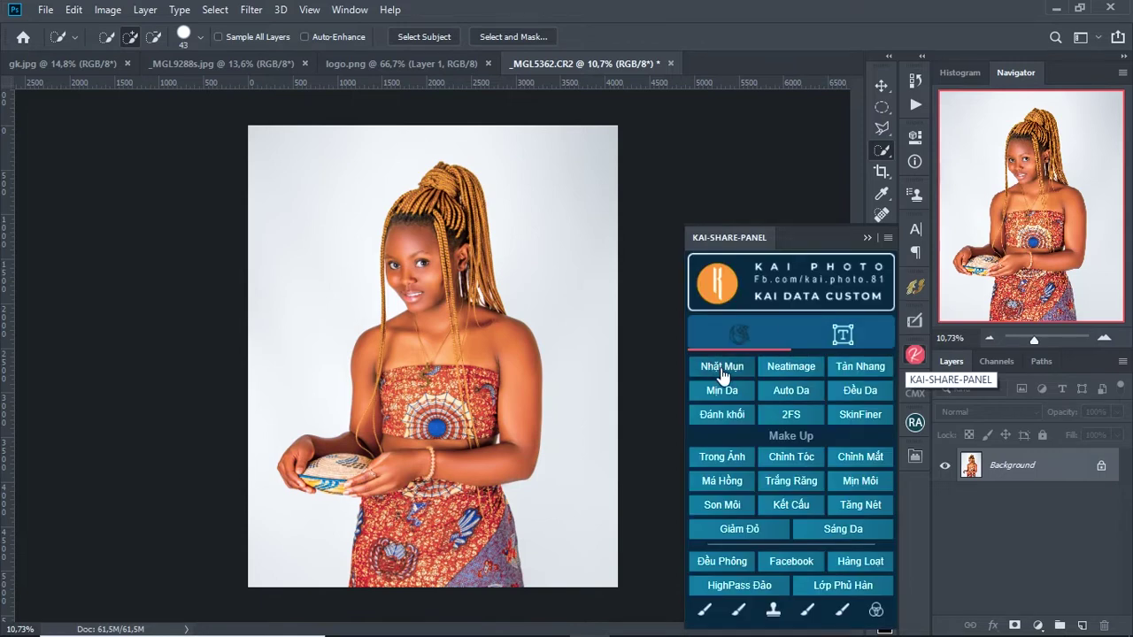
Run the Nhặt Mụn blemish retouch, then open Capture.JPG using large-icon file view
left_click(723, 371)
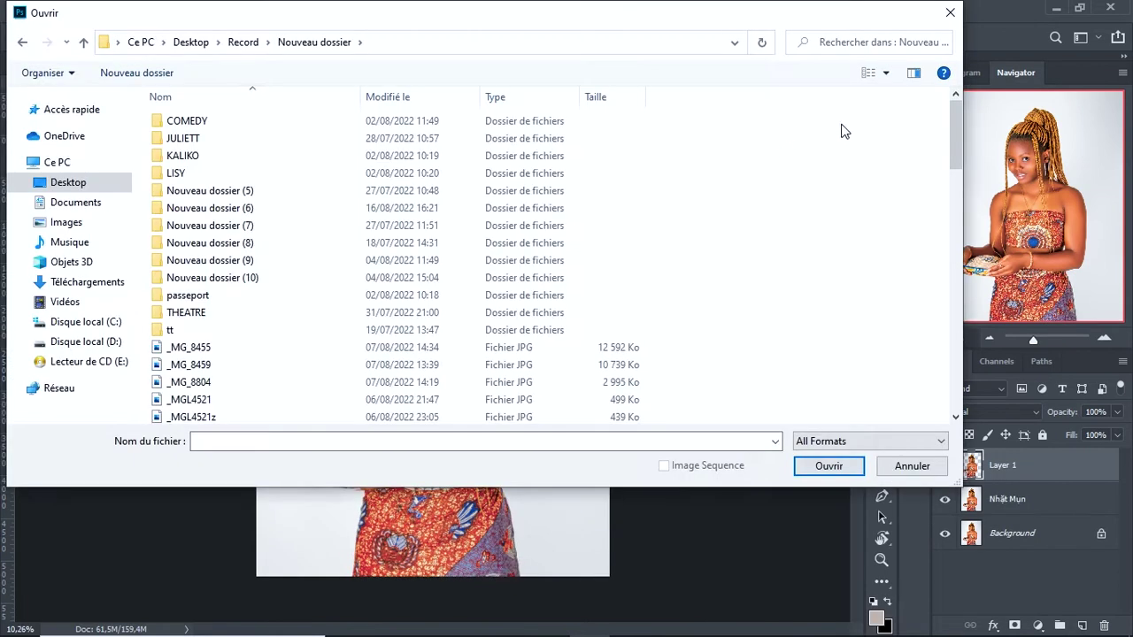
left_click(886, 73)
left_click(940, 47)
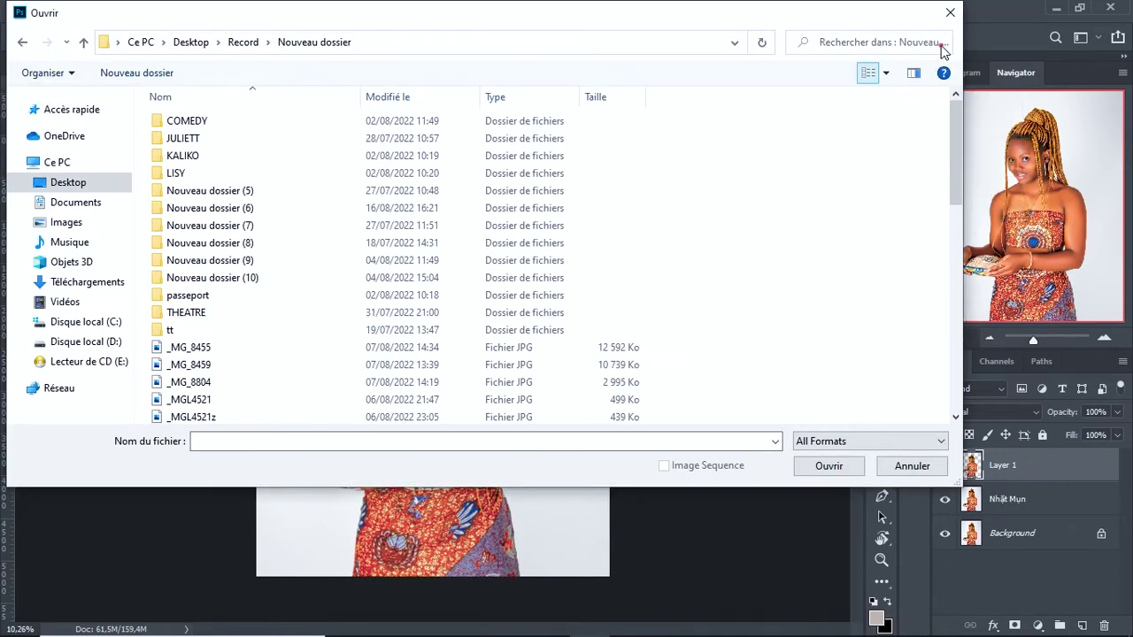
scroll(954, 150, "down", 5)
left_click_drag(968, 236, 974, 305)
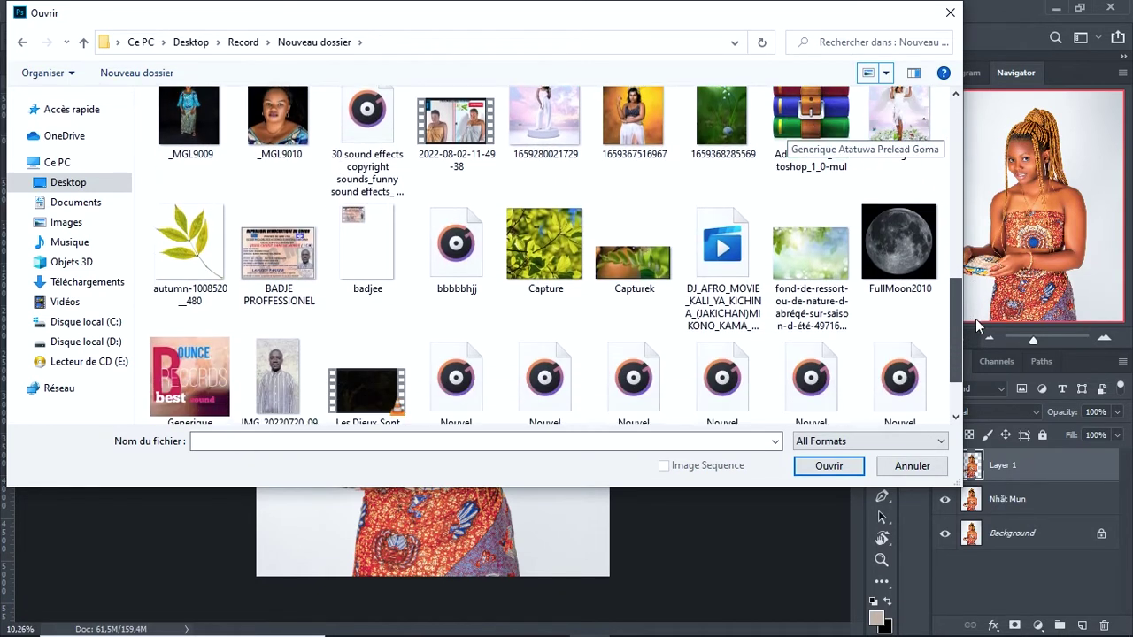
left_click_drag(974, 305, 974, 337)
left_click(538, 193)
left_click(828, 467)
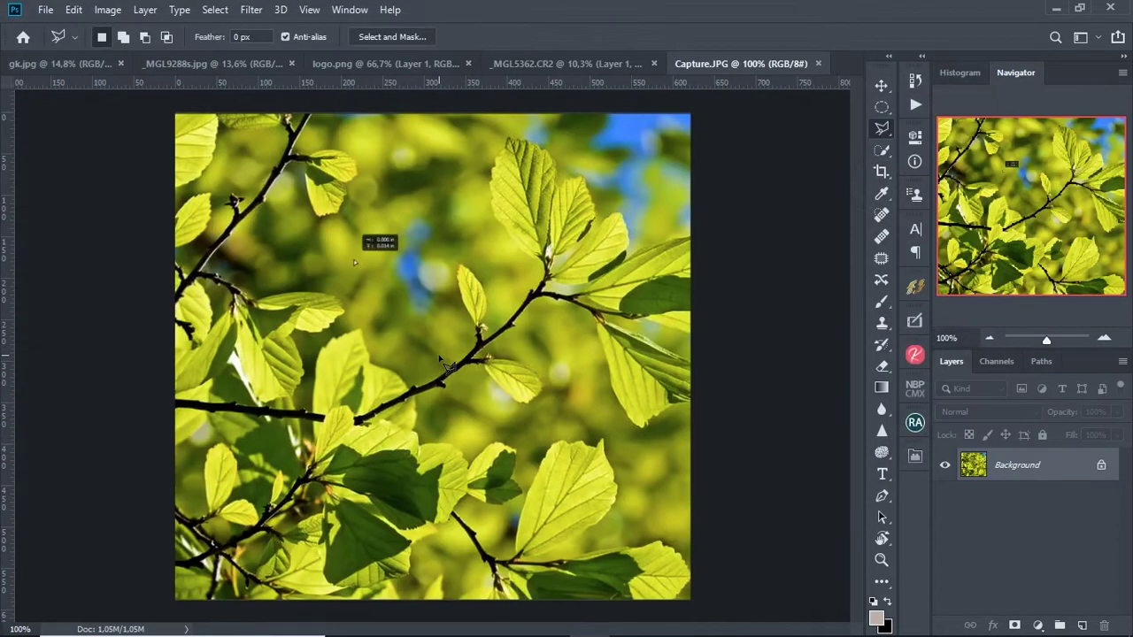
Drag the Capture leaf photo onto the _MGL5362 portrait as a new layer
key("v")
left_click_drag(445, 365, 429, 105)
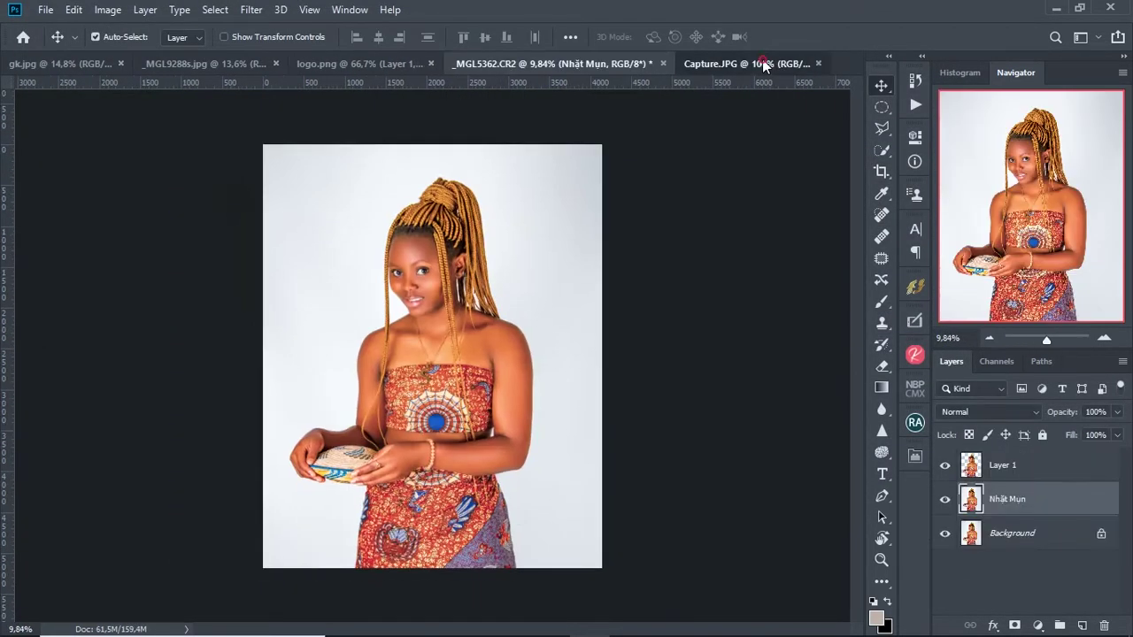
left_click_drag(429, 105, 566, 266)
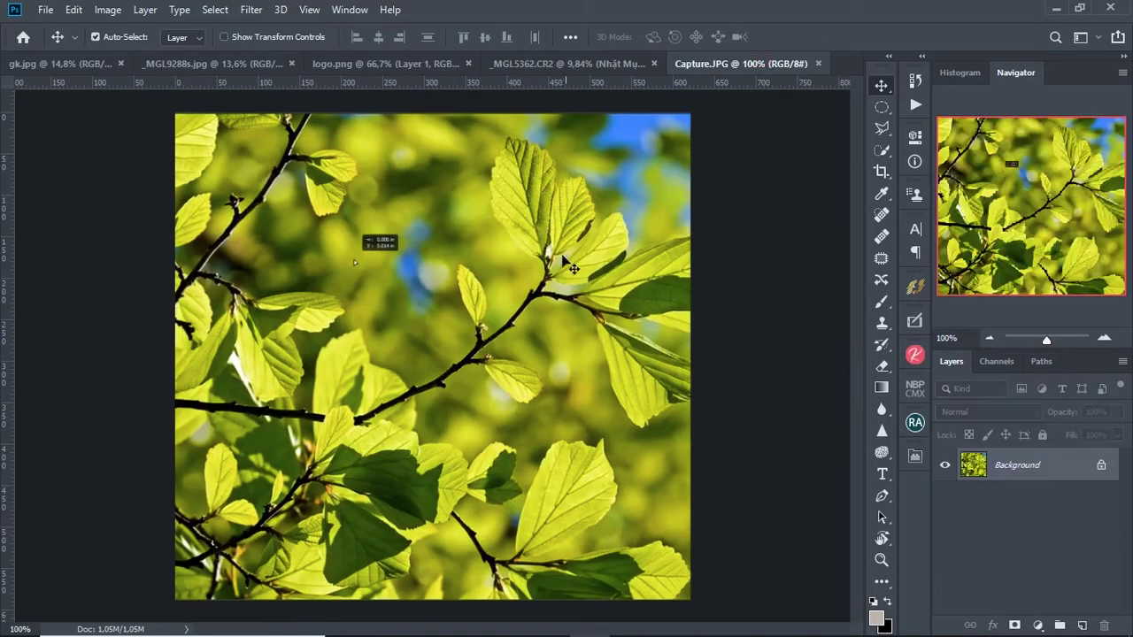
mouse_move(456, 332)
left_mouse_down()
mouse_move(520, 68)
mouse_move(343, 323)
left_mouse_up()
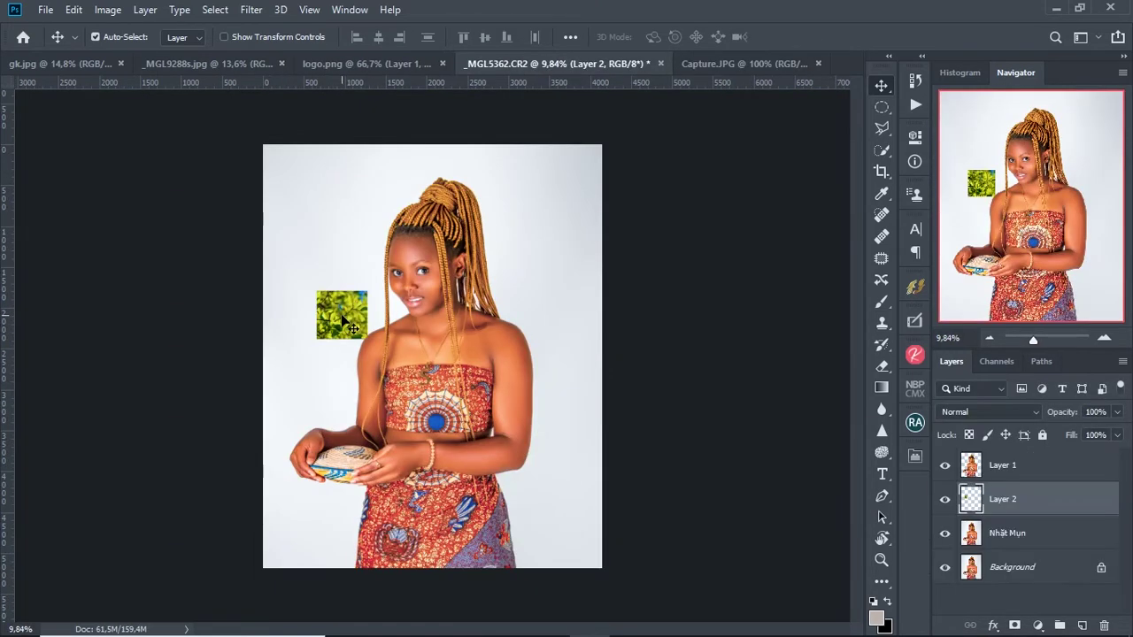
Scale the leaf layer to about 978% so it covers the portrait background
key("ctrl+t")
left_click_drag(342, 339, 342, 500)
left_click_drag(341, 293, 341, 100)
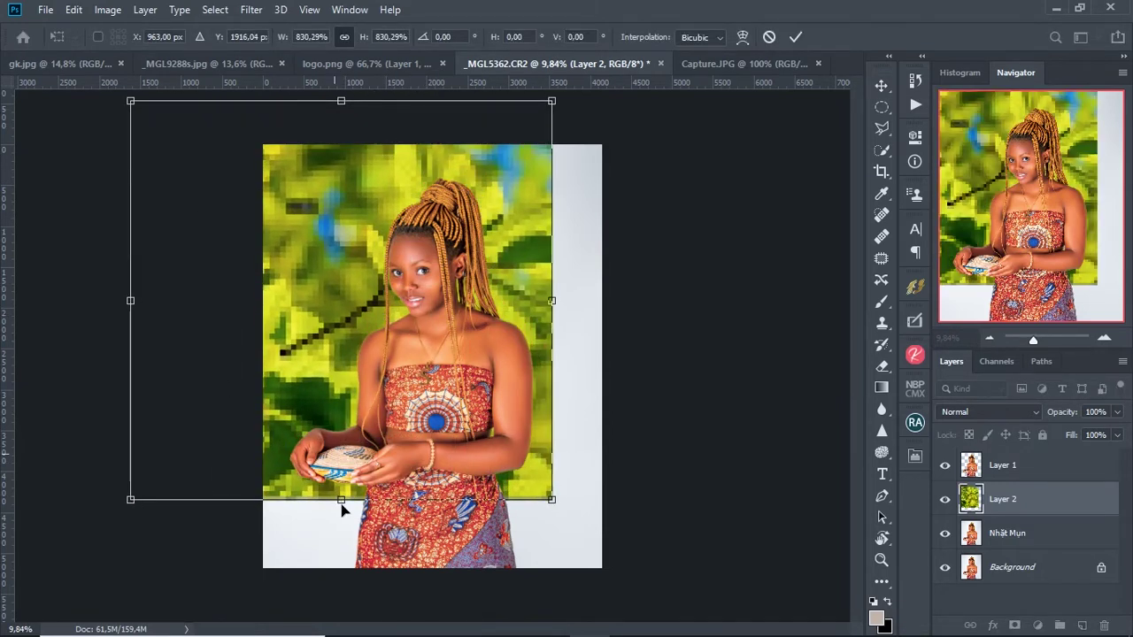
left_click_drag(342, 499, 353, 590)
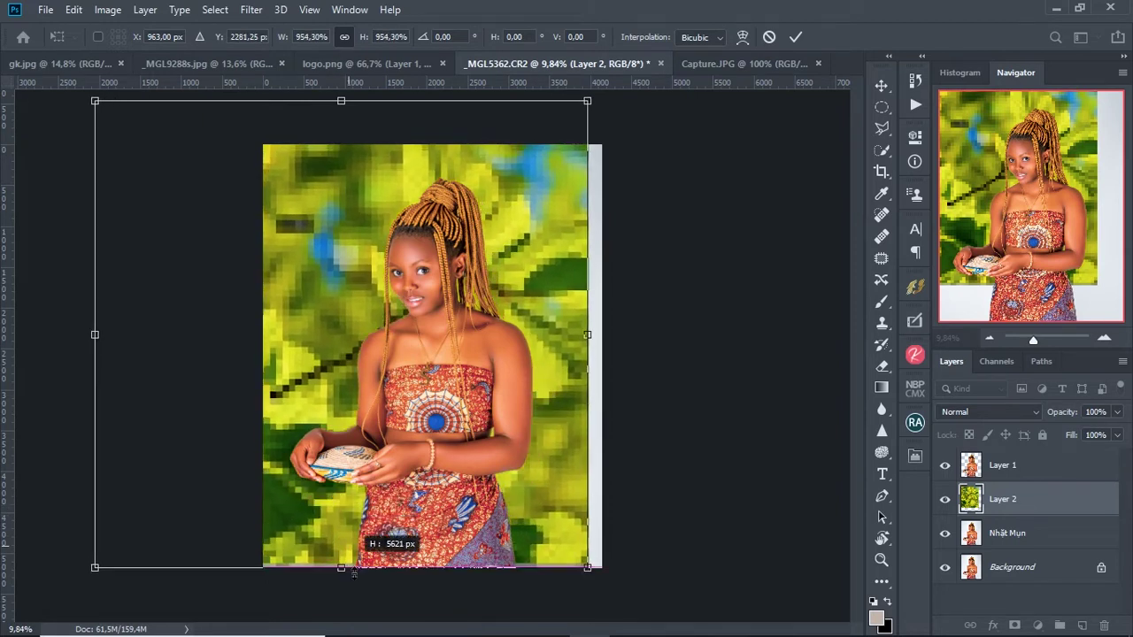
left_click_drag(363, 504, 490, 514)
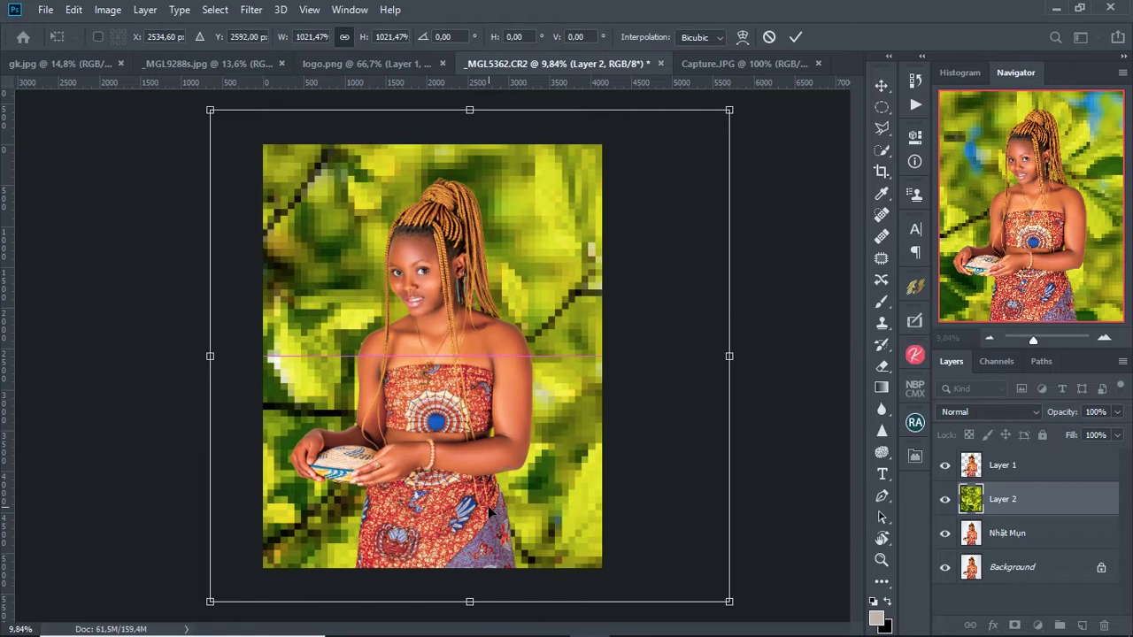
left_click_drag(730, 604, 681, 580)
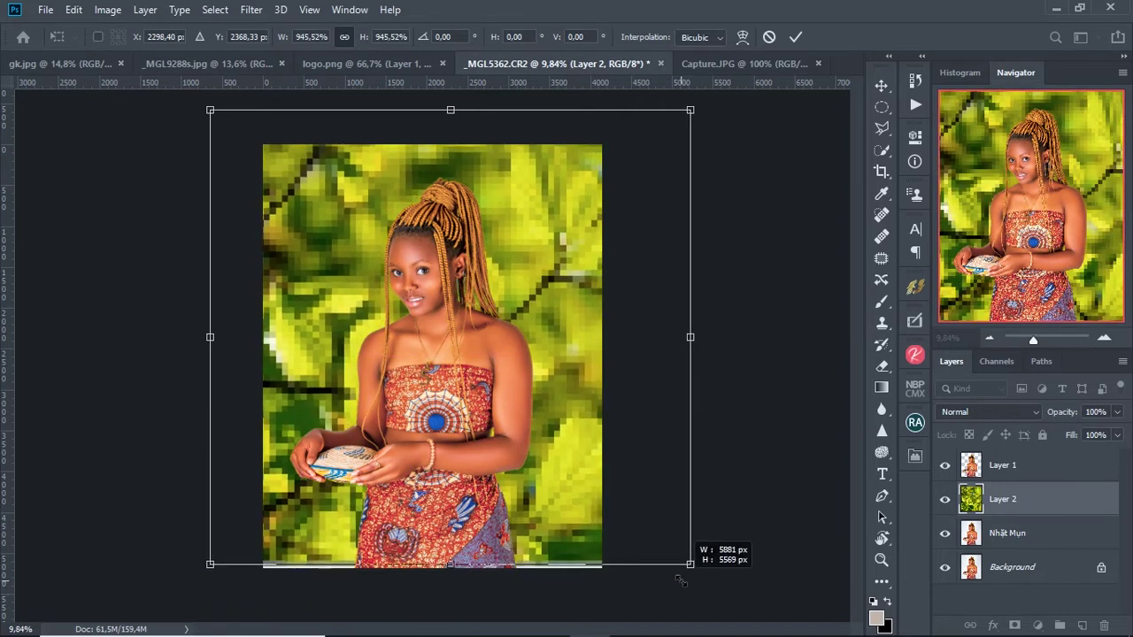
left_click_drag(681, 579, 700, 596)
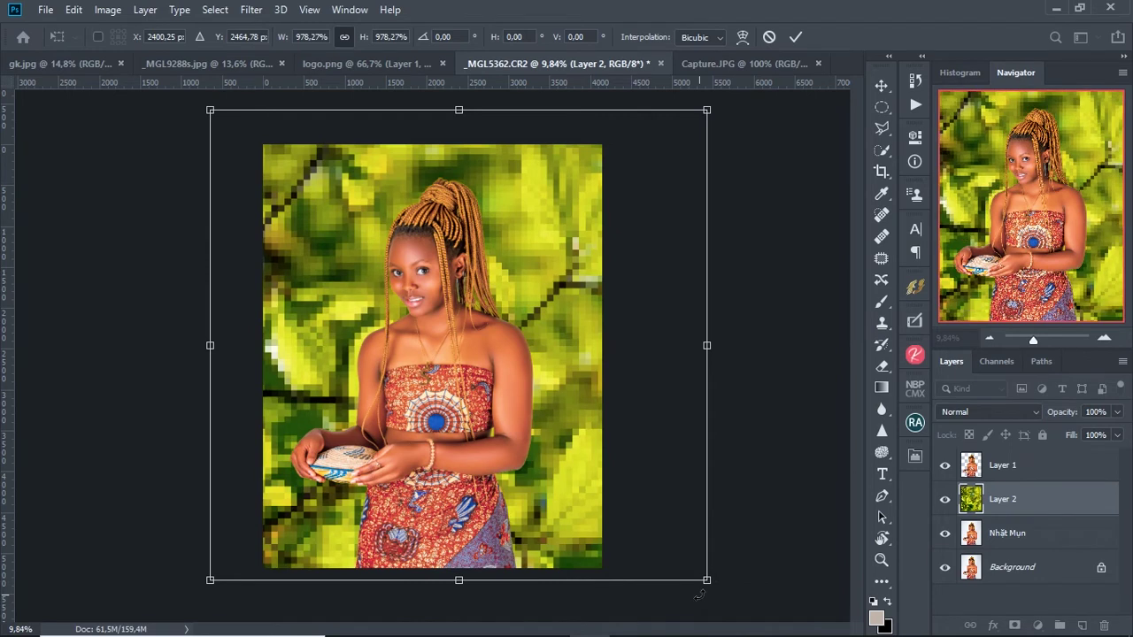
left_click(801, 37)
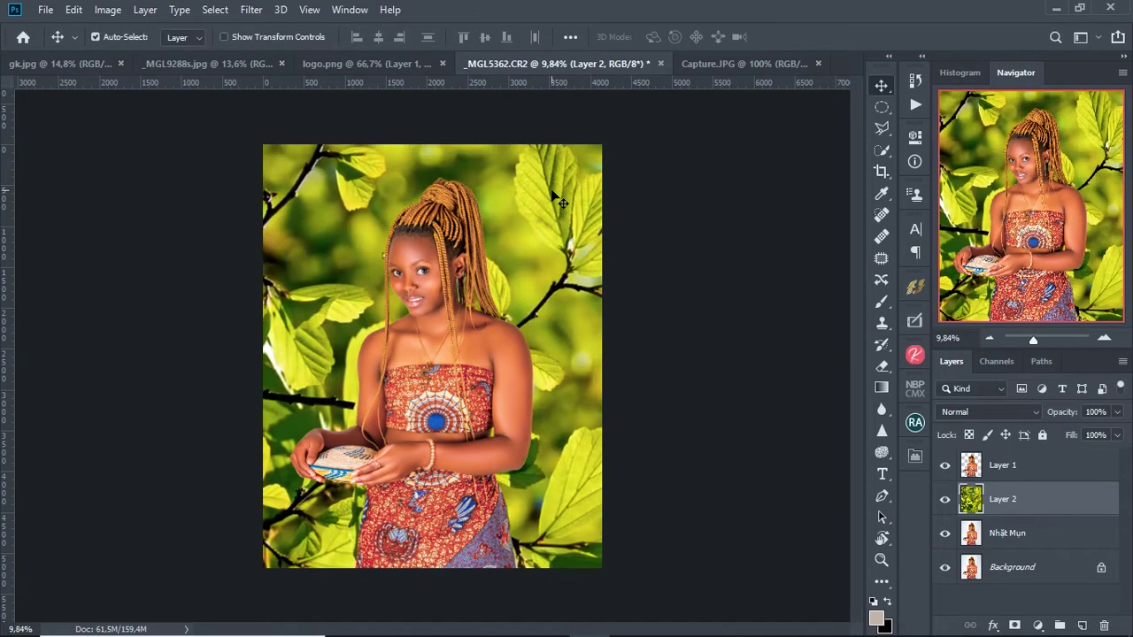
Shift the leaf background layer slightly down and to the right
left_click_drag(570, 348, 589, 359)
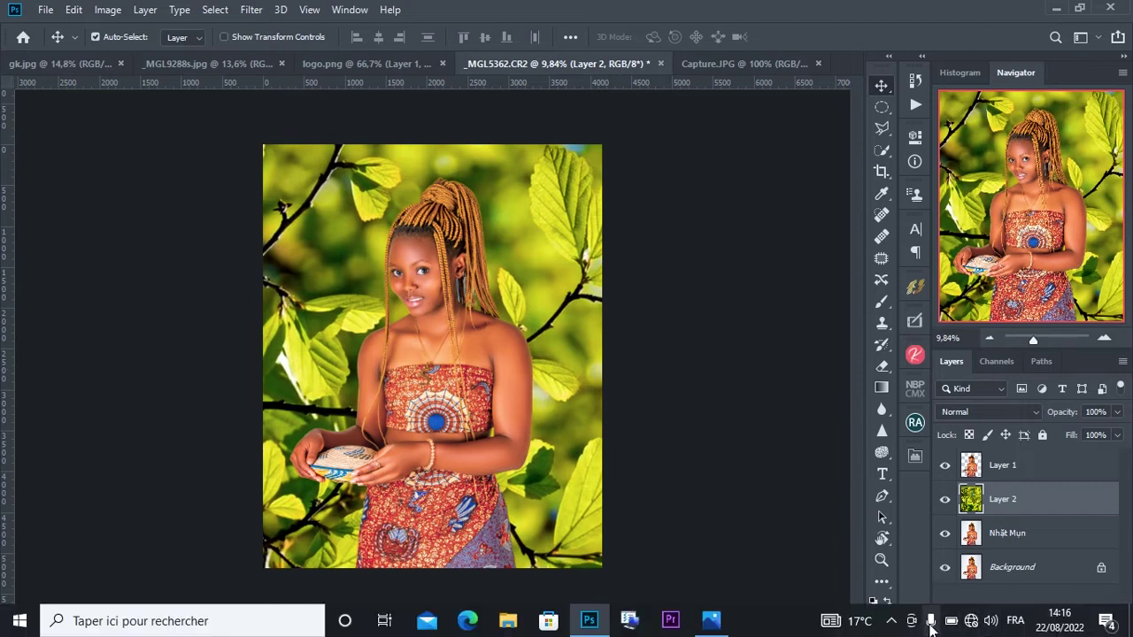
left_click(891, 621)
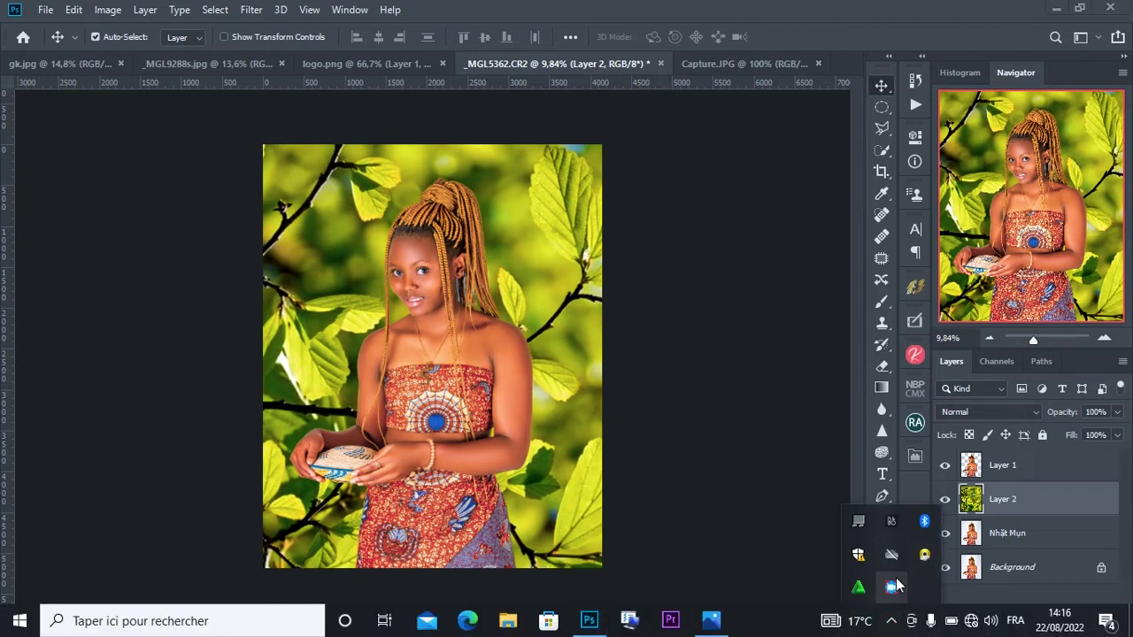
right_click(896, 580)
left_click(934, 512)
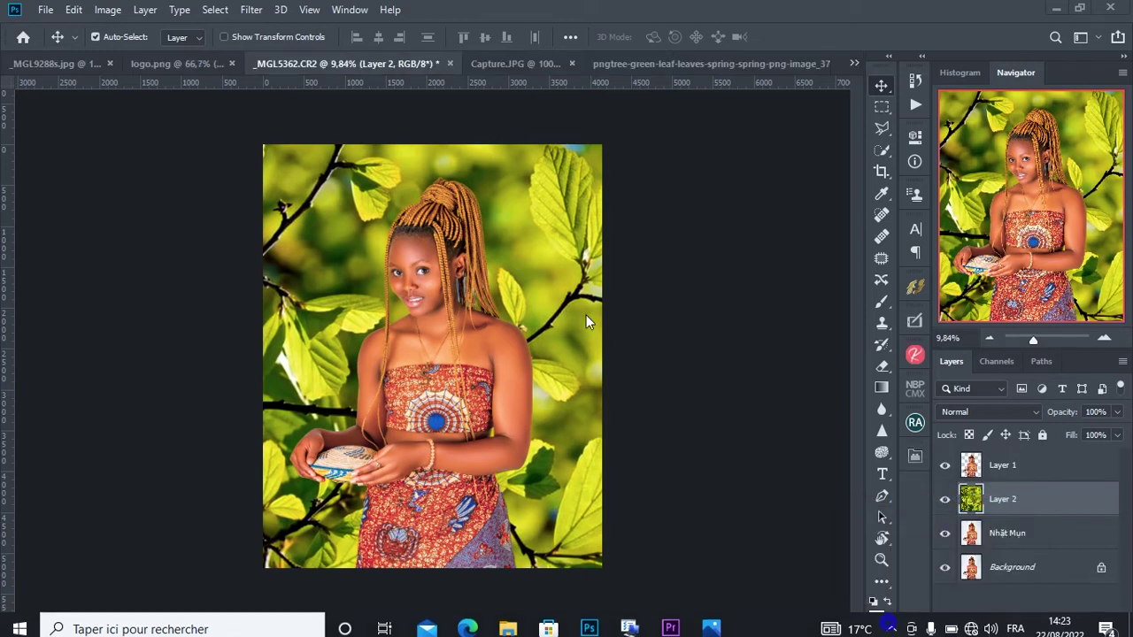
Drag the pngtree green-leaf cut-outs into the portrait as Layer 3
left_click(694, 64)
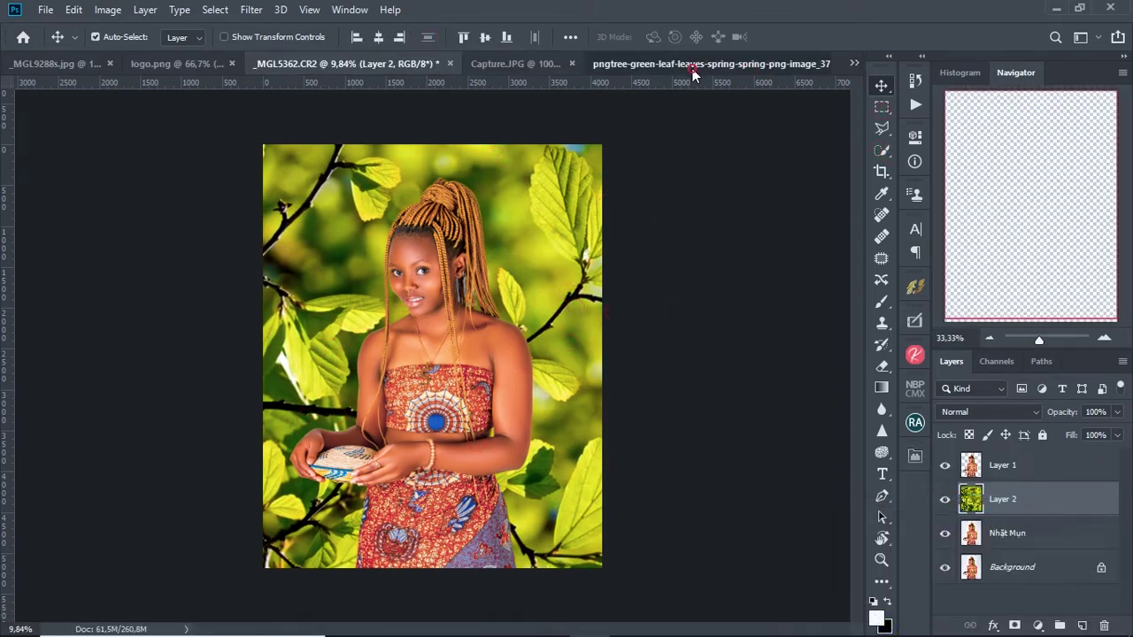
left_click_drag(599, 210, 261, 65)
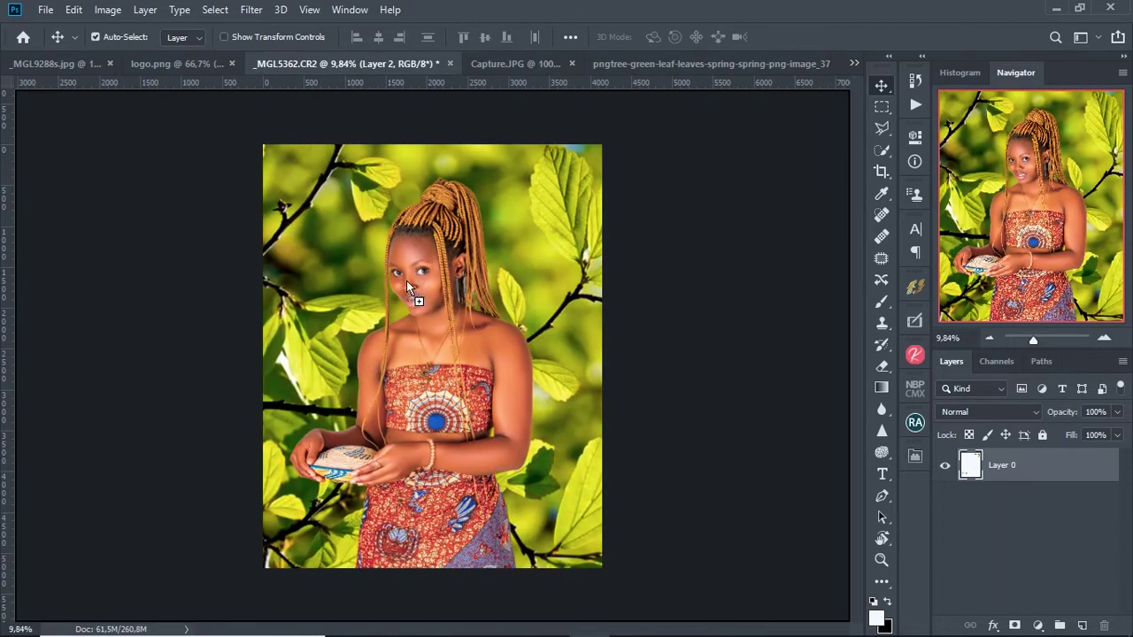
left_click_drag(261, 64, 339, 276)
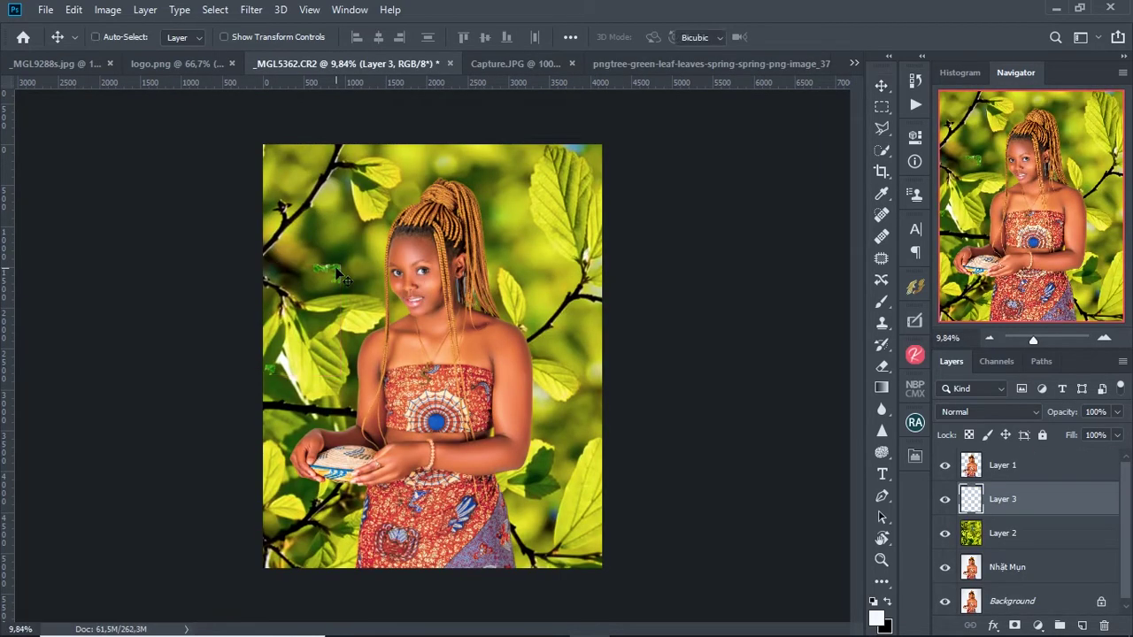
Scale the Layer 3 leaves to roughly 363% by 381% to span the image
key("ctrl+t")
left_click_drag(340, 264, 486, 184)
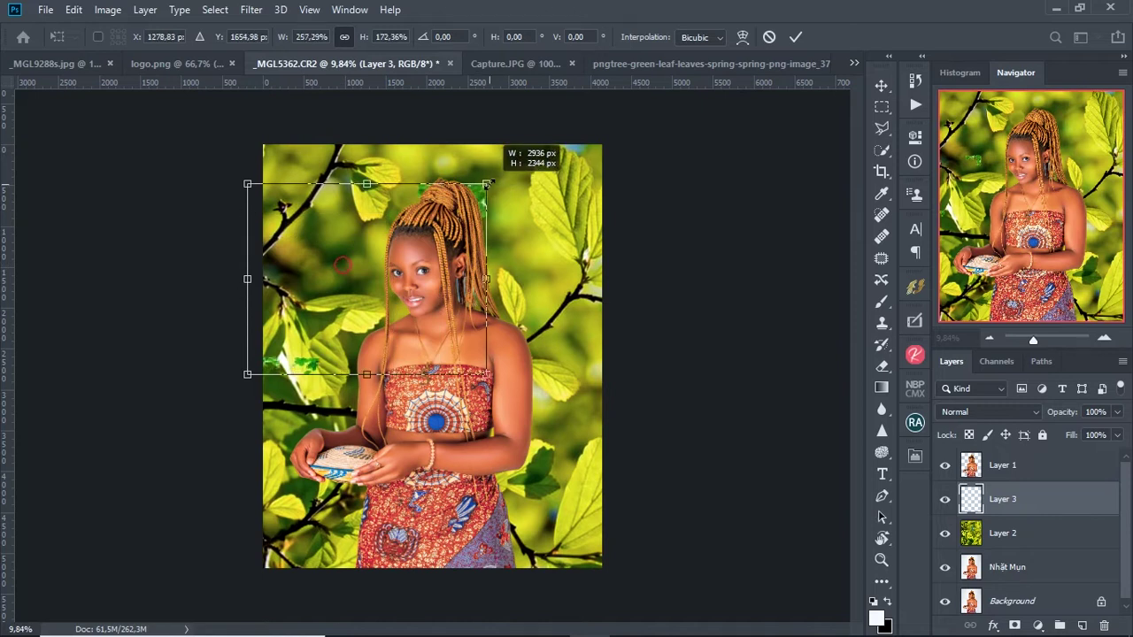
left_click_drag(247, 280, 255, 282)
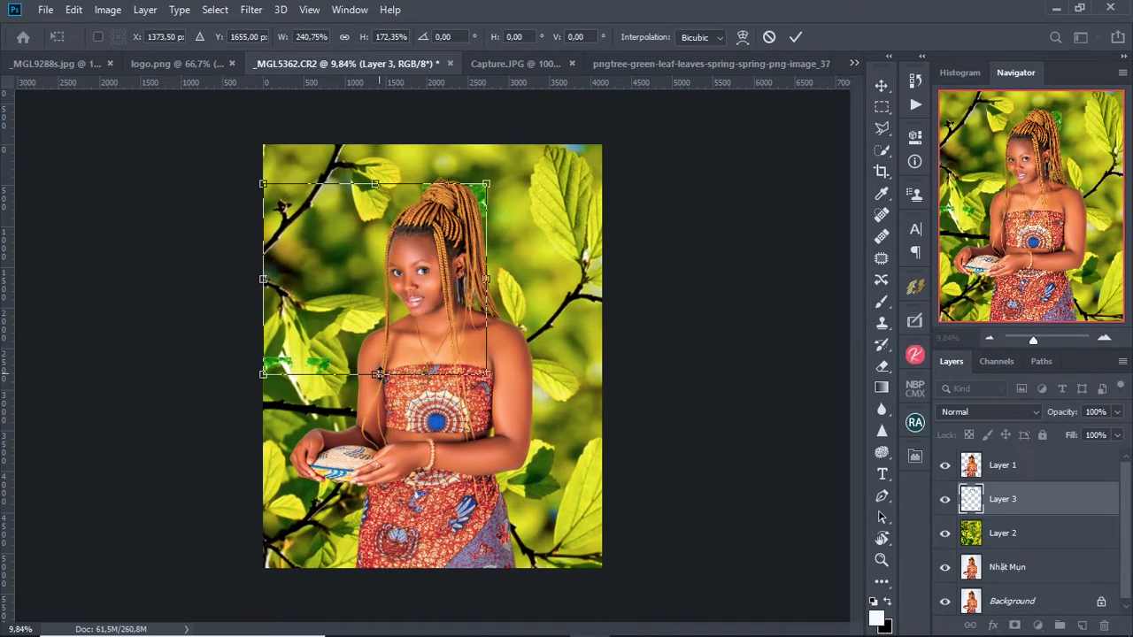
left_click_drag(378, 375, 394, 567)
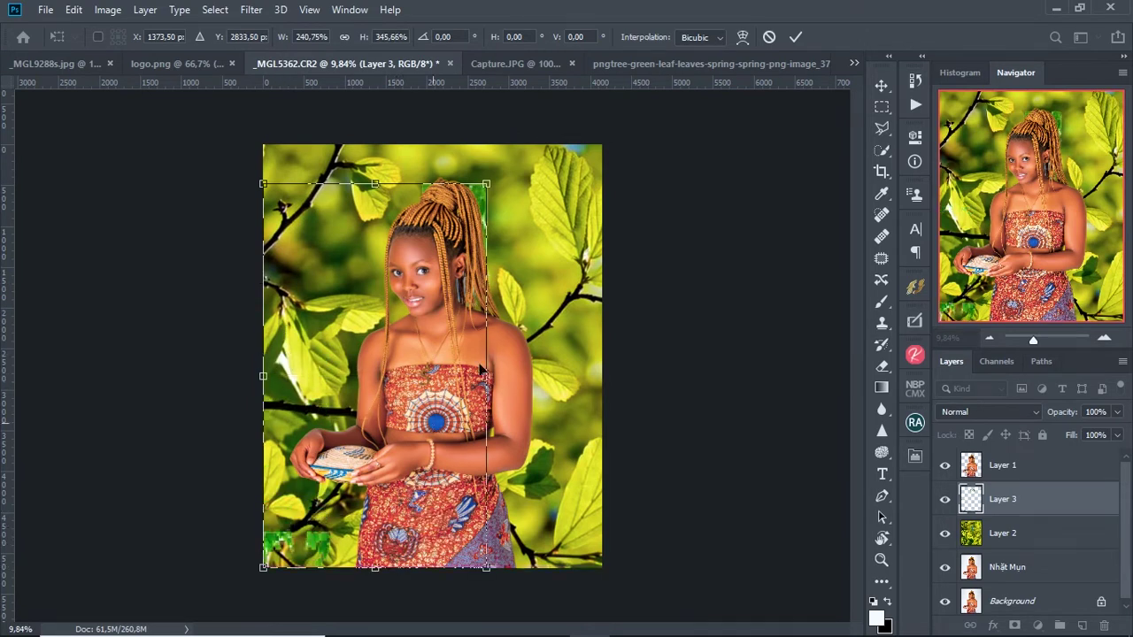
left_click_drag(488, 379, 602, 377)
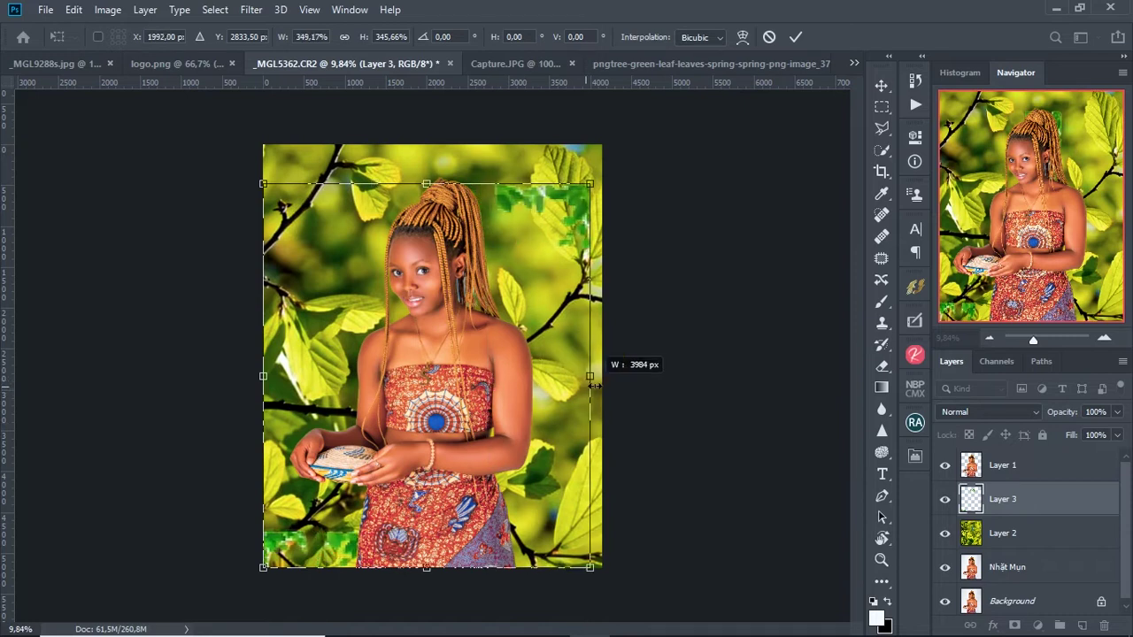
left_click_drag(432, 184, 432, 144)
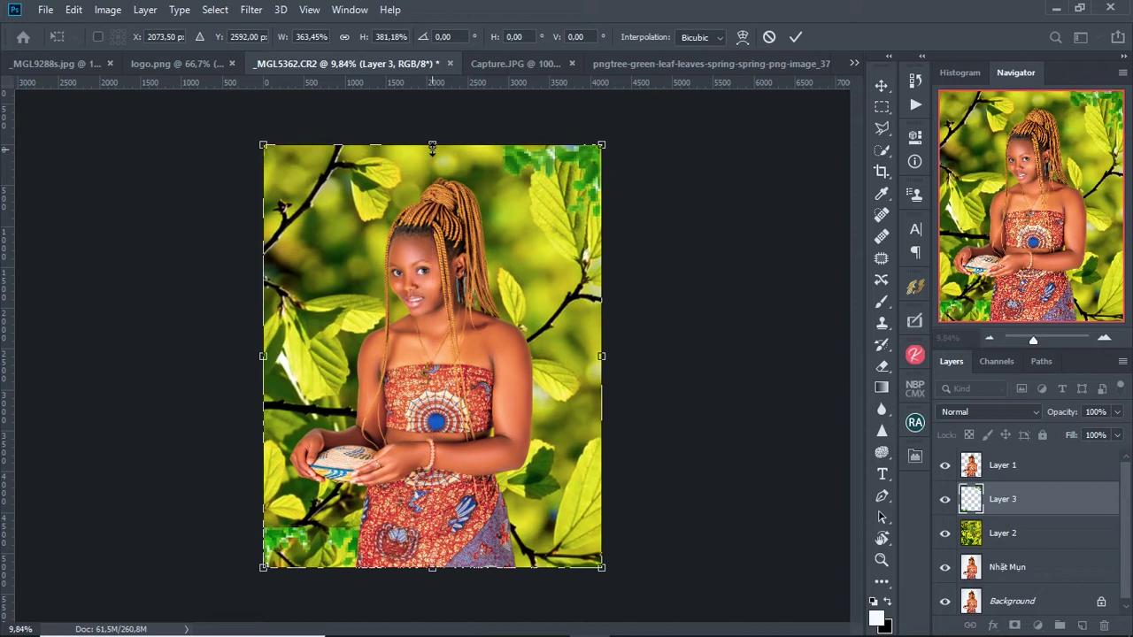
key("Return")
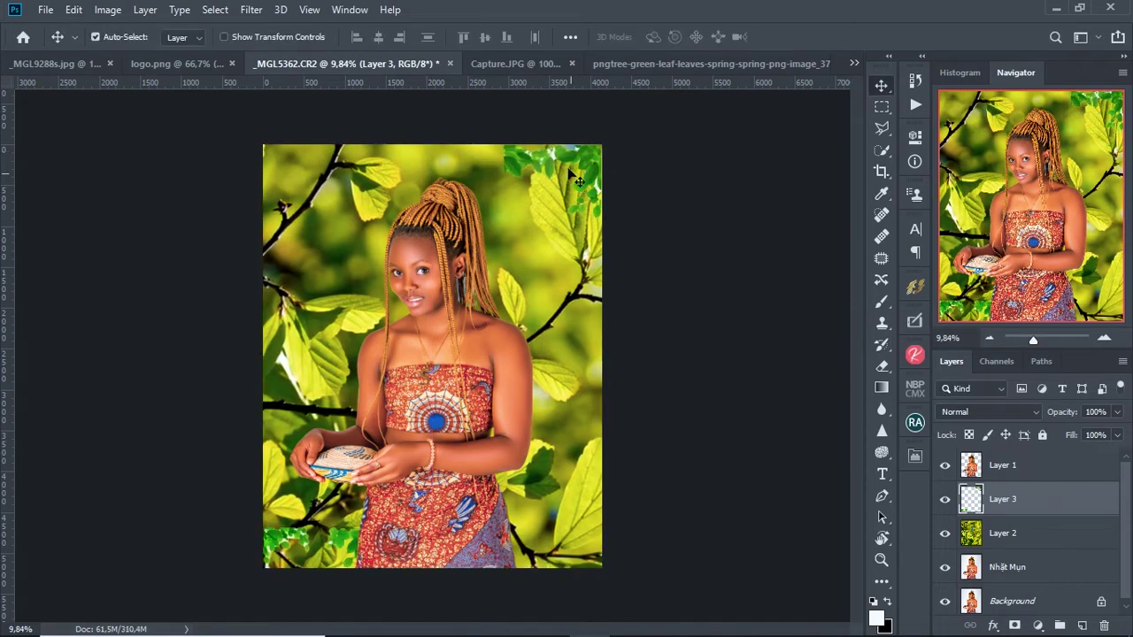
Duplicate the leaf layer to keep a spare copy
scroll(577, 180, "up", 2)
scroll(532, 231, "up", 3)
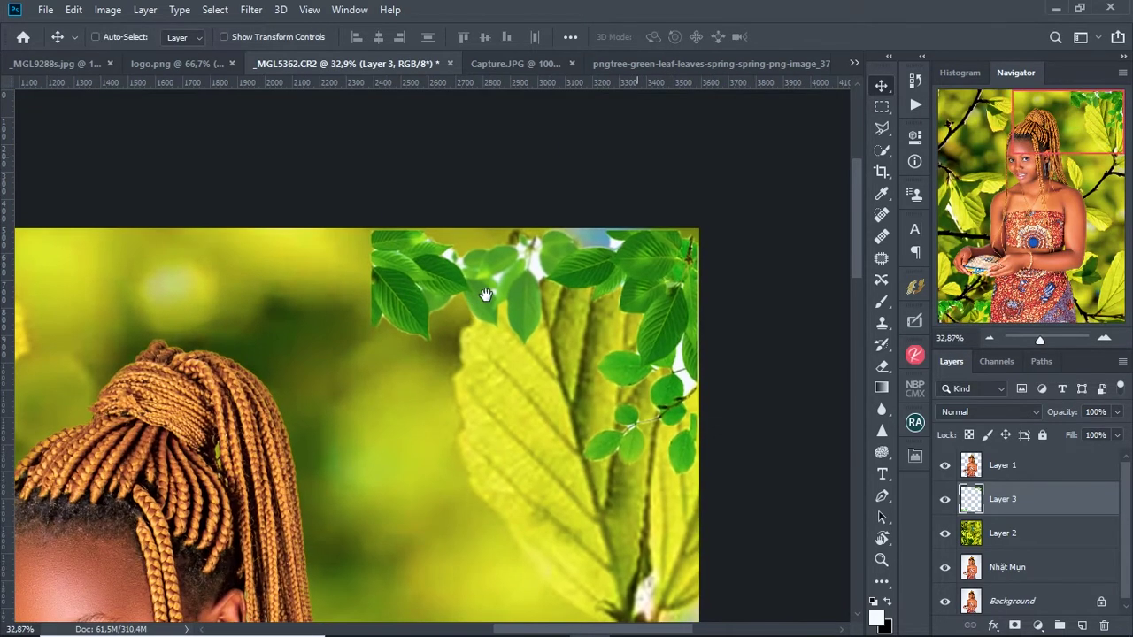
key("ctrl")
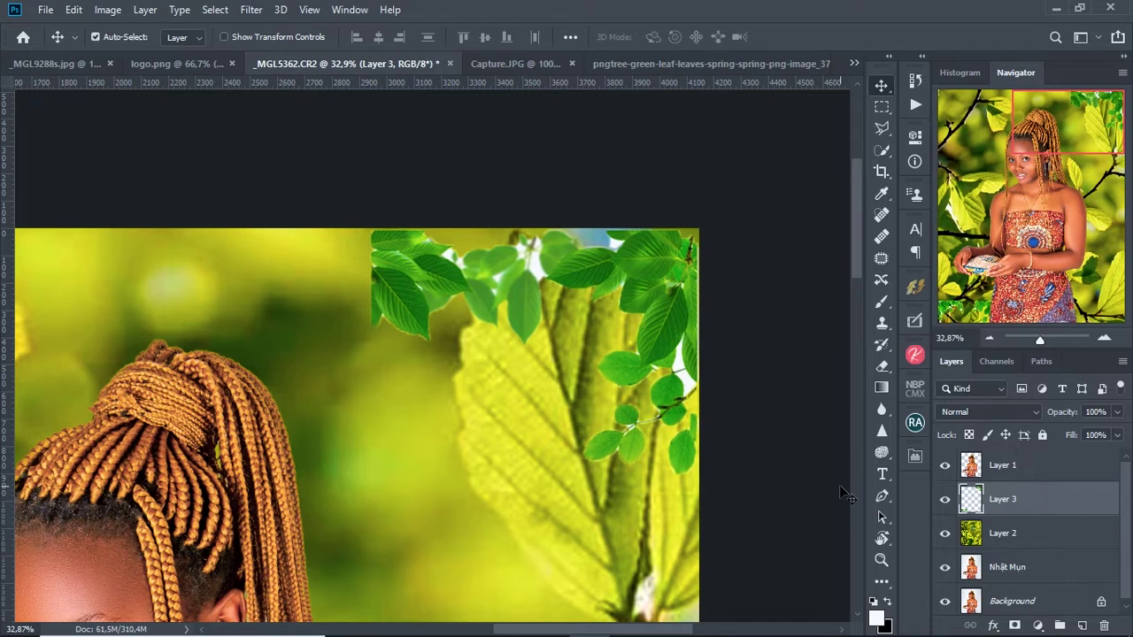
key("ctrl+j")
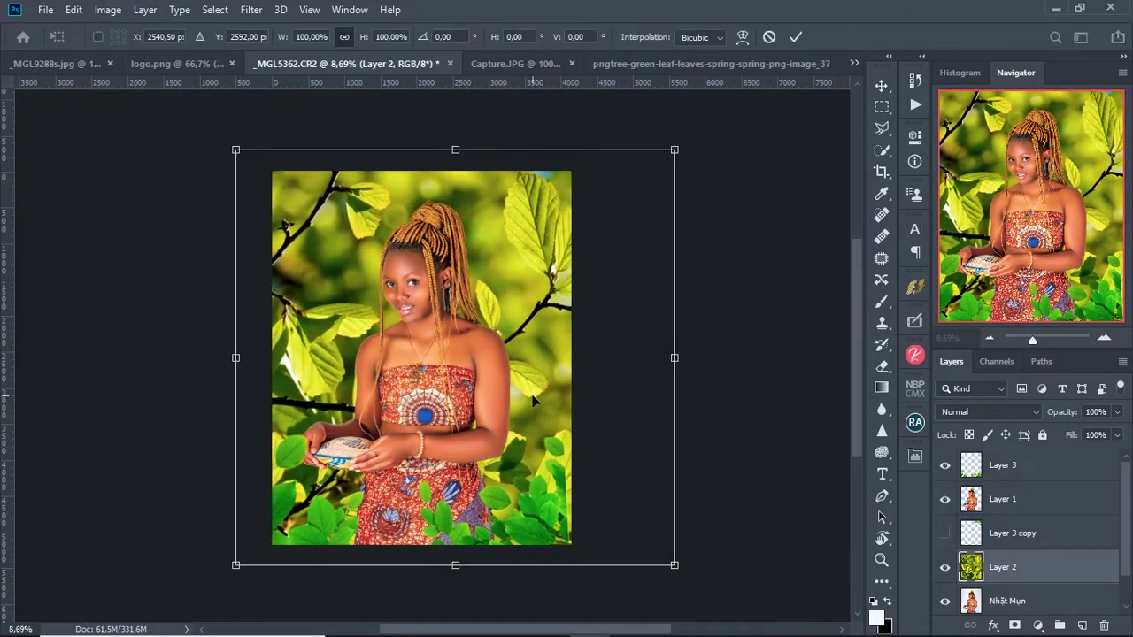
Widen the Layer 3 bottom leaves to both photo edges and extend them higher
key("Return")
left_click(1040, 465)
key("ctrl+t")
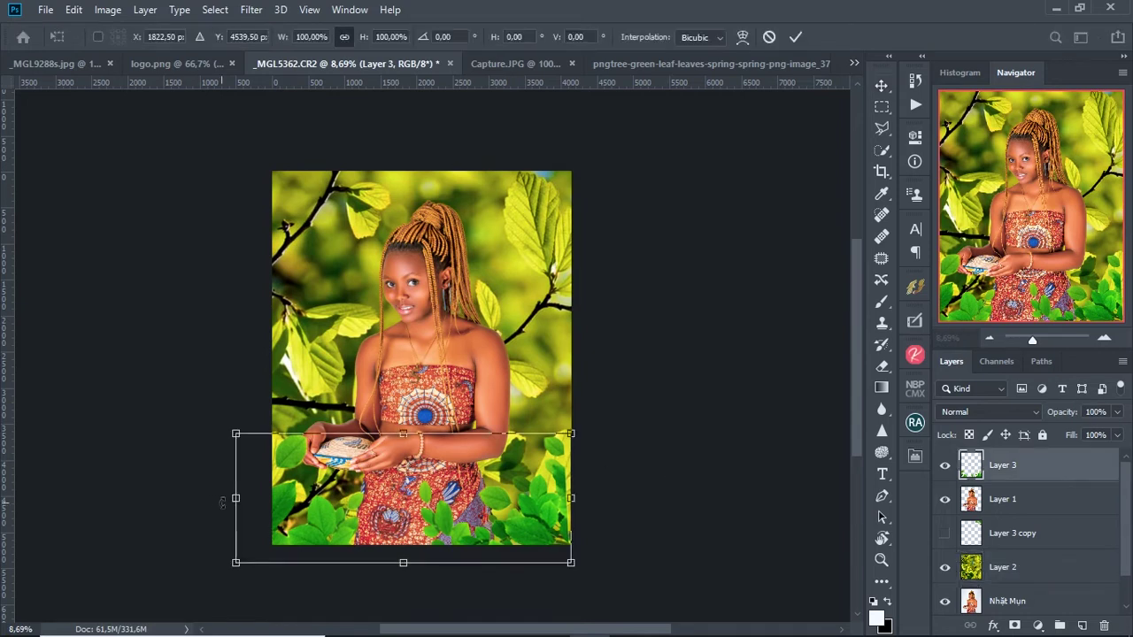
left_click_drag(222, 503, 205, 502)
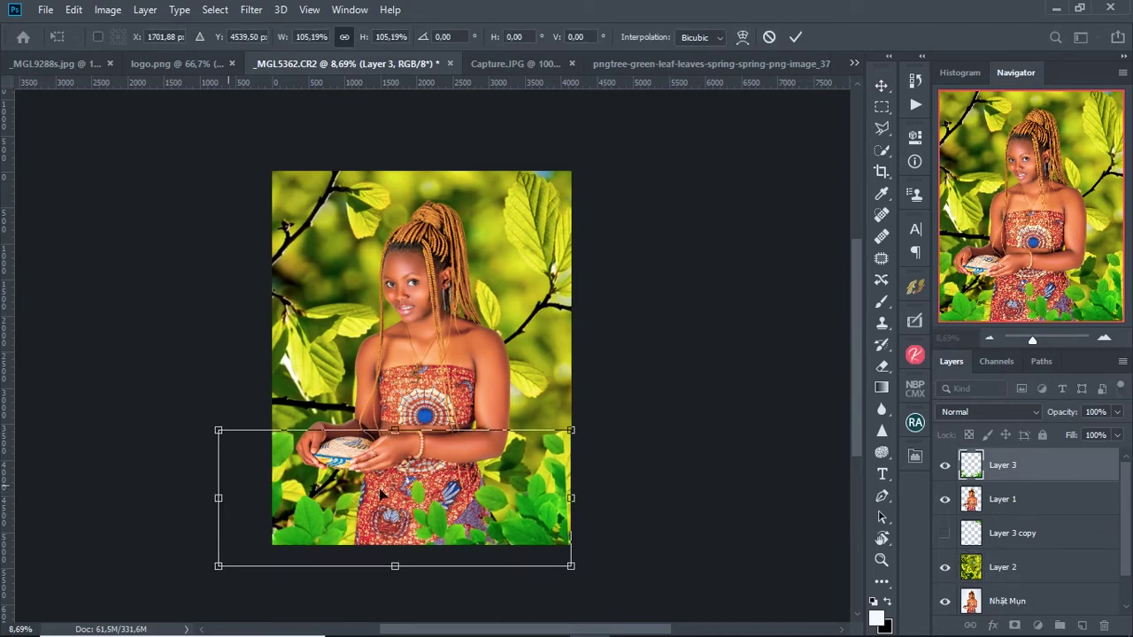
left_click_drag(571, 497, 583, 496)
left_click_drag(403, 431, 461, 410)
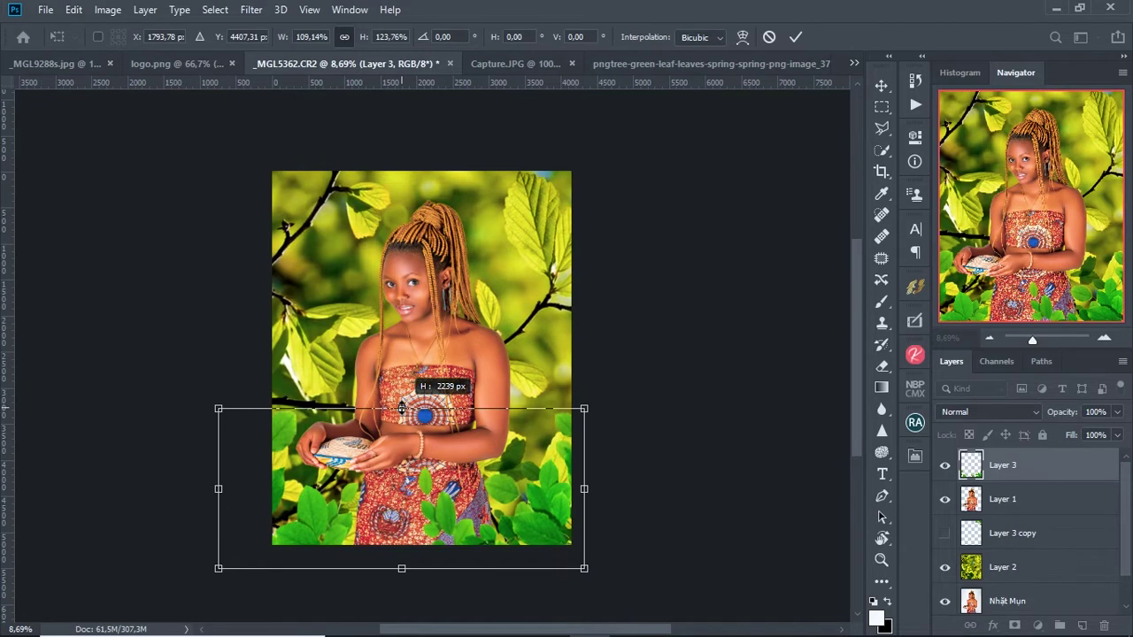
key("Return")
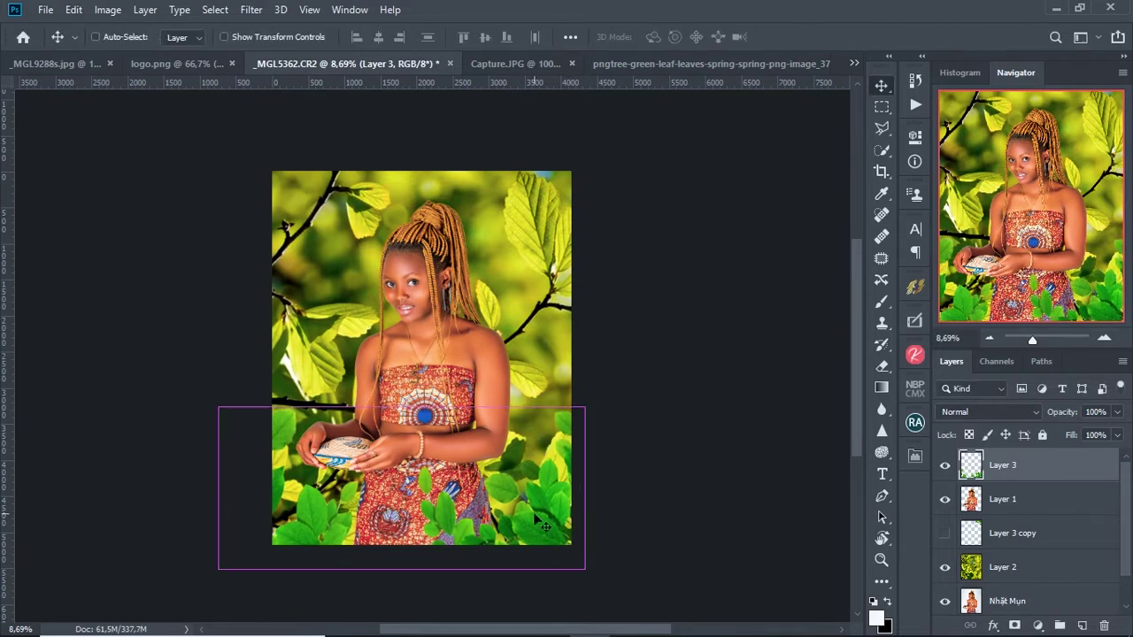
Duplicate the bottom leaves, move the copy to the top, rotate 180° and flip horizontally
key("ctrl+j")
left_click_drag(530, 521, 537, 207)
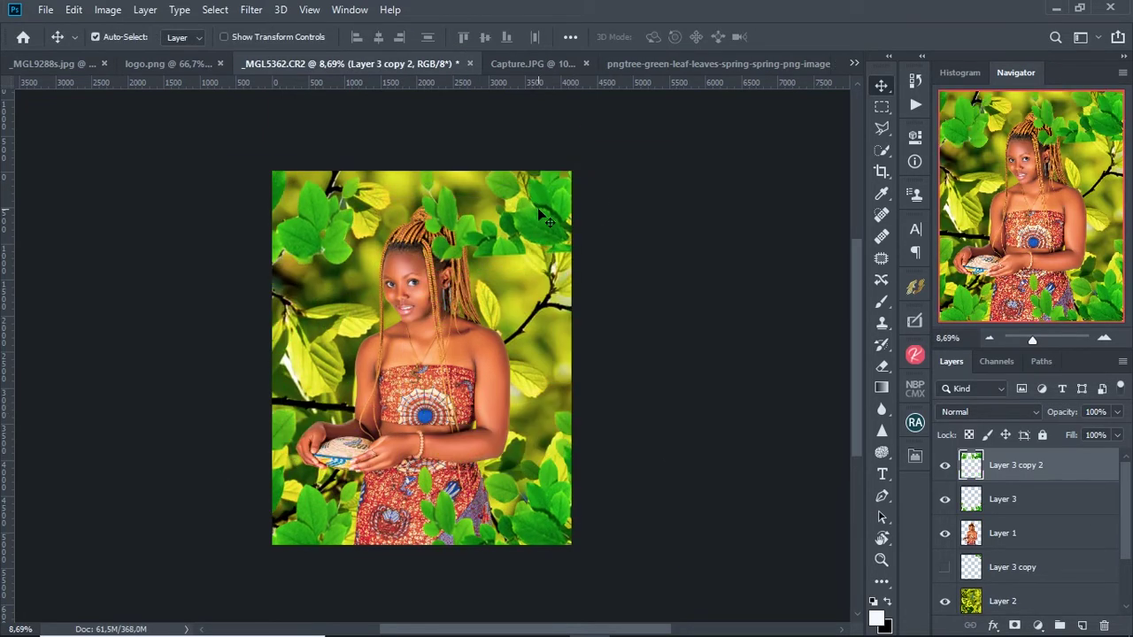
key("ctrl+t")
right_click(537, 208)
left_click(585, 364)
mouse_move(521, 202)
left_mouse_down()
mouse_move(521, 268)
mouse_move(539, 222)
left_mouse_up()
right_click(537, 215)
left_click(584, 422)
Widen the flipped top leaves to about 113% and position them around her head
left_click_drag(537, 206, 575, 237)
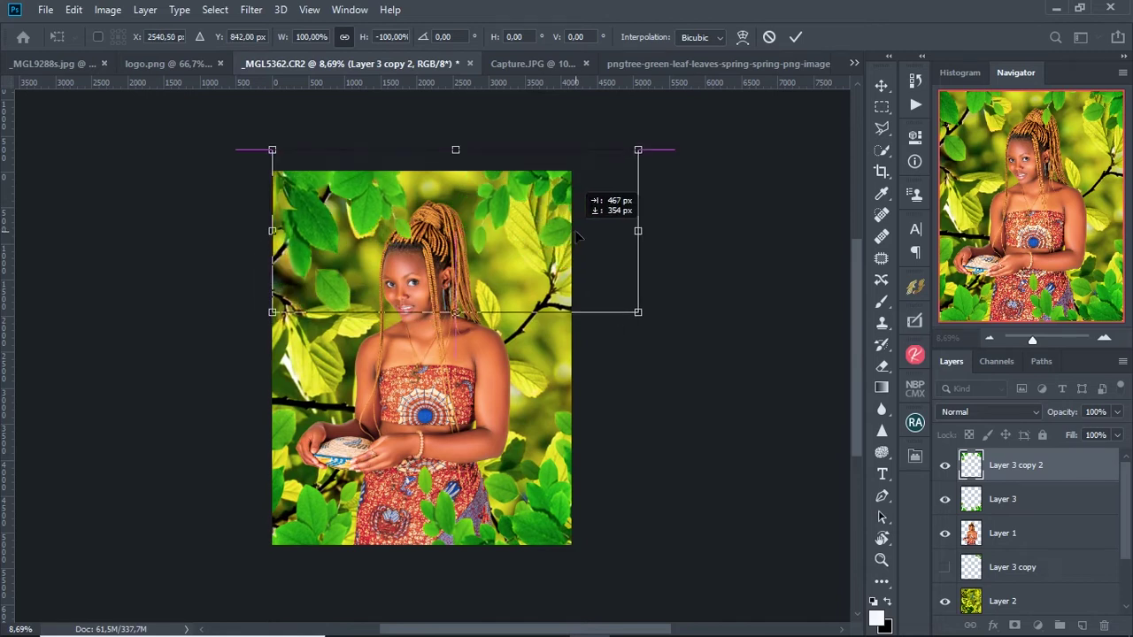
left_click_drag(639, 151, 579, 165)
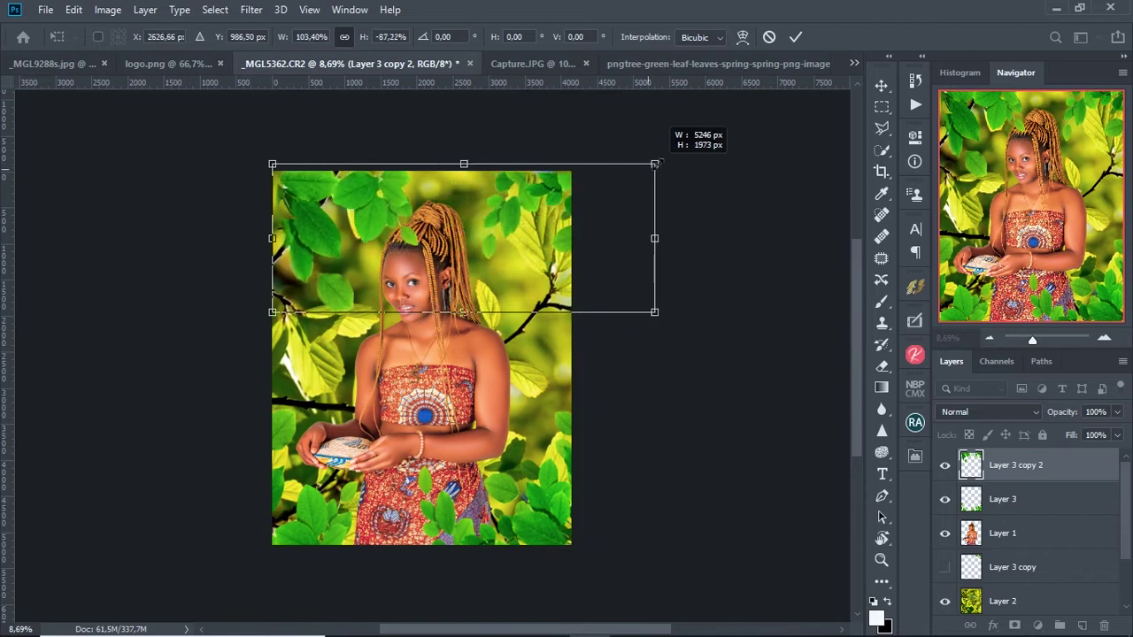
left_click_drag(577, 165, 688, 151)
left_click_drag(579, 228, 496, 241)
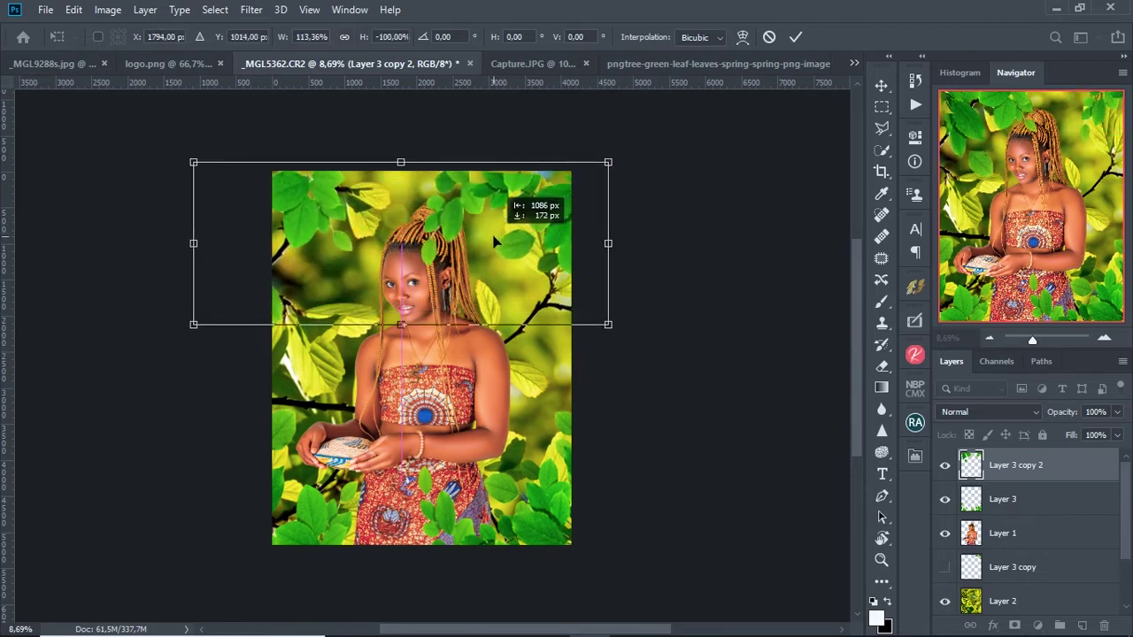
left_click_drag(567, 247, 543, 235)
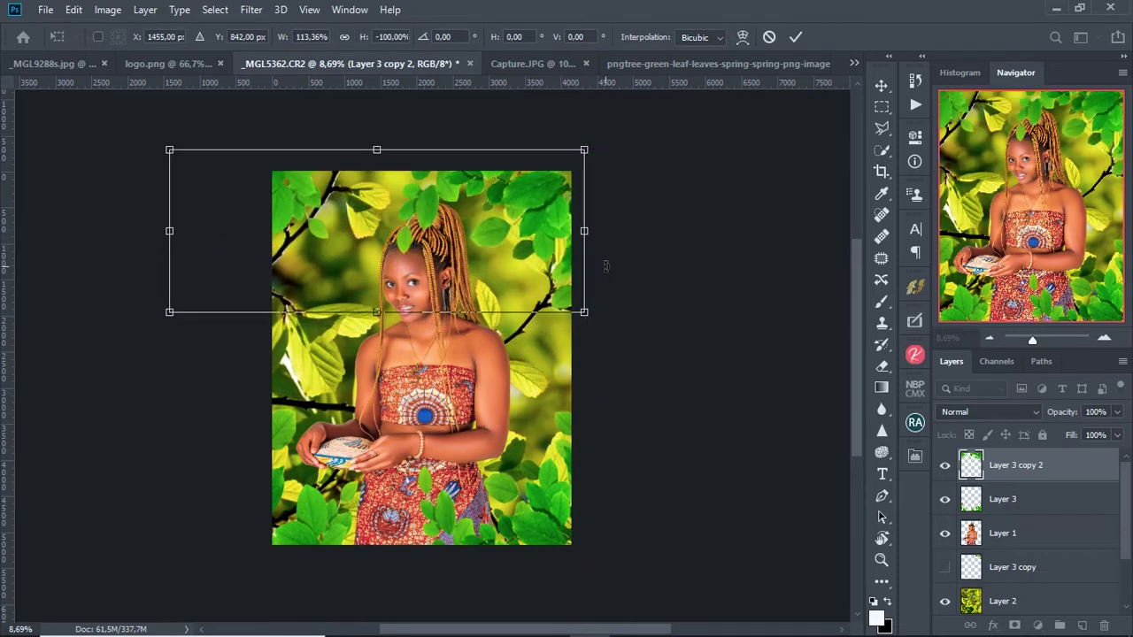
key("Return")
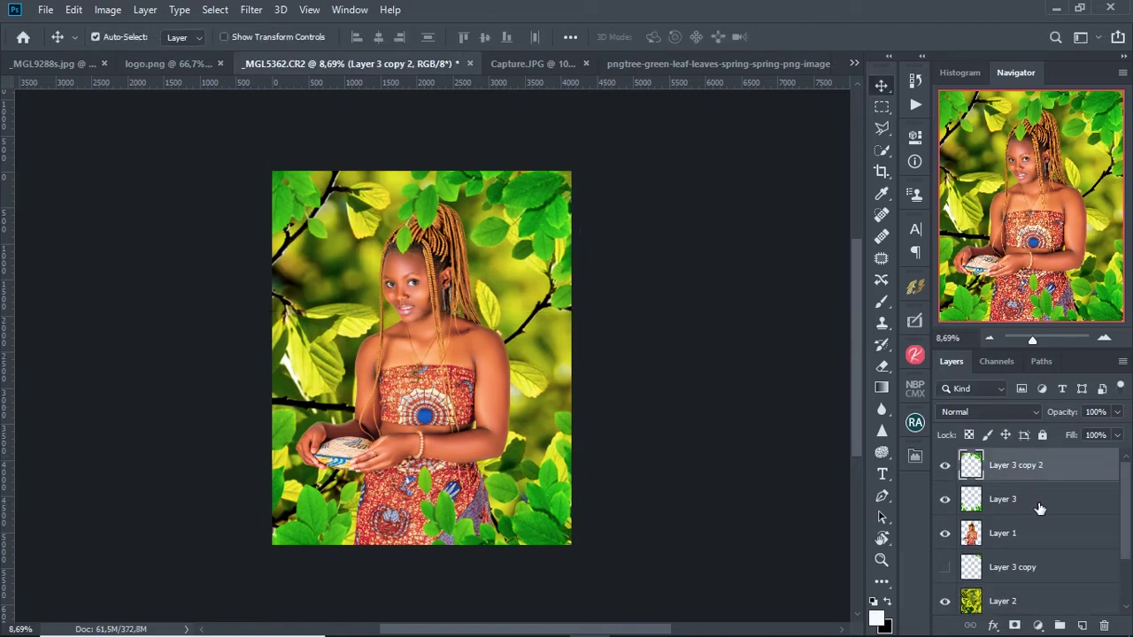
Add a dark green Color Overlay with Multiply blend to Layer 3 copy 2
left_click(1038, 627)
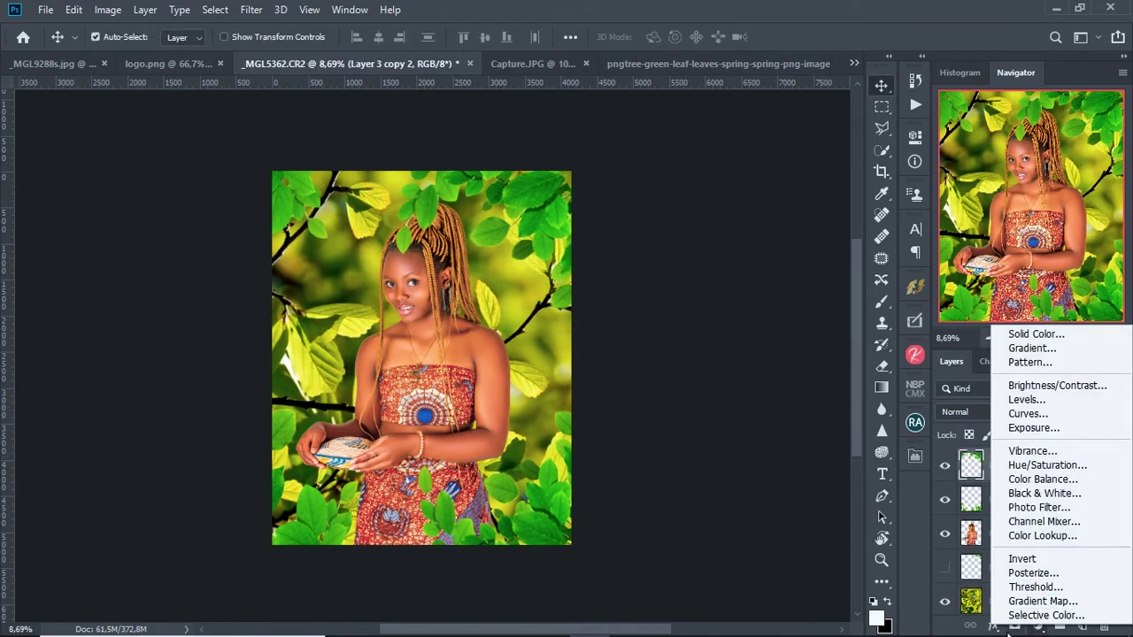
left_click(992, 626)
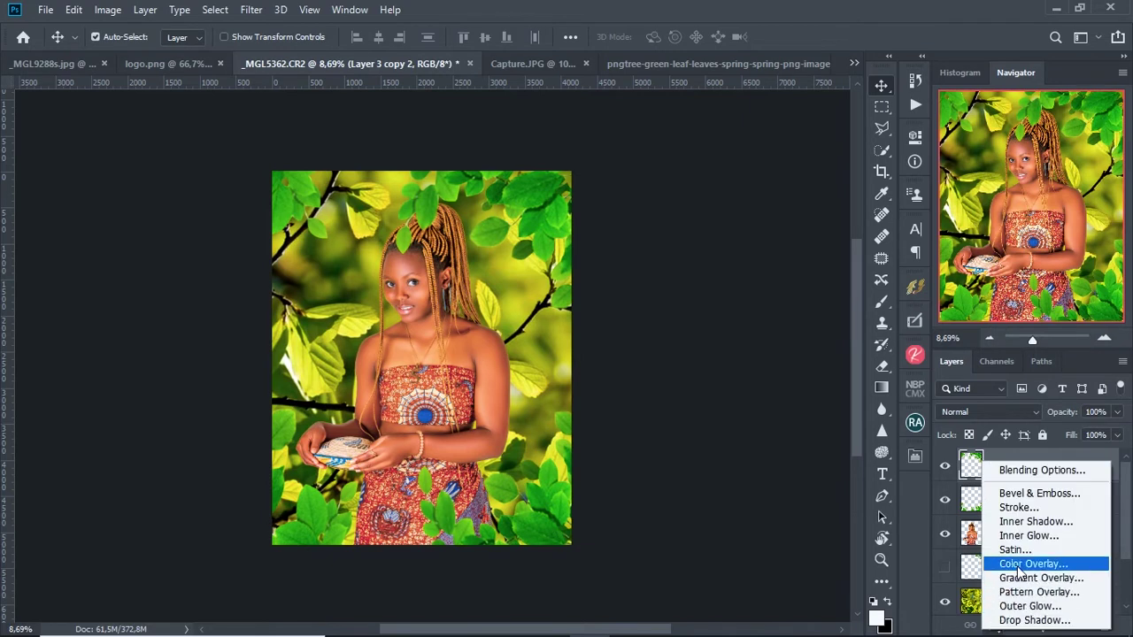
left_click(1018, 564)
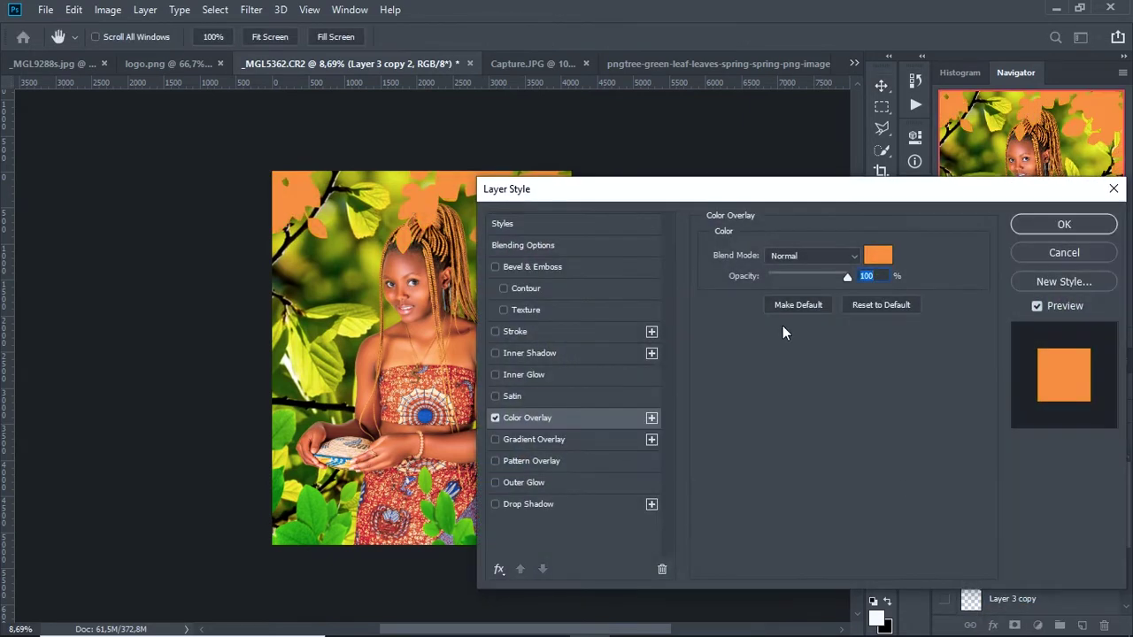
left_click(876, 257)
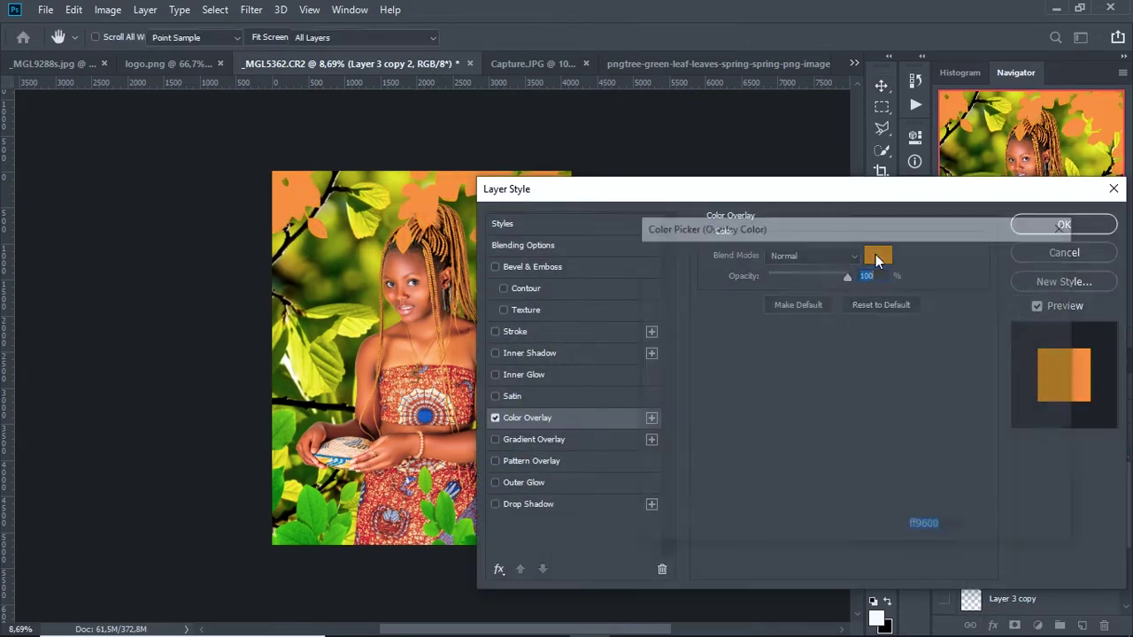
left_click(875, 421)
left_click(861, 422)
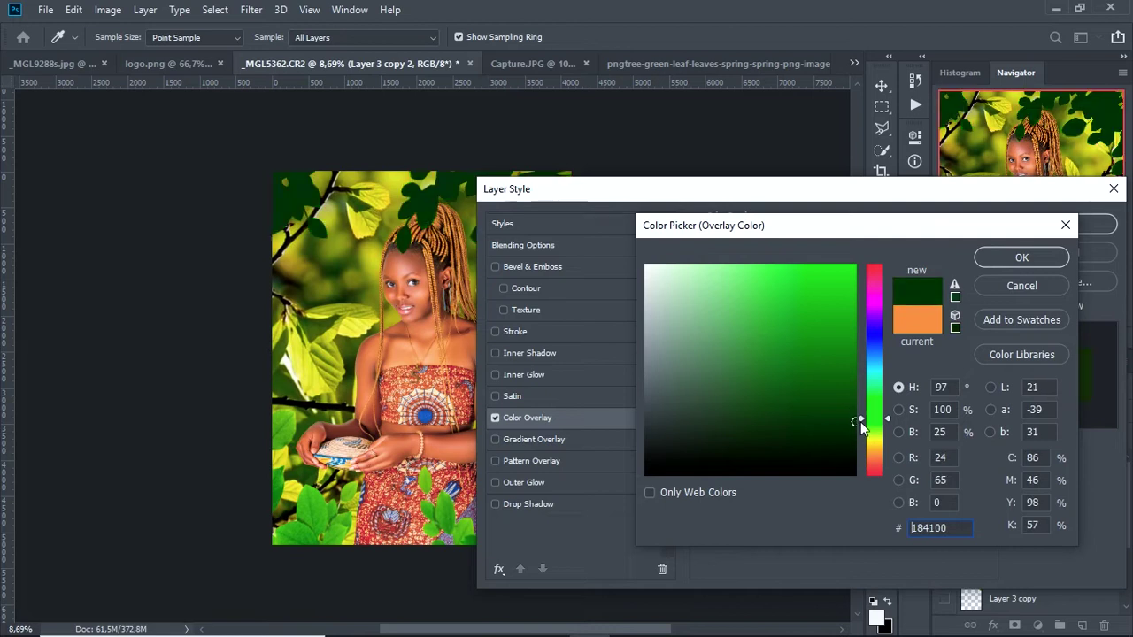
left_click(1001, 257)
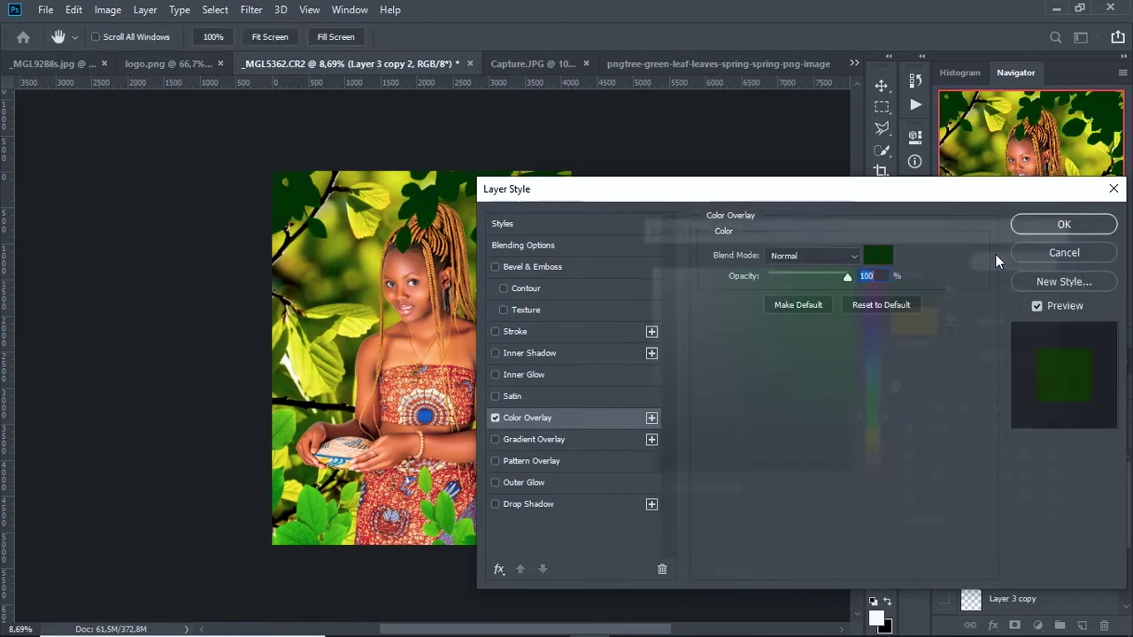
left_click(812, 256)
left_click(814, 287)
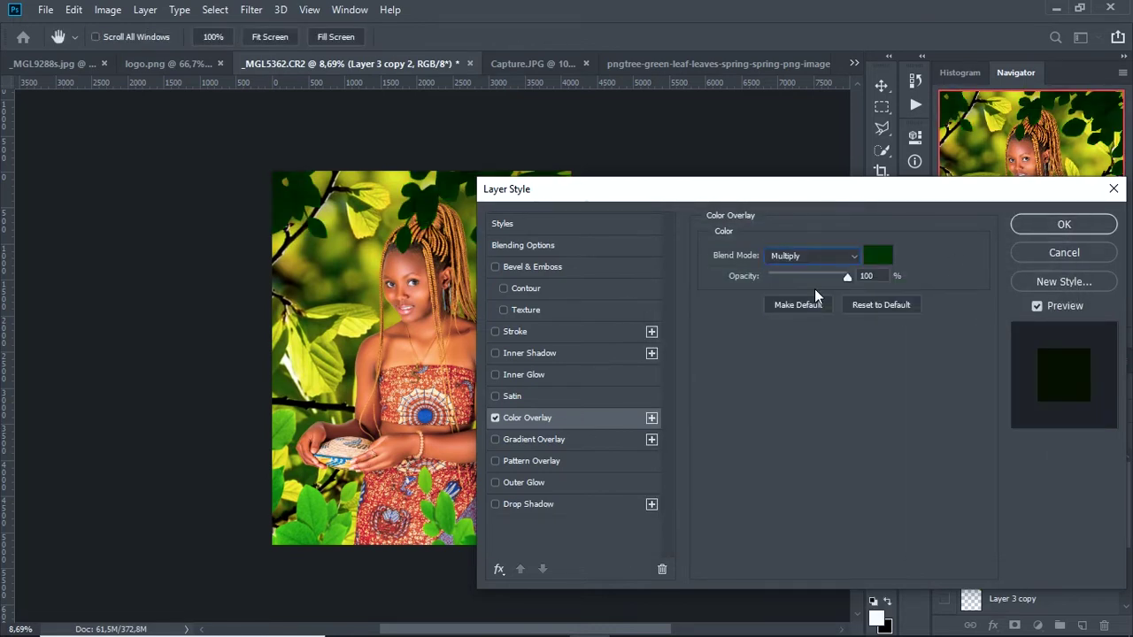
Refine the overlay to a slightly brighter deep green and apply the effect
left_click(878, 255)
mouse_move(855, 420)
left_mouse_down()
mouse_move(856, 375)
mouse_move(847, 398)
left_mouse_up()
left_click_drag(847, 398, 846, 368)
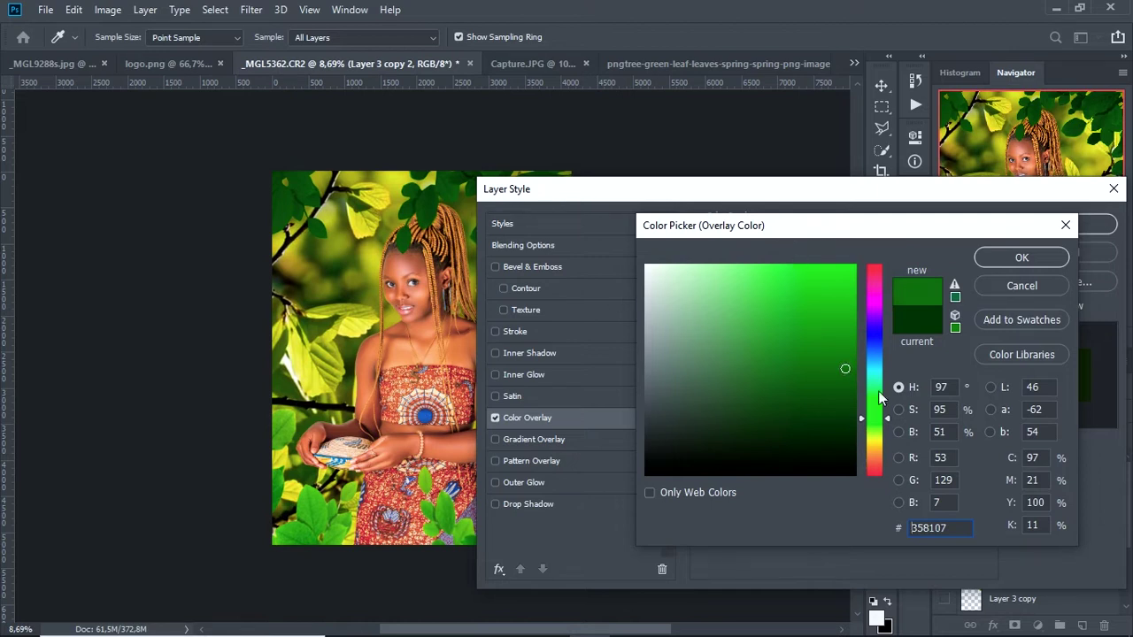
left_click_drag(885, 421, 886, 402)
left_click(854, 342)
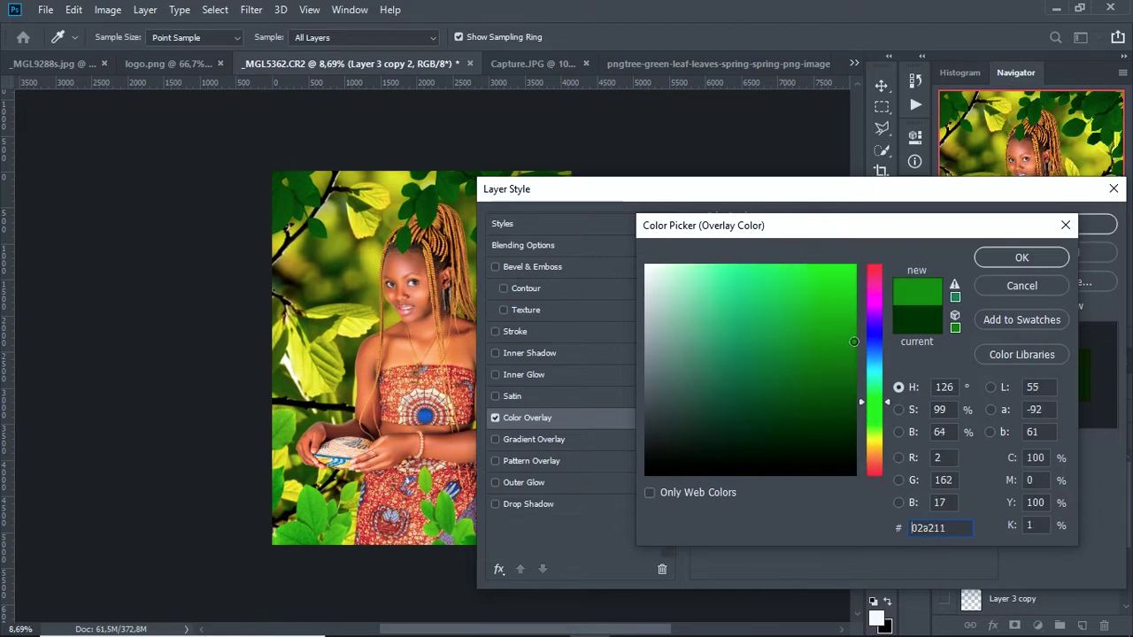
left_click_drag(855, 342, 853, 377)
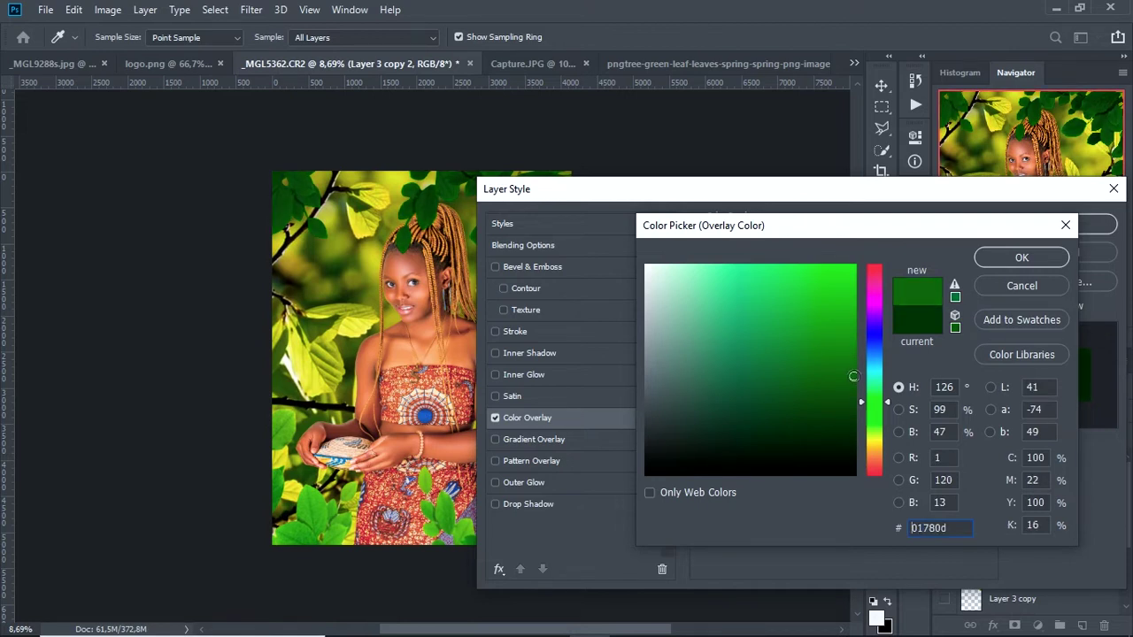
left_click(1022, 257)
left_click(1093, 224)
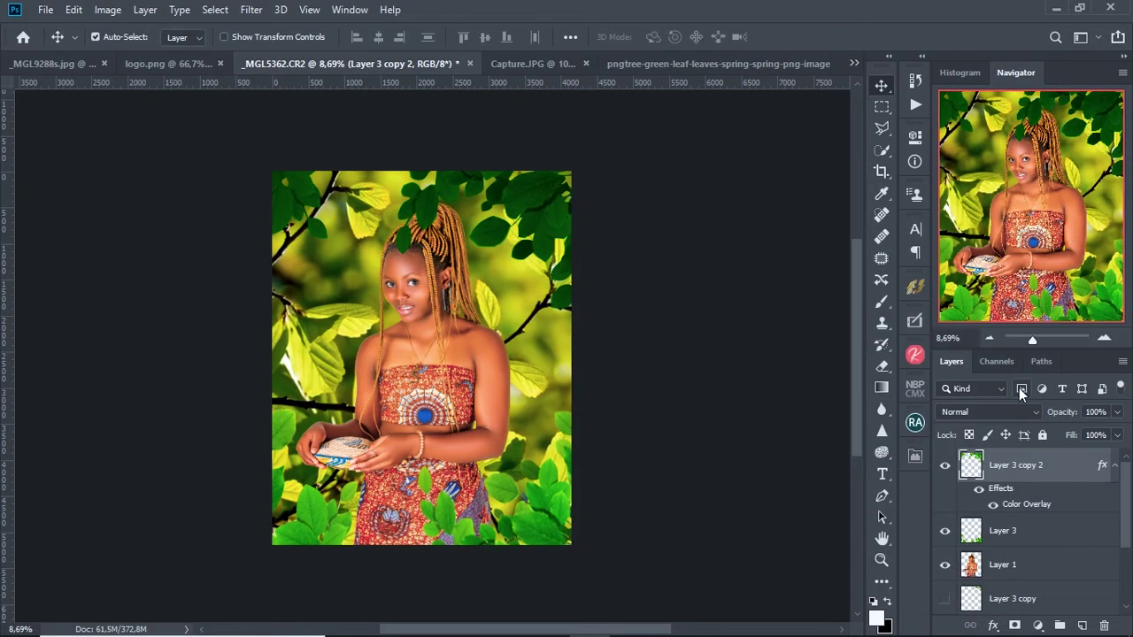
left_click(1036, 540)
Give Layer 3 a darker green Color Overlay with opacity lowered to about 90%
left_click(994, 626)
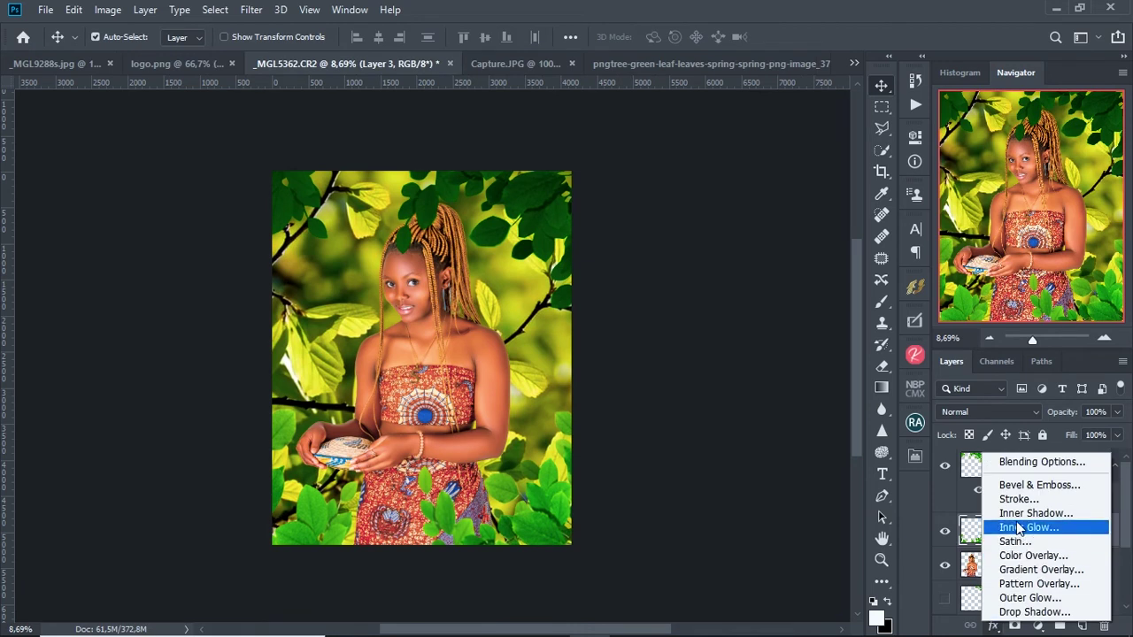
left_click(1023, 555)
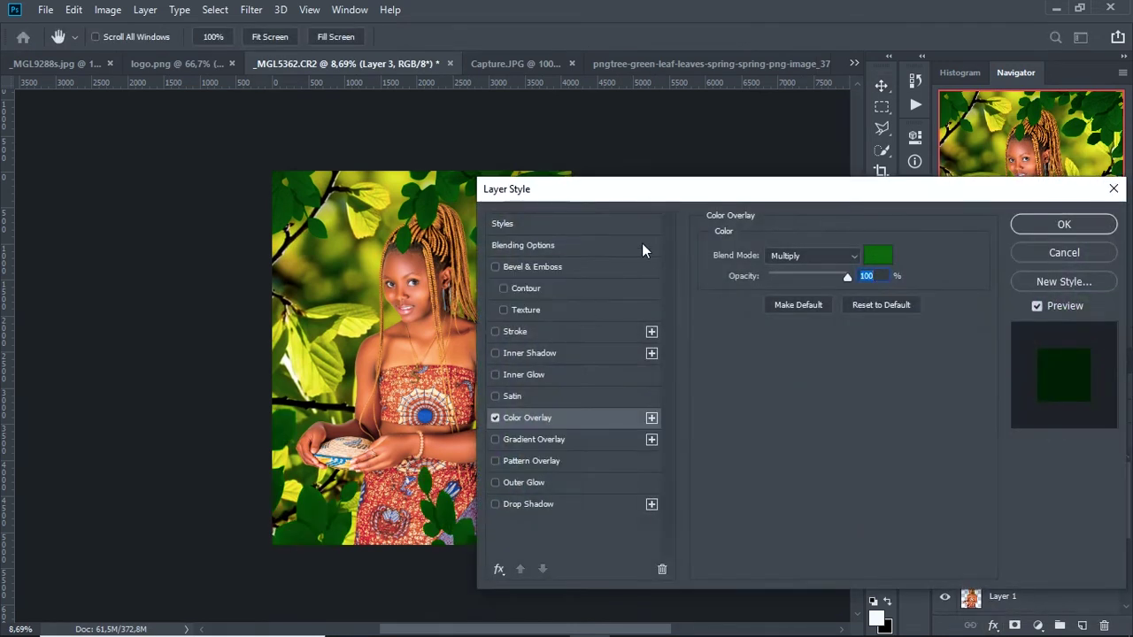
left_click(1031, 226)
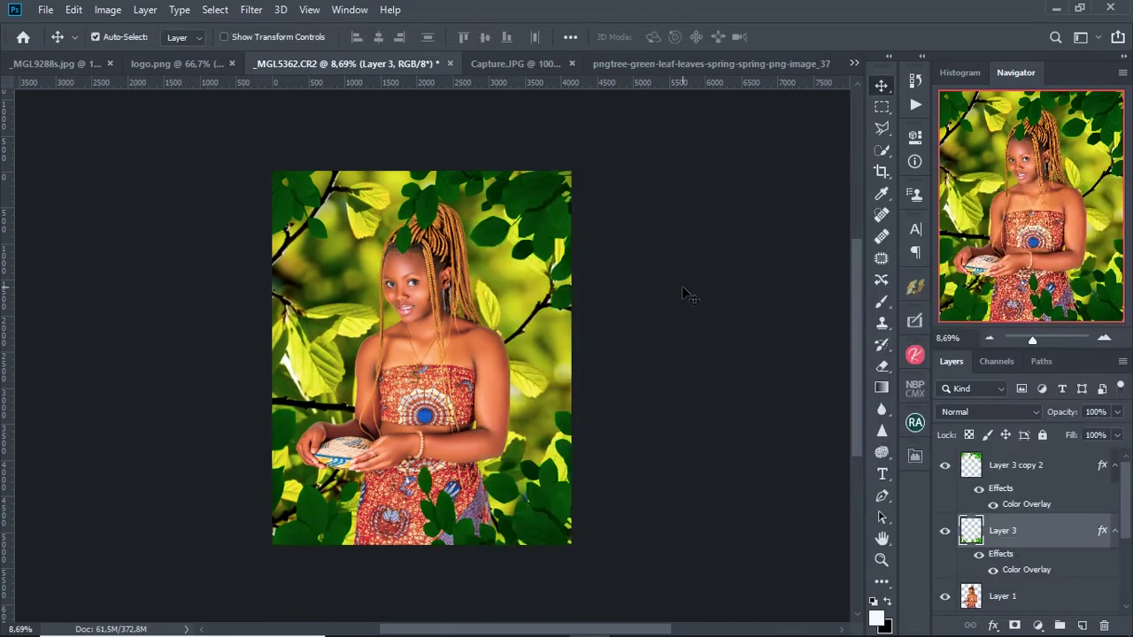
double_click(1010, 571)
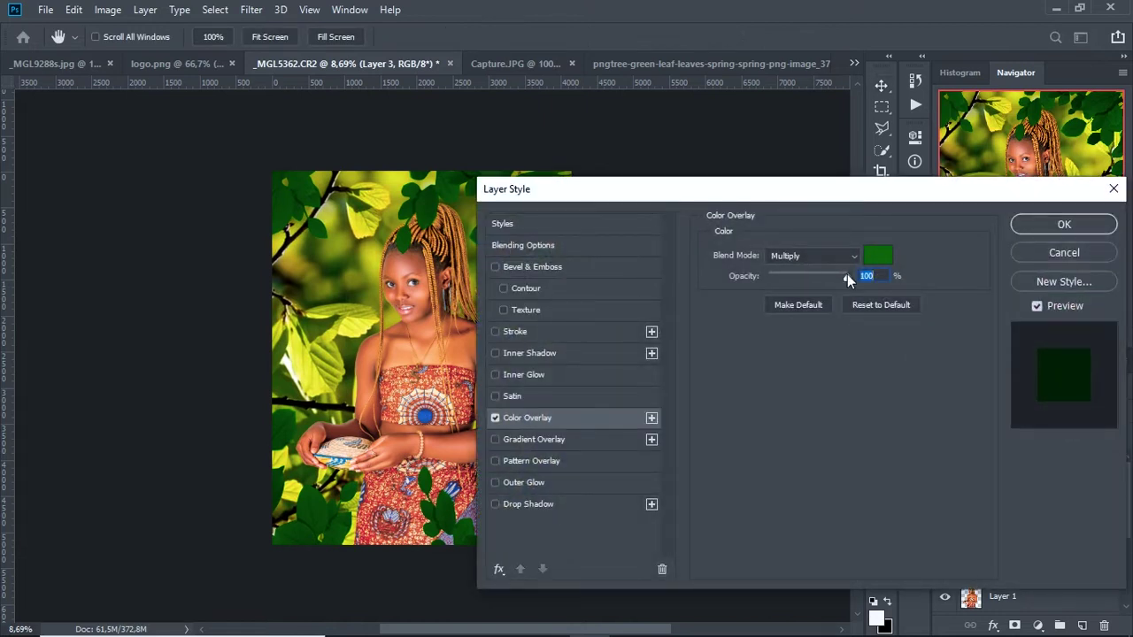
left_click_drag(845, 275, 830, 278)
left_click(877, 256)
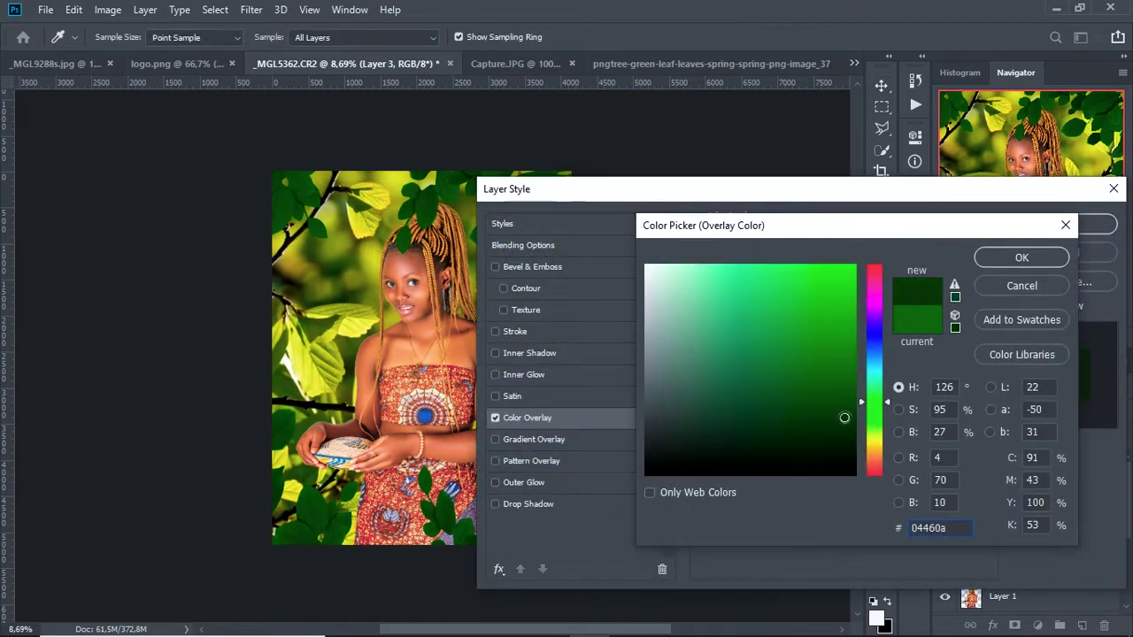
left_click(980, 257)
mouse_move(823, 275)
left_mouse_down()
mouse_move(855, 272)
mouse_move(840, 279)
left_mouse_up()
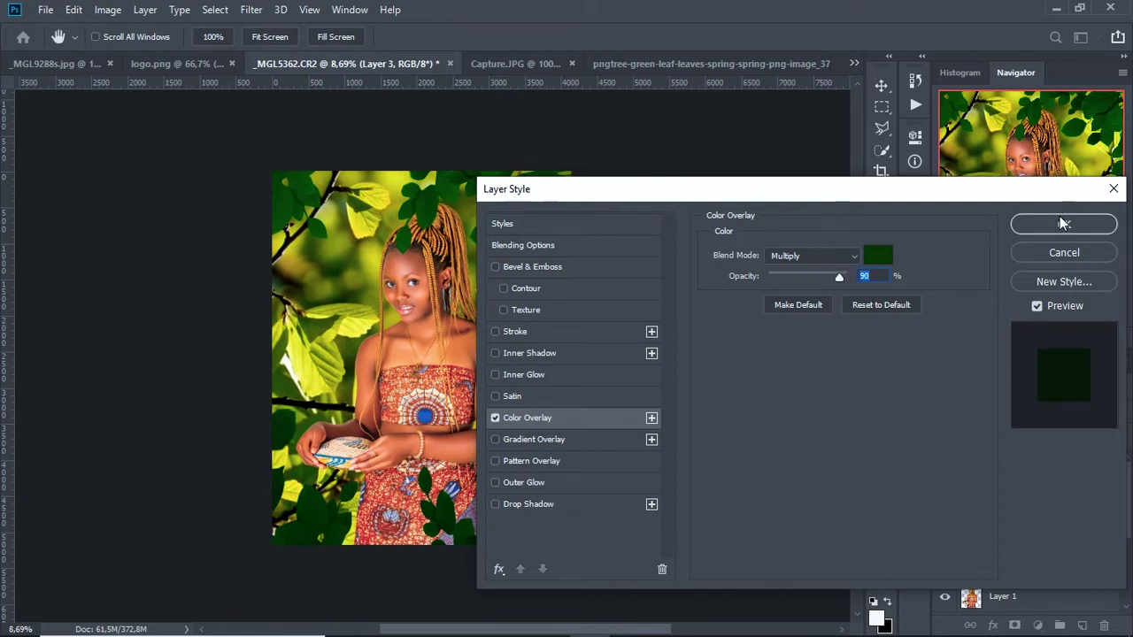
left_click(1065, 224)
Set Layer 3 copy 2's overlay to darker green 014b08 at 82% opacity
double_click(1027, 503)
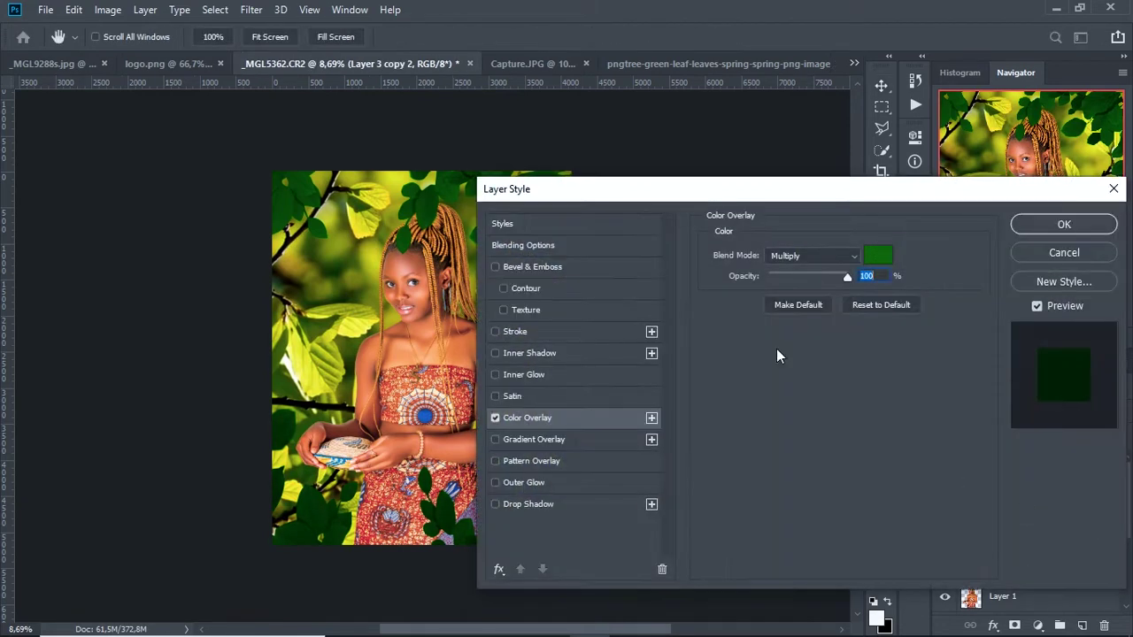
left_click(875, 256)
left_click_drag(853, 376, 851, 413)
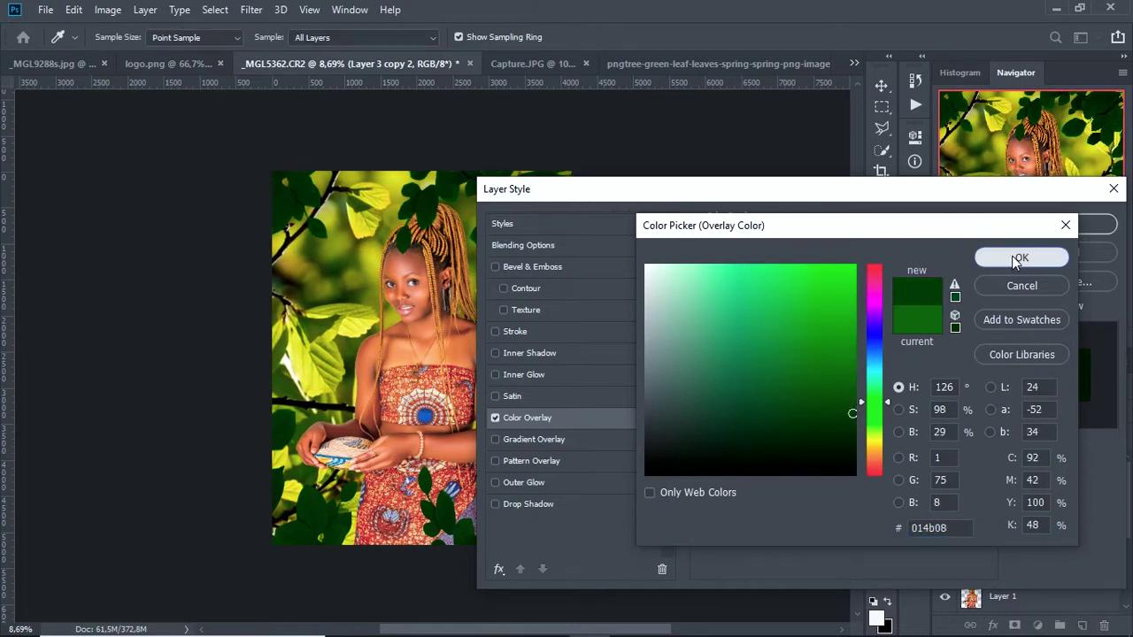
left_click(1020, 258)
left_click_drag(846, 281, 835, 275)
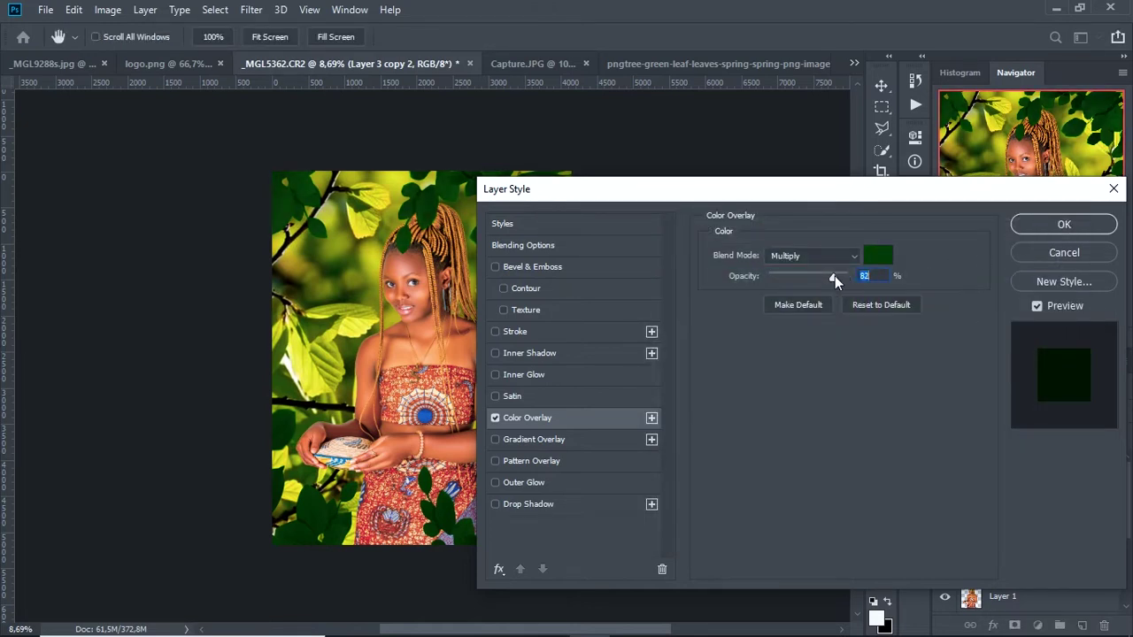
left_click(1064, 224)
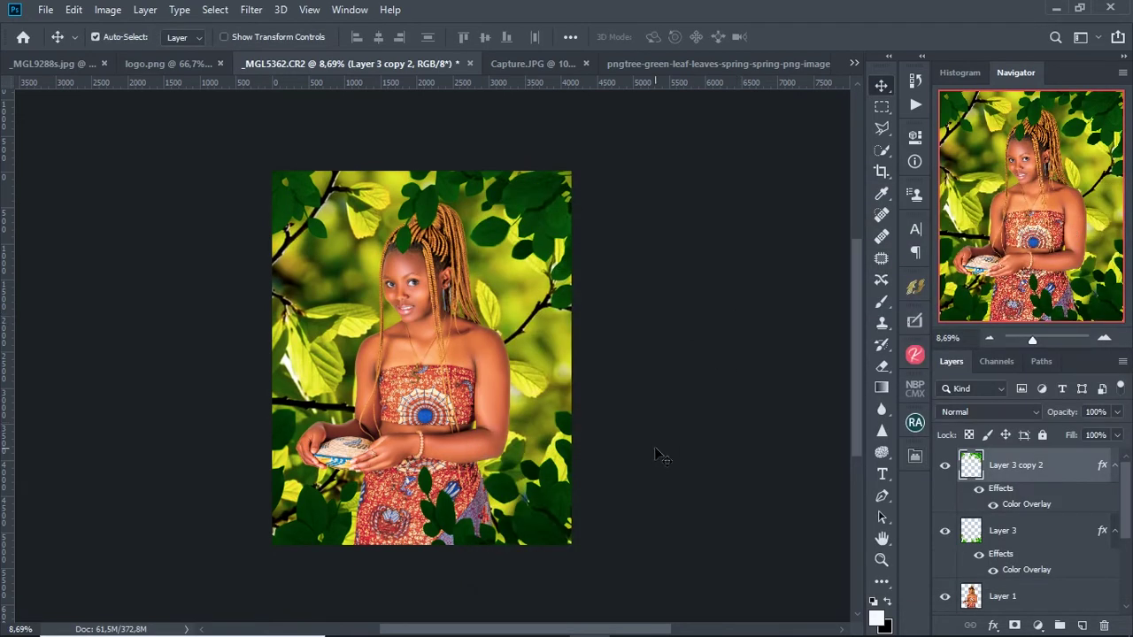
scroll(469, 299, "up", 3)
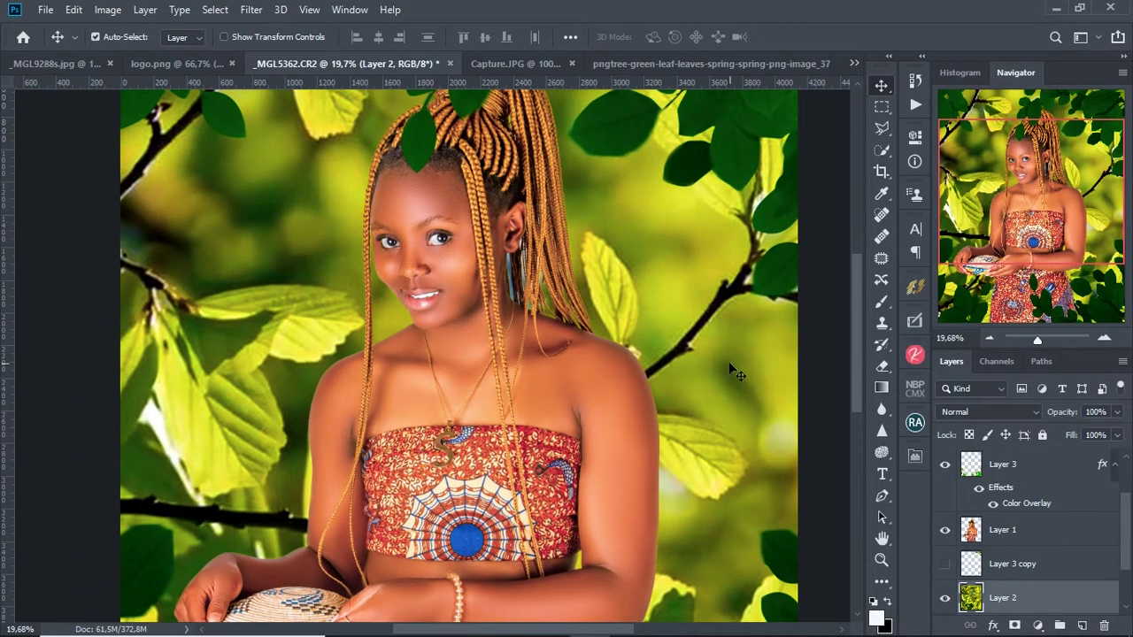
Zoom out and apply a 23.5-pixel Gaussian Blur to the Layer 2 leaf background
left_click_drag(729, 362, 721, 327)
scroll(721, 335, "down", 1)
scroll(673, 345, "down", 1)
scroll(640, 354, "down", 2)
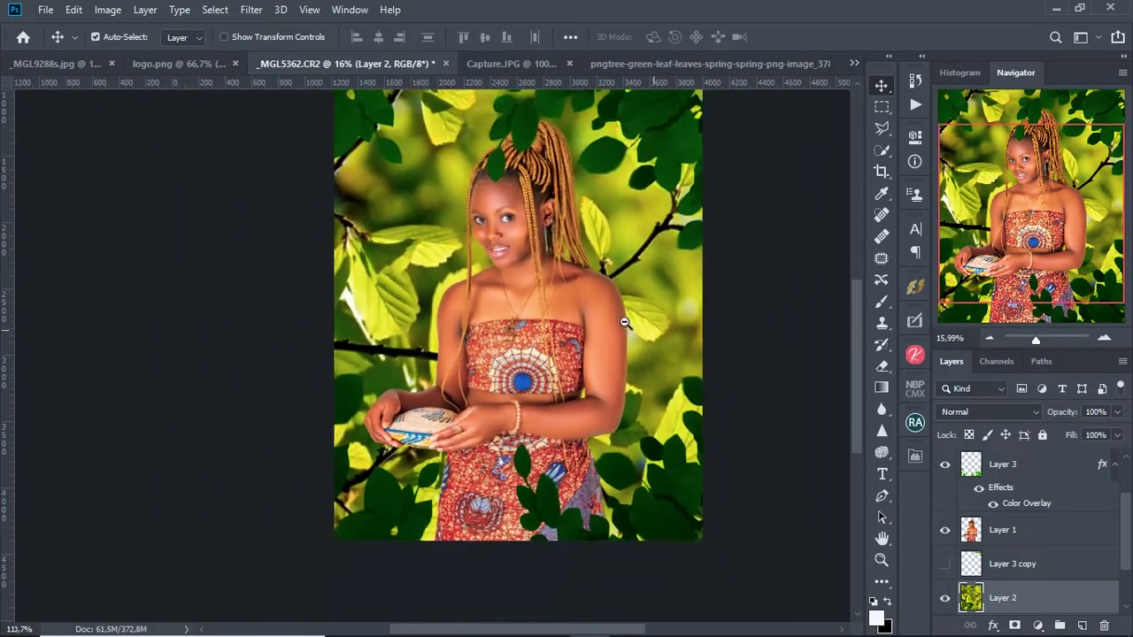
scroll(611, 403, "down", 1)
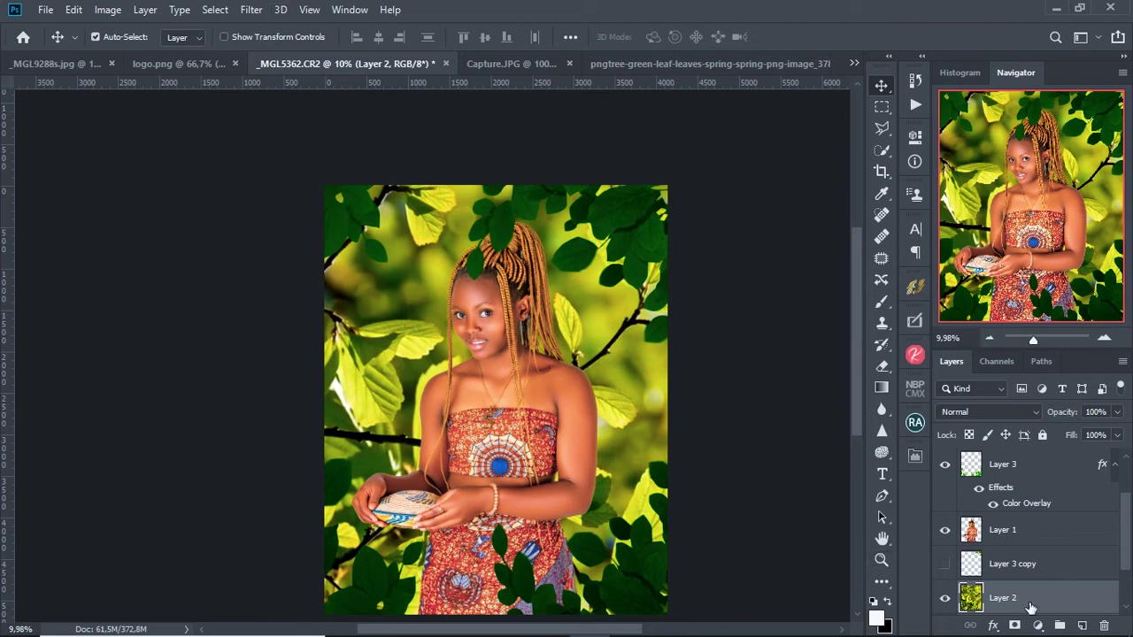
left_click(252, 10)
mouse_move(260, 197)
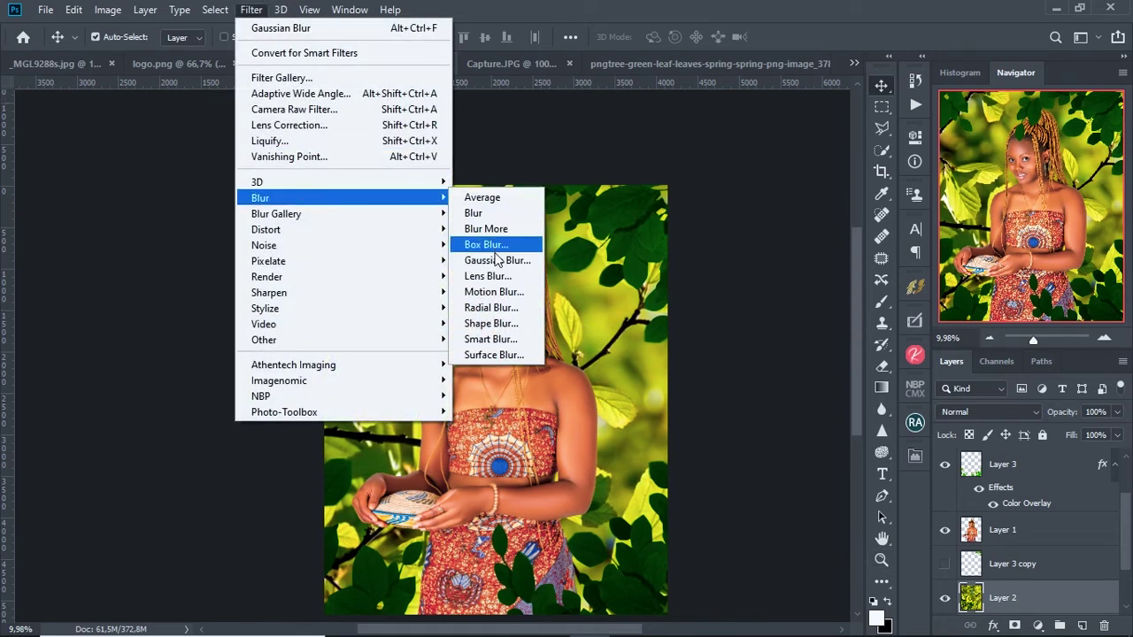
left_click(501, 257)
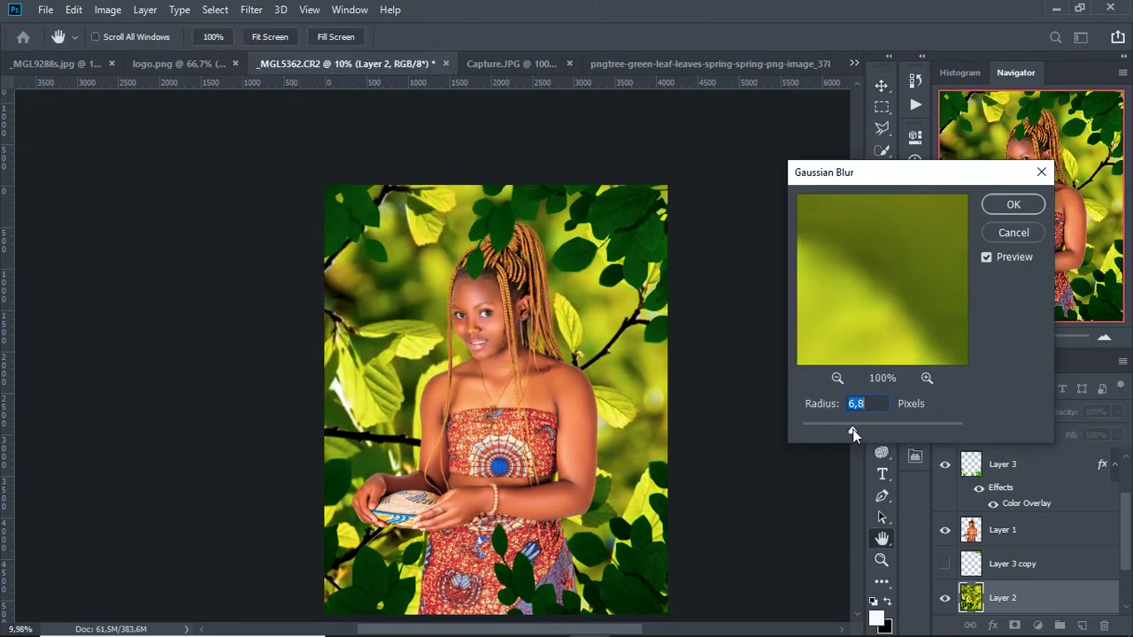
left_click_drag(862, 429, 875, 429)
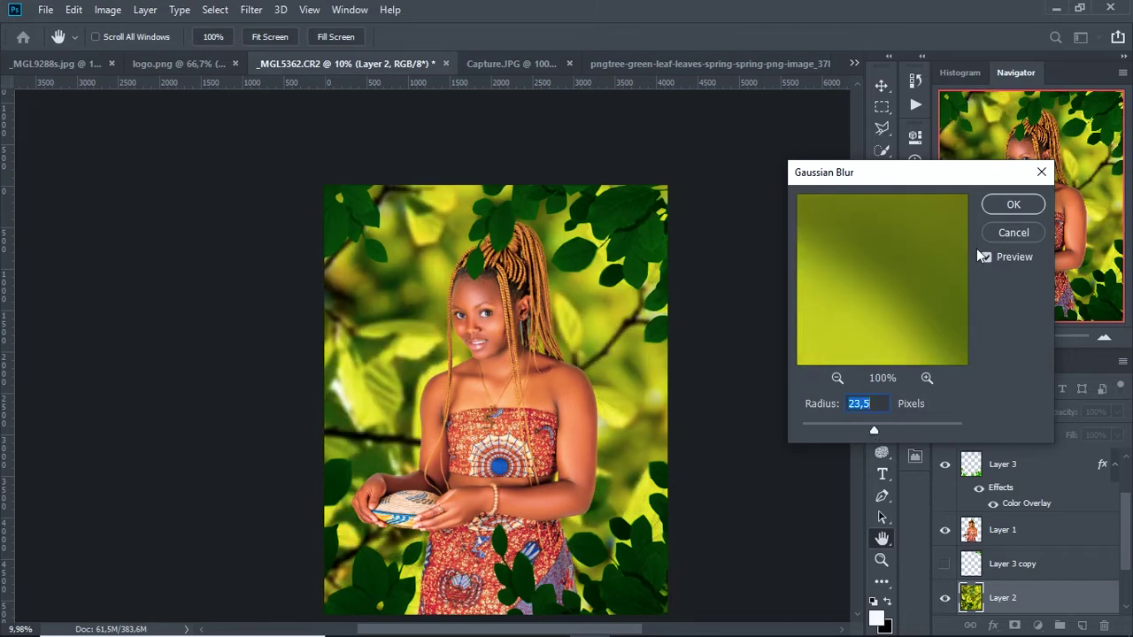
left_click(1013, 205)
left_click(1044, 473)
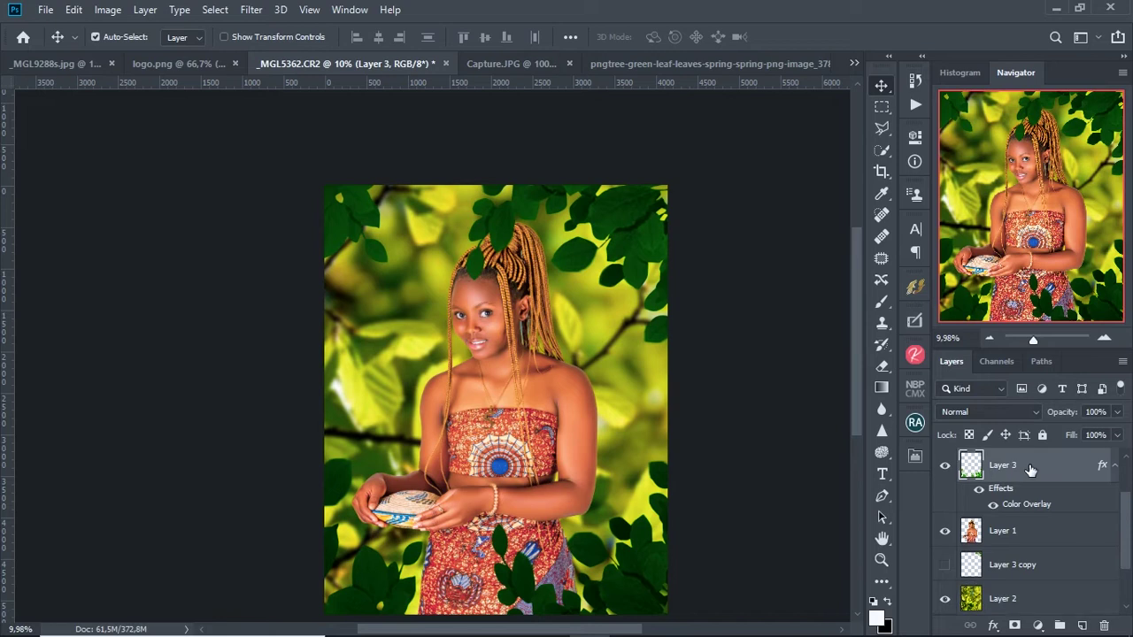
Apply a light 6.2-pixel Gaussian Blur to Layer 3's foreground leaves
left_click(252, 9)
mouse_move(340, 197)
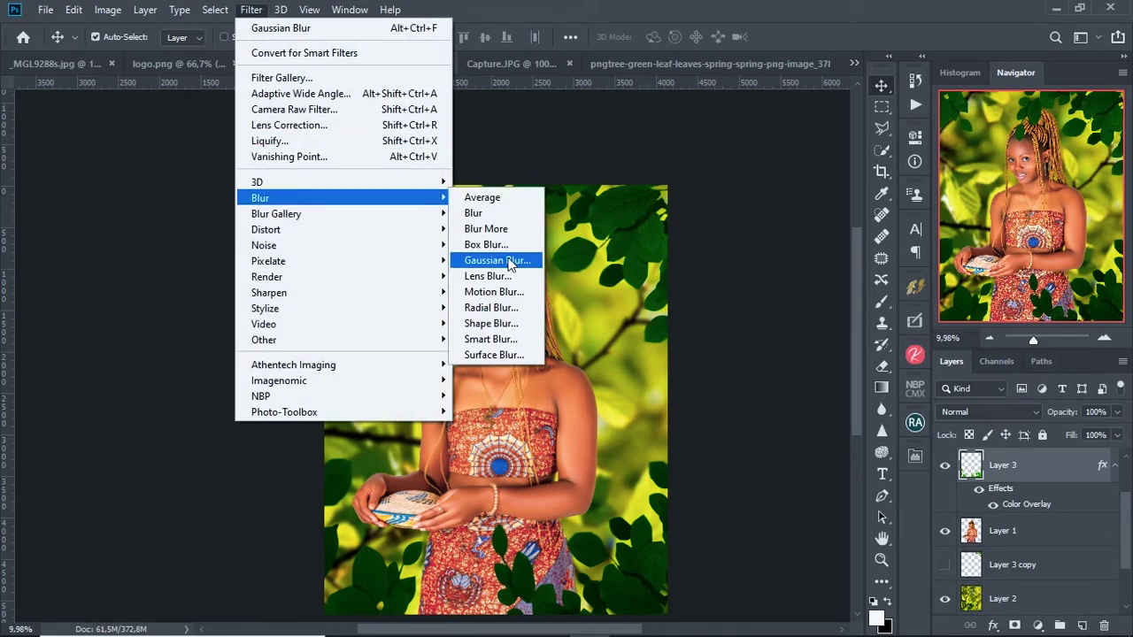
left_click(508, 259)
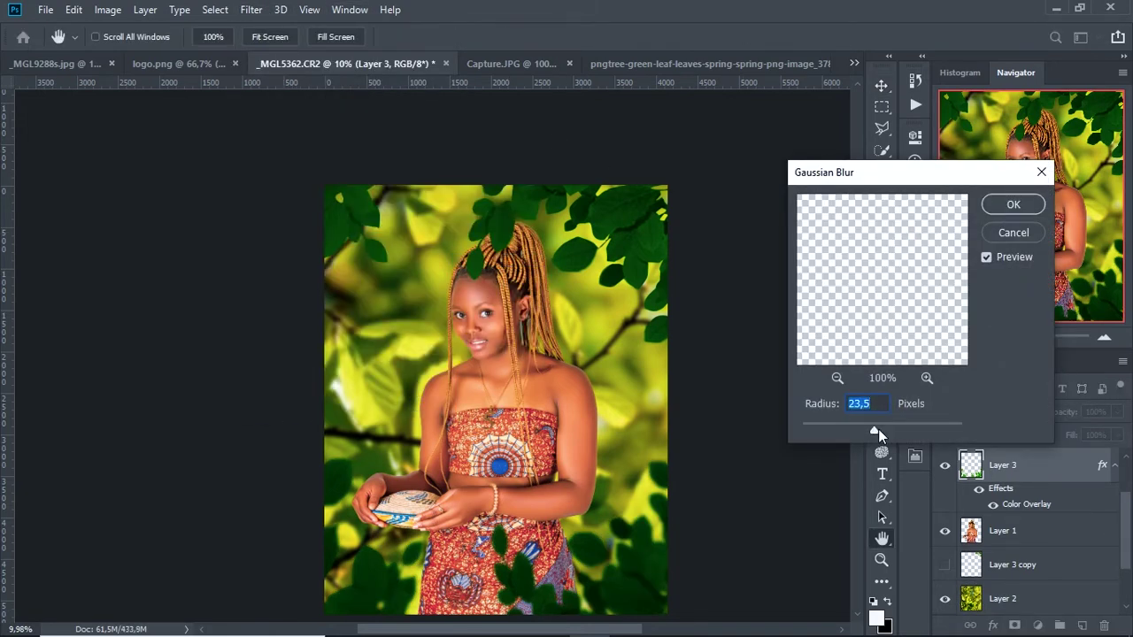
left_click_drag(870, 434, 860, 427)
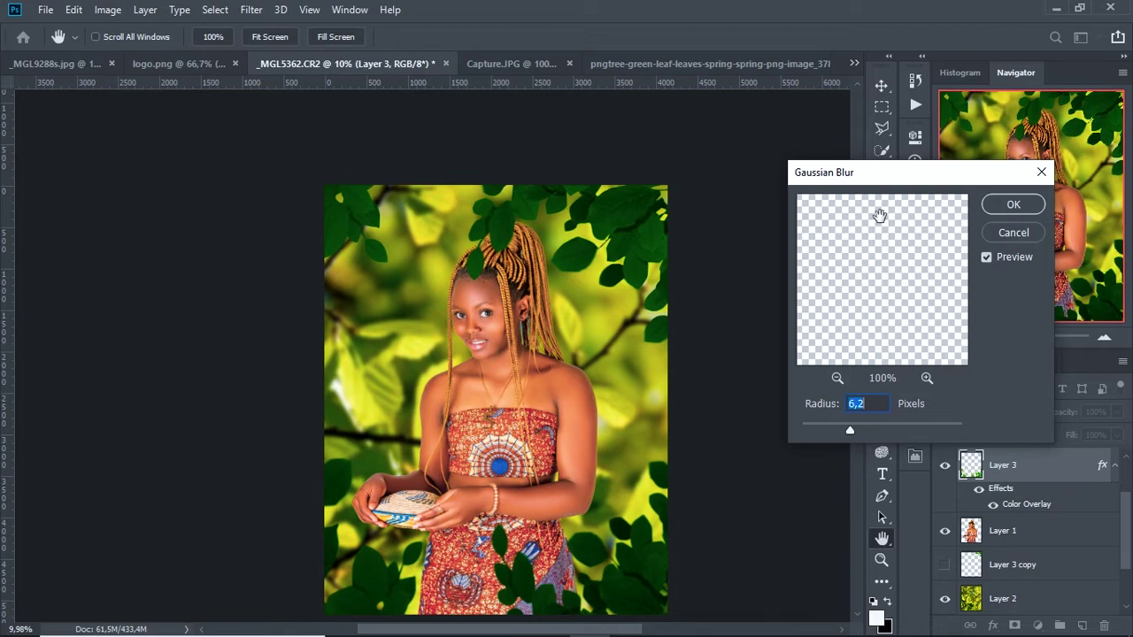
left_click(1006, 206)
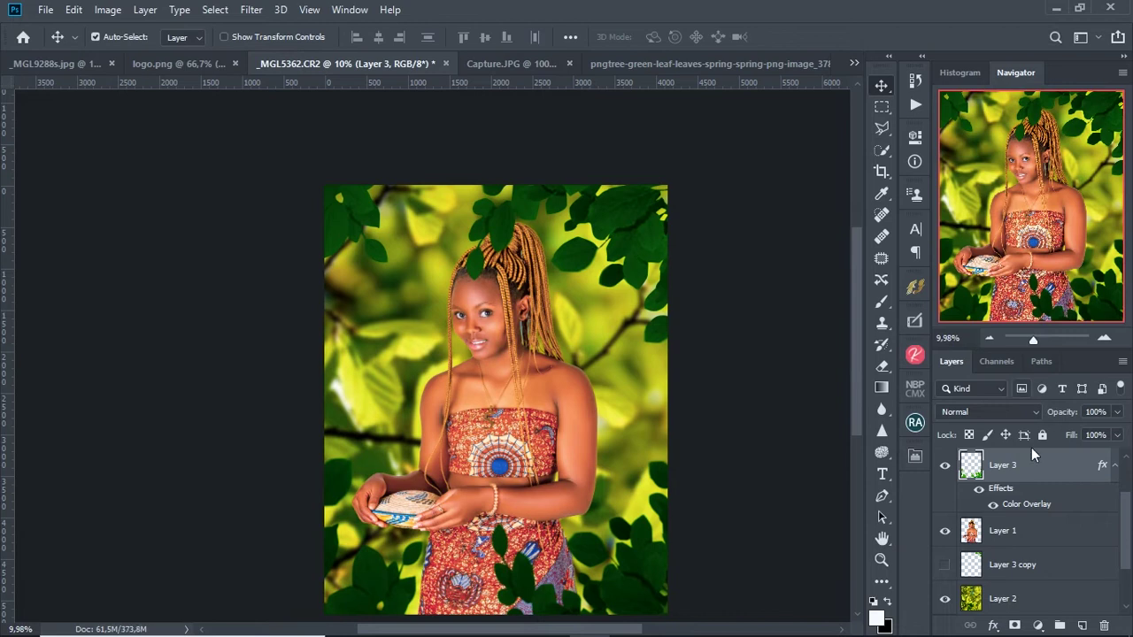
Blur Layer 2's background leaves with a 34.6-pixel Gaussian Blur, then duplicate the leaf overlay
left_click(1038, 593)
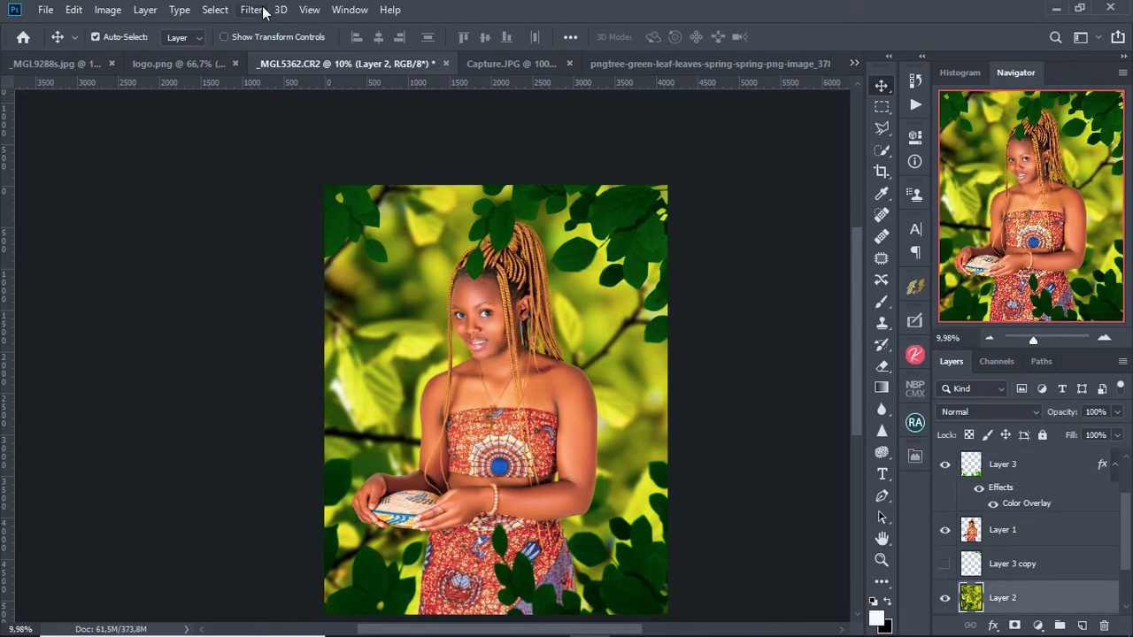
left_click(252, 10)
left_click(494, 264)
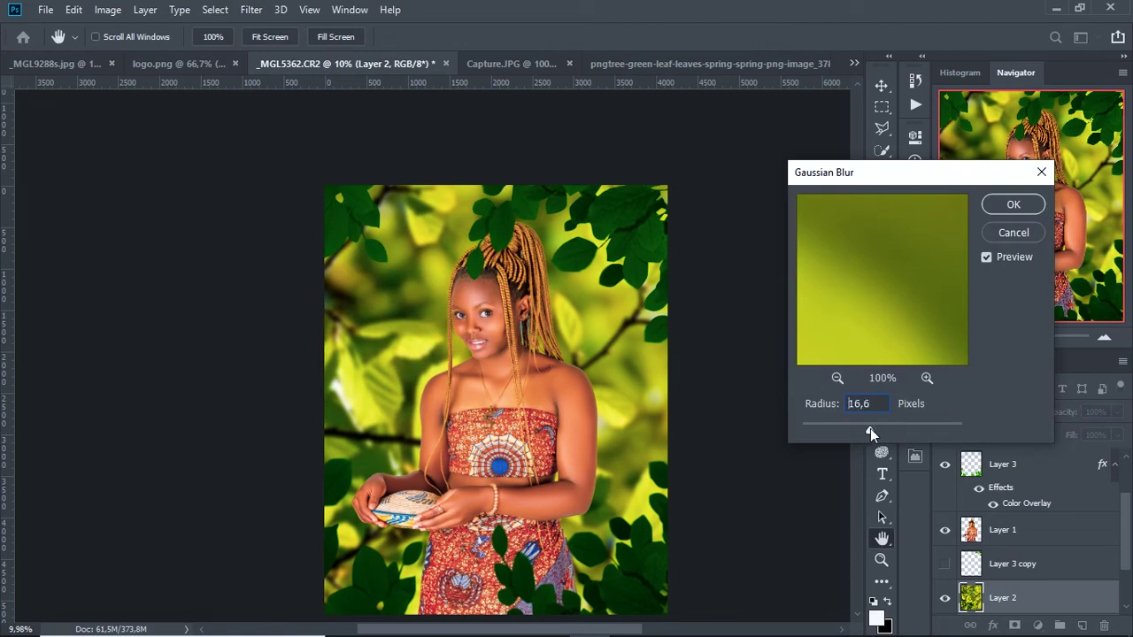
mouse_move(870, 428)
left_mouse_down()
mouse_move(922, 430)
mouse_move(883, 433)
left_mouse_up()
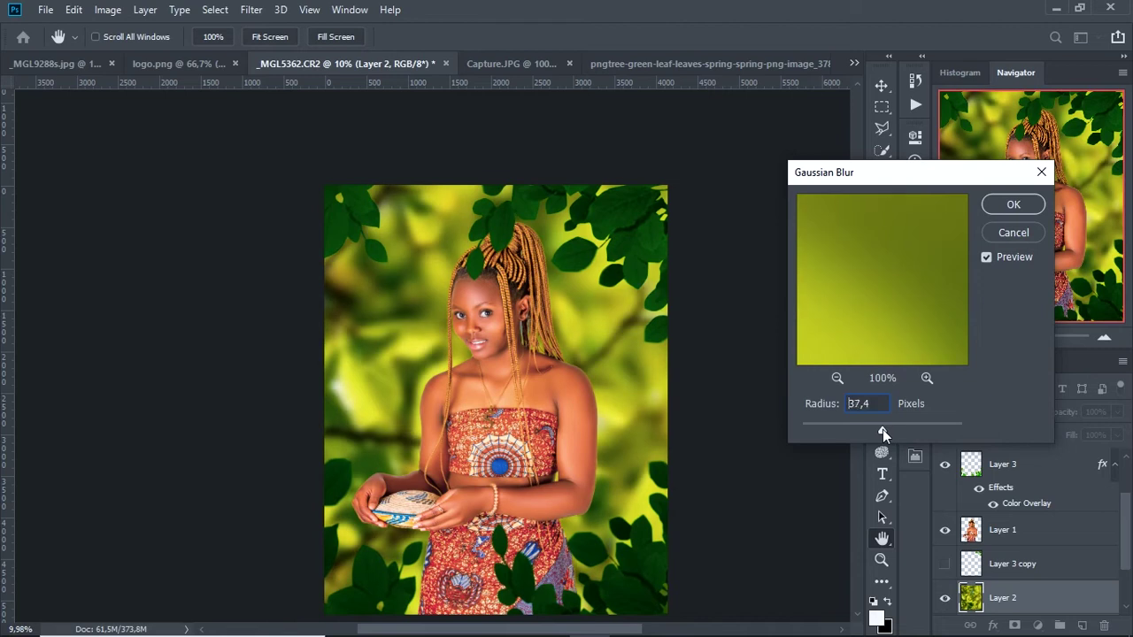
left_click(1013, 204)
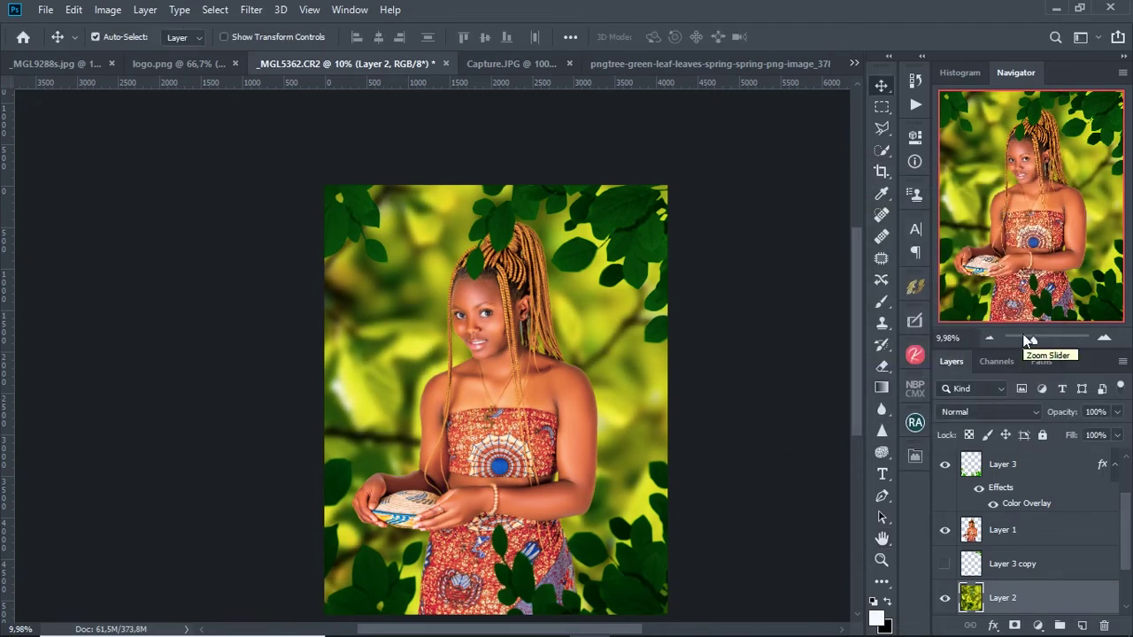
left_click(1018, 465)
key("ctrl+j")
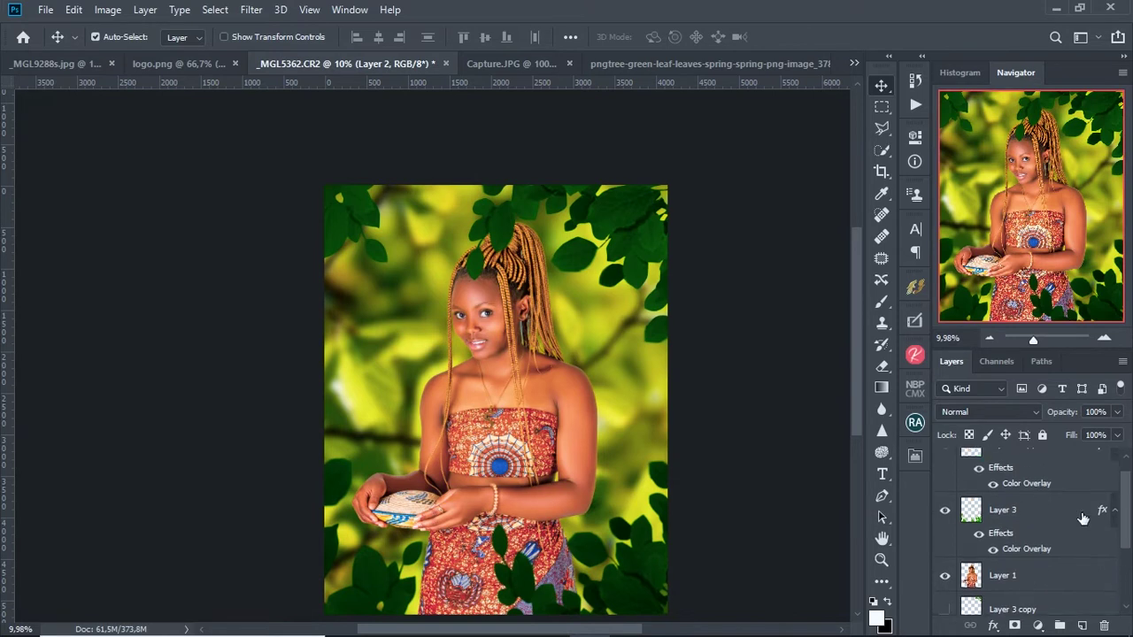
Scale the copied leaf overlay to about 117.52% and shift it up and right
left_click(1024, 468)
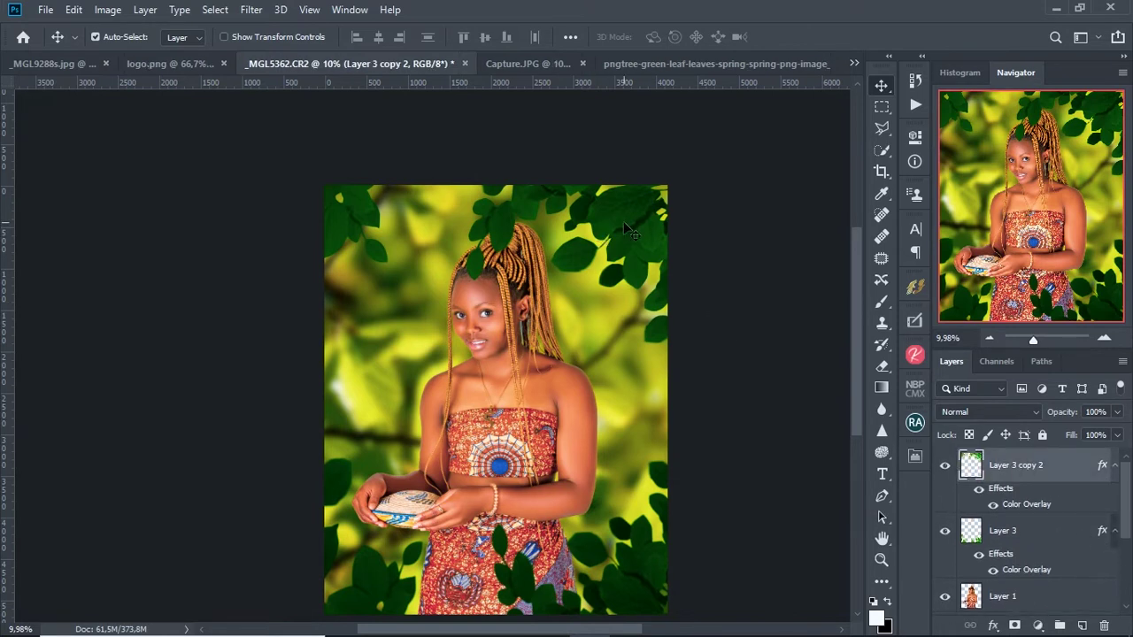
key("ctrl+t")
left_click_drag(206, 348, 122, 379)
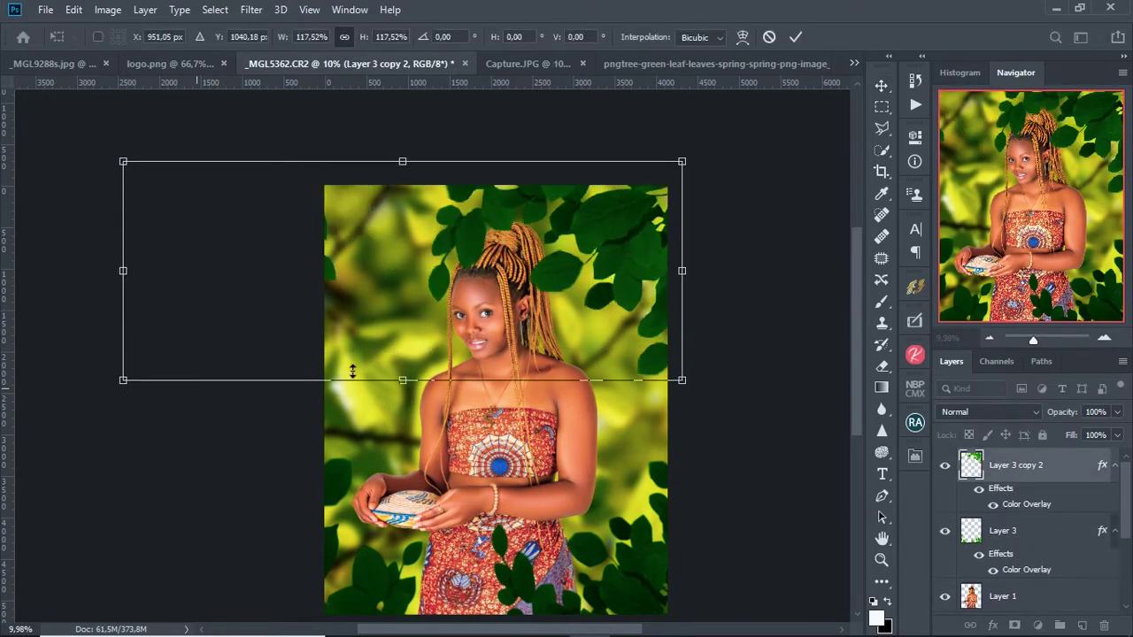
left_click_drag(393, 300, 407, 287)
key("Return")
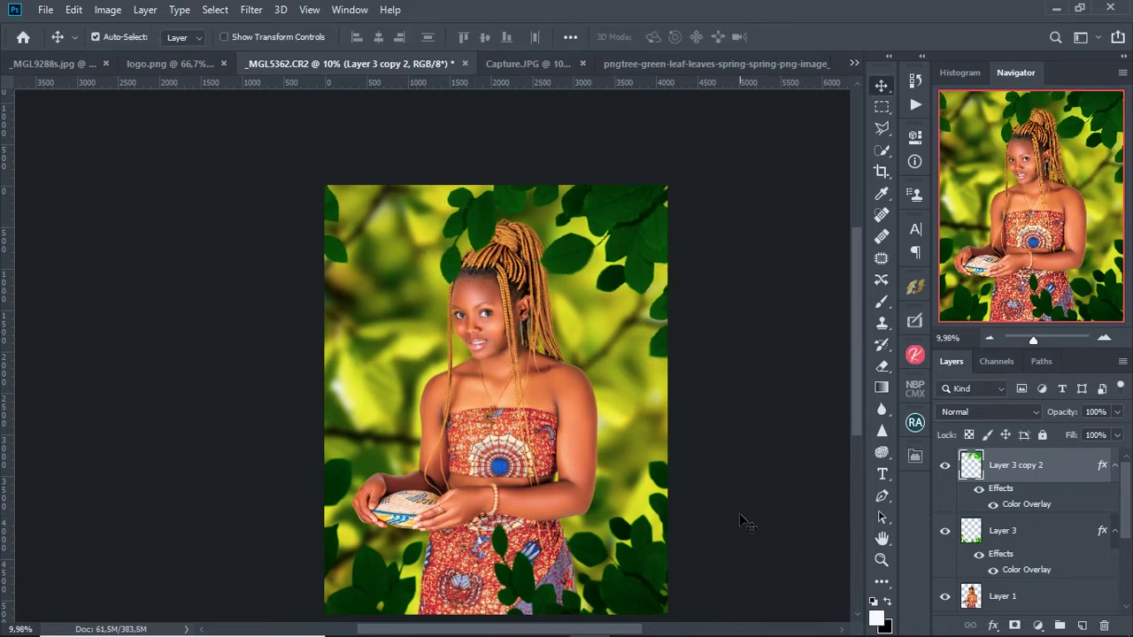
Reposition the Layer 3 leaves and delete the unwanted Layer 2 copy
left_click(969, 527)
left_click_drag(568, 482, 558, 584)
left_click(558, 584)
scroll(1129, 577, "down", 2)
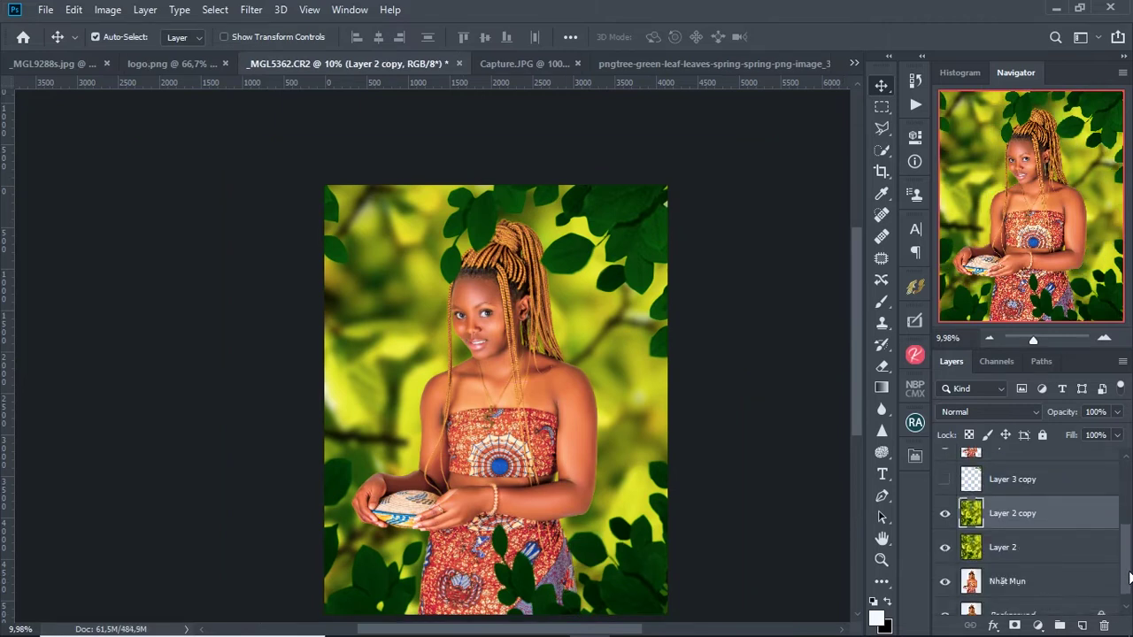
key("Delete")
scroll(1130, 543, "up", 2)
Copy the Layer 3 leaves down over the woman's skirt as Layer 3 copy 3
left_click(1050, 494)
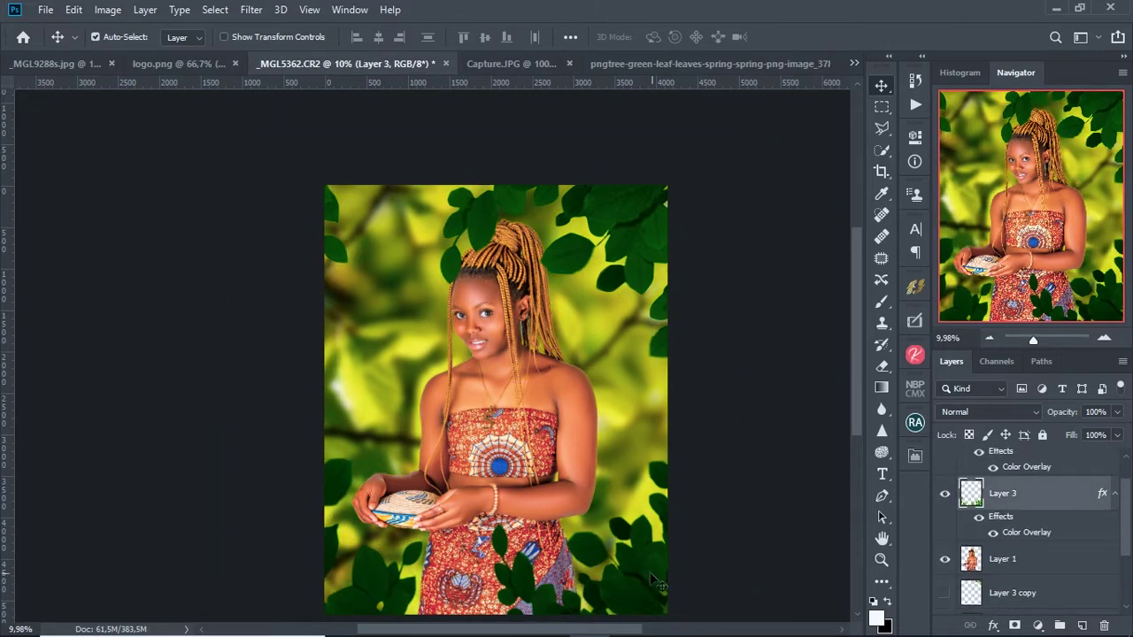
left_click_drag(650, 579, 528, 537)
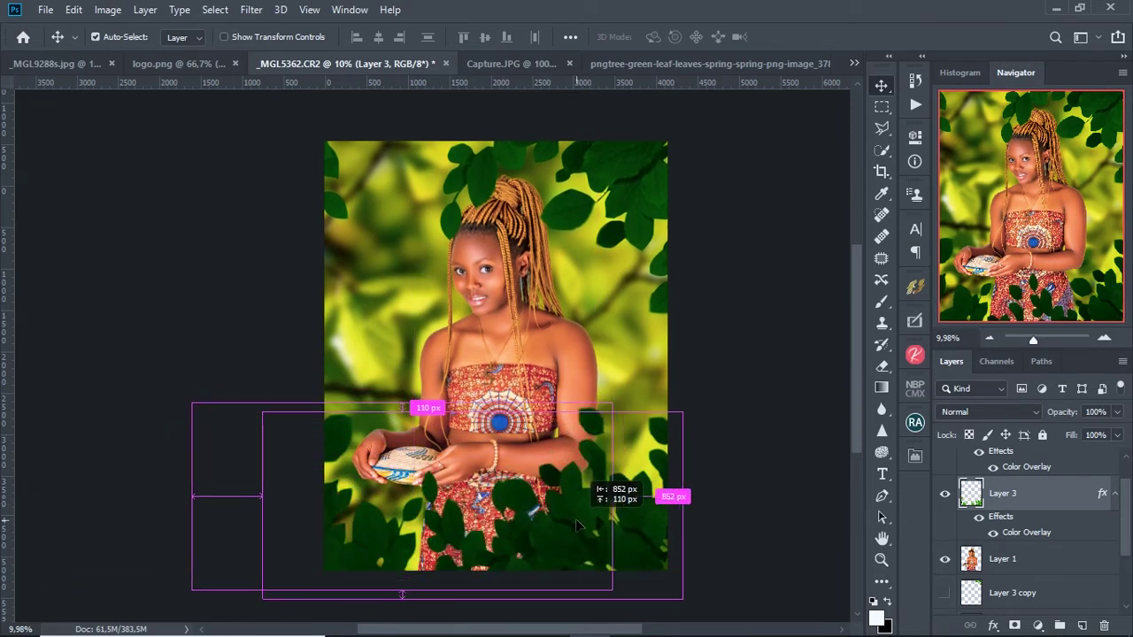
mouse_move(527, 538)
left_mouse_down()
mouse_move(589, 524)
mouse_move(568, 492)
mouse_move(561, 574)
left_mouse_up()
key("e")
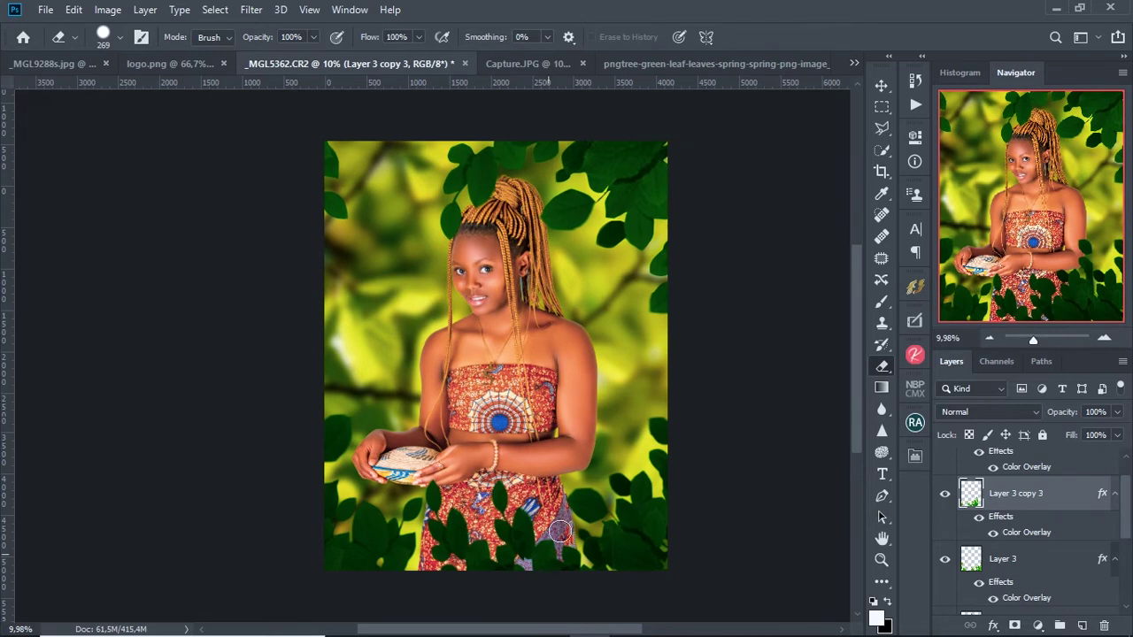
Erase more leaves over the skirt and blur the leaf layer at 8.4 pixels
left_click_drag(560, 573, 559, 488)
key("v")
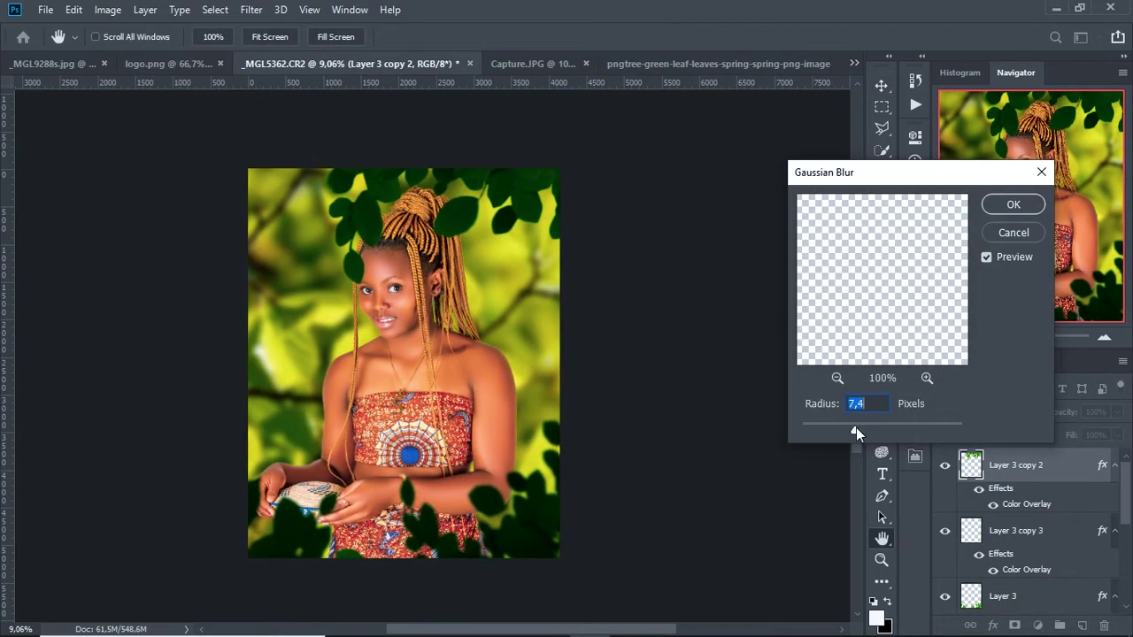
left_click_drag(856, 430, 859, 430)
left_click(1014, 207)
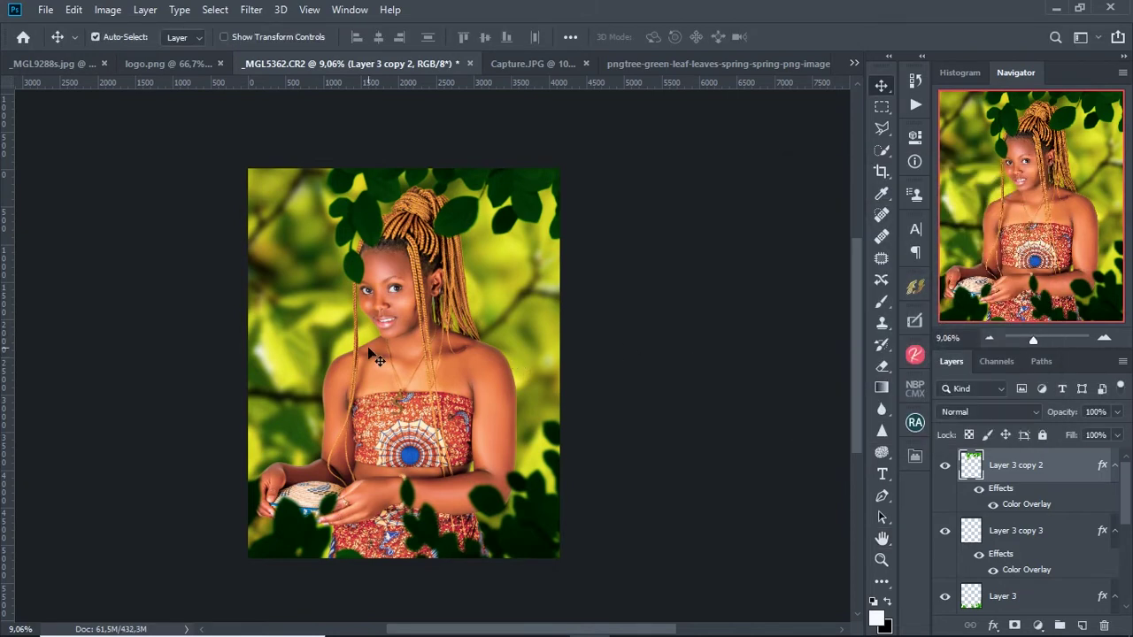
Duplicate the Background layer, then cancel a second Gaussian Blur without applying it
key("ctrl+j")
left_click(251, 9)
left_click(483, 257)
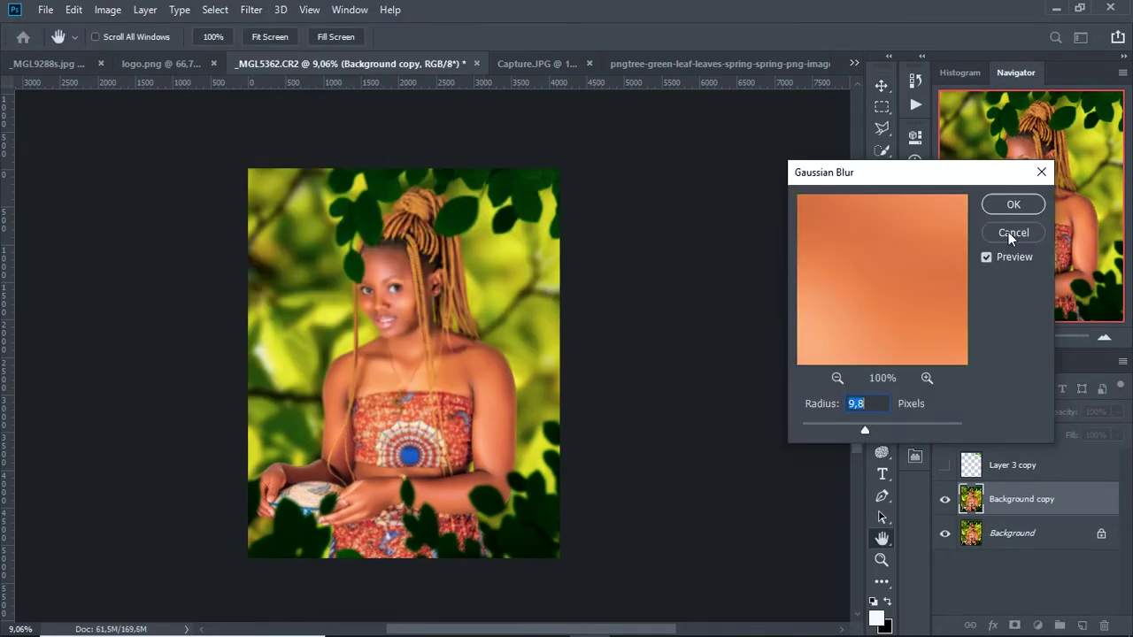
left_click(1008, 232)
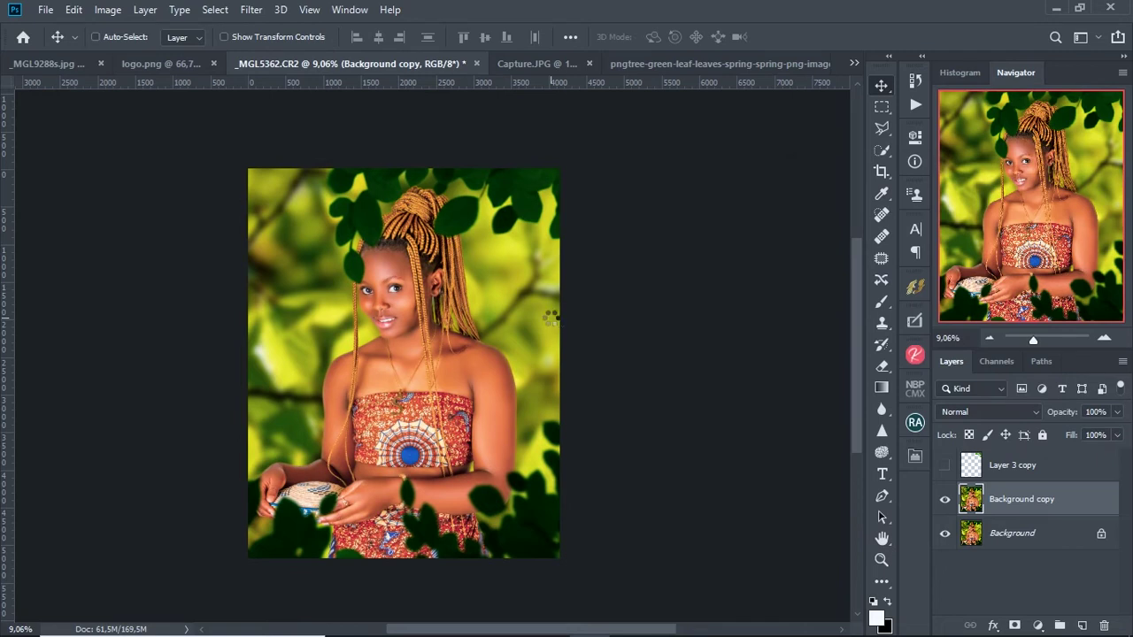
Mute the greens in Camera Raw Color Mixer (hue +43, saturation -63), then add empty Layer 1
key("ctrl+shift+a")
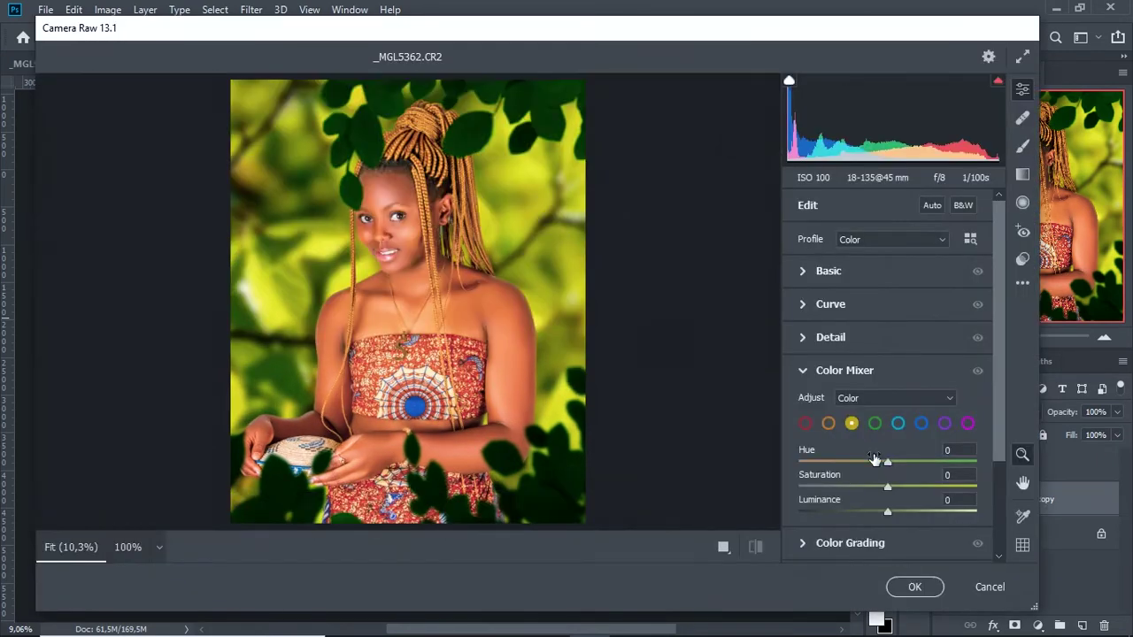
left_click_drag(888, 486, 844, 494)
mouse_move(888, 462)
left_mouse_down()
mouse_move(934, 462)
mouse_move(852, 490)
mouse_move(834, 462)
mouse_move(866, 497)
left_mouse_up()
left_click(851, 423)
left_click(898, 423)
left_click(852, 423)
left_click(875, 423)
left_click_drag(843, 489, 833, 493)
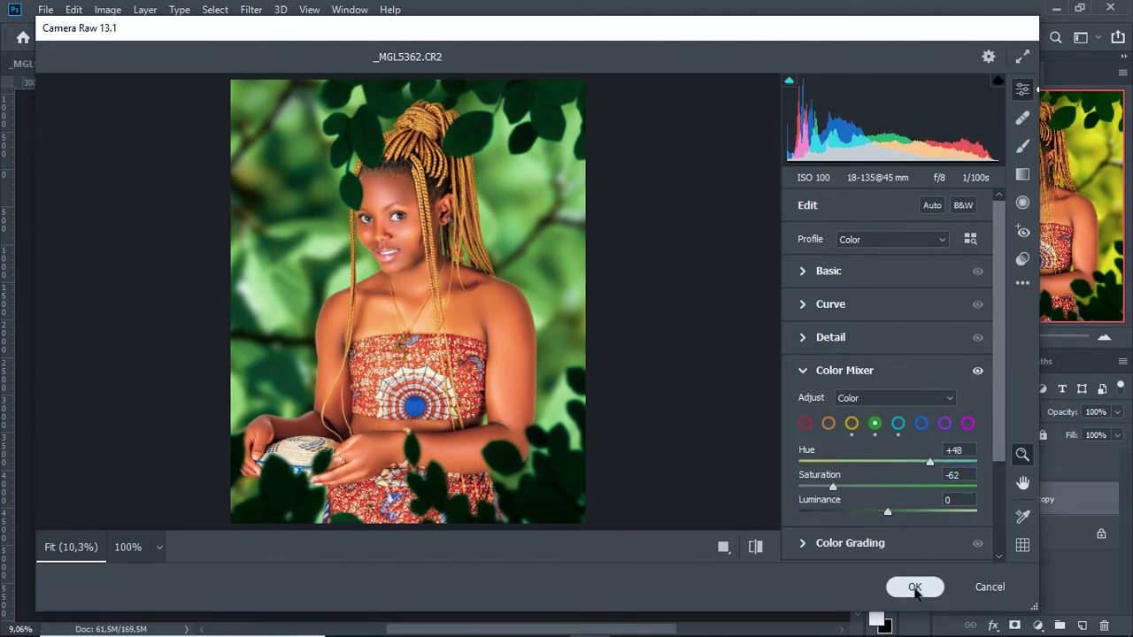
left_click(914, 587)
left_click(1082, 626)
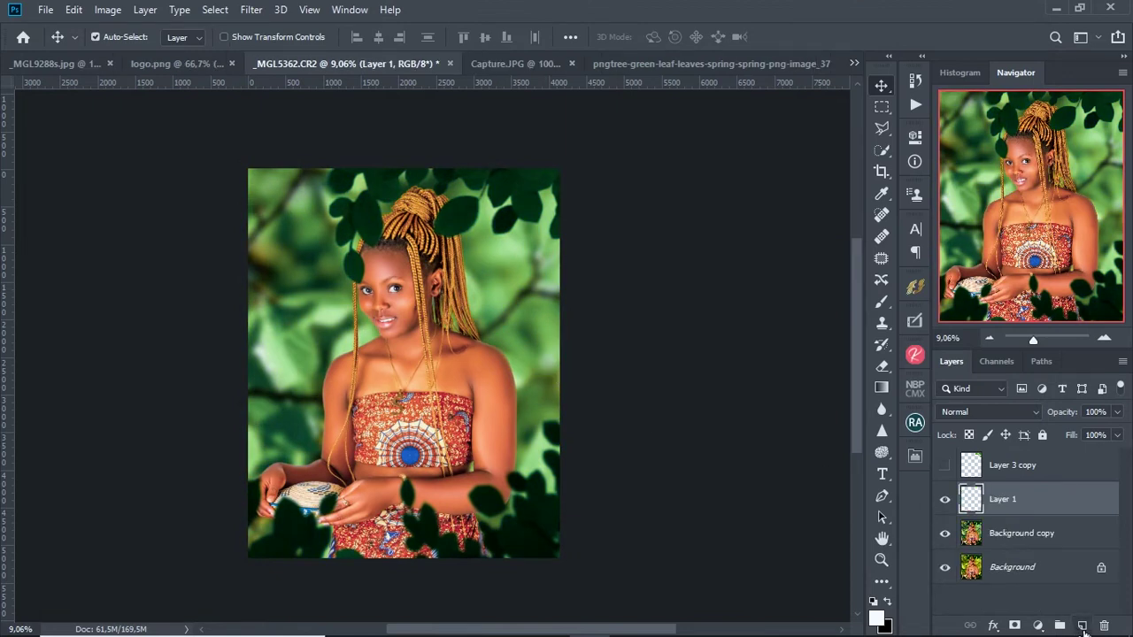
Paint Layer 1 black with a 5000 px brush and erase a soft centre around the woman
left_click(882, 301)
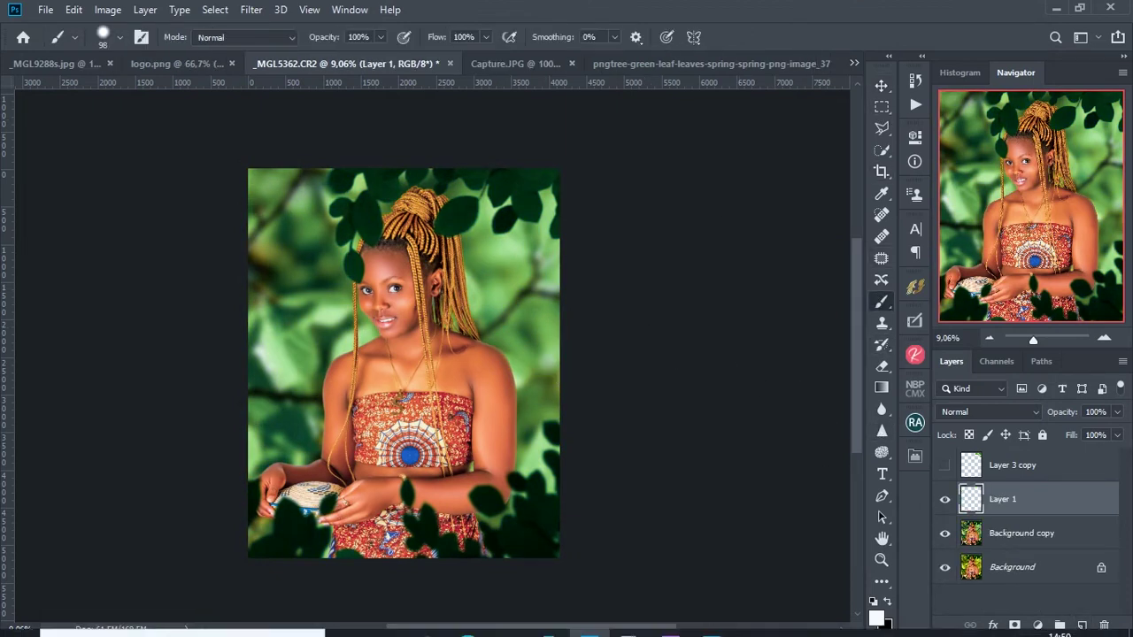
right_click(481, 406)
left_click_drag(657, 403, 677, 404)
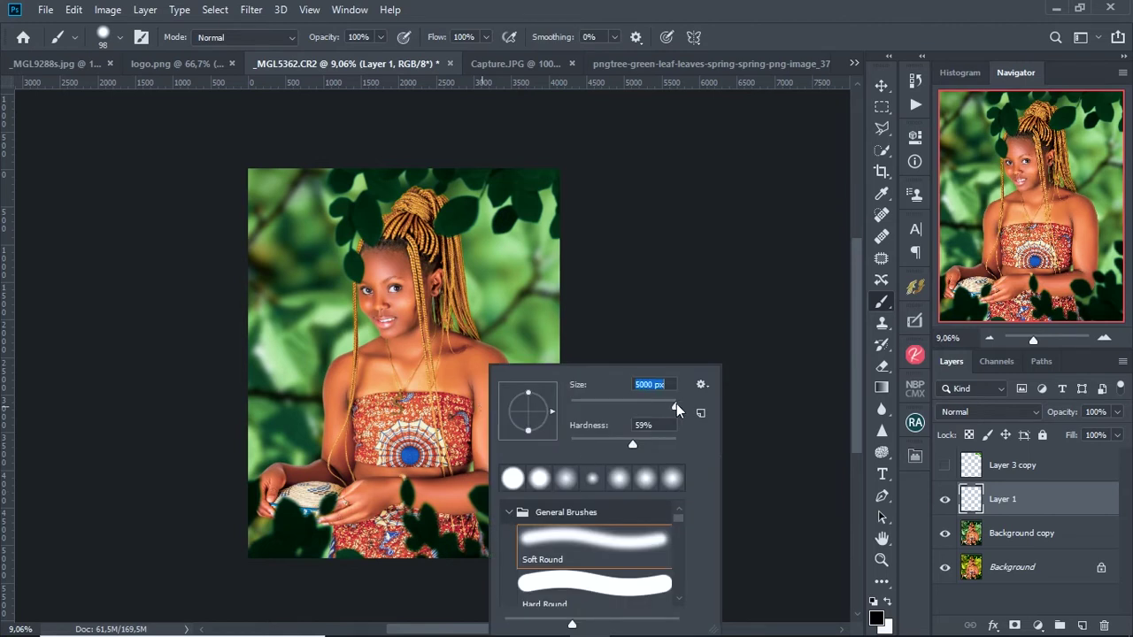
key("Return")
mouse_move(366, 278)
left_mouse_down()
mouse_move(417, 342)
mouse_move(467, 202)
mouse_move(242, 435)
mouse_move(463, 271)
mouse_move(475, 233)
mouse_move(503, 228)
left_mouse_up()
key("e")
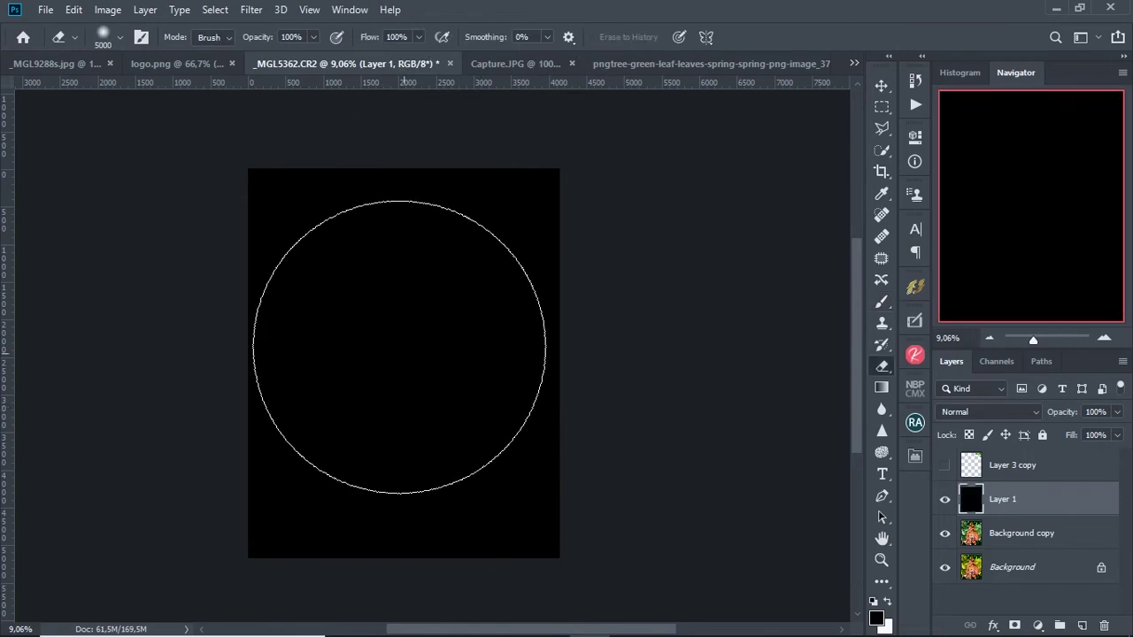
left_click(400, 346)
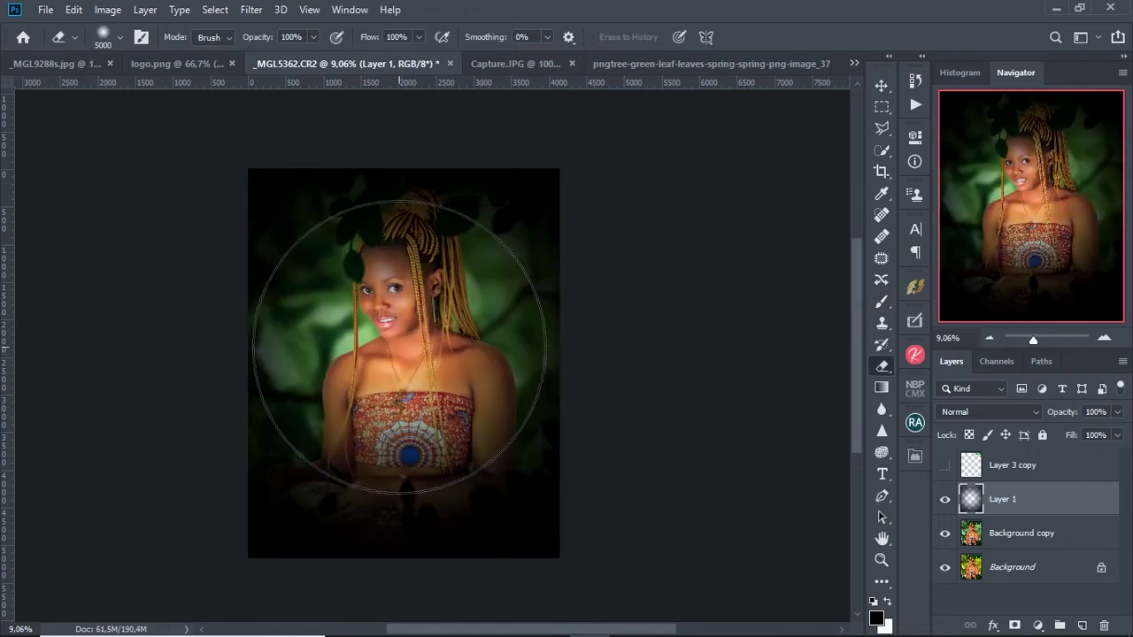
left_click_drag(399, 346, 455, 392)
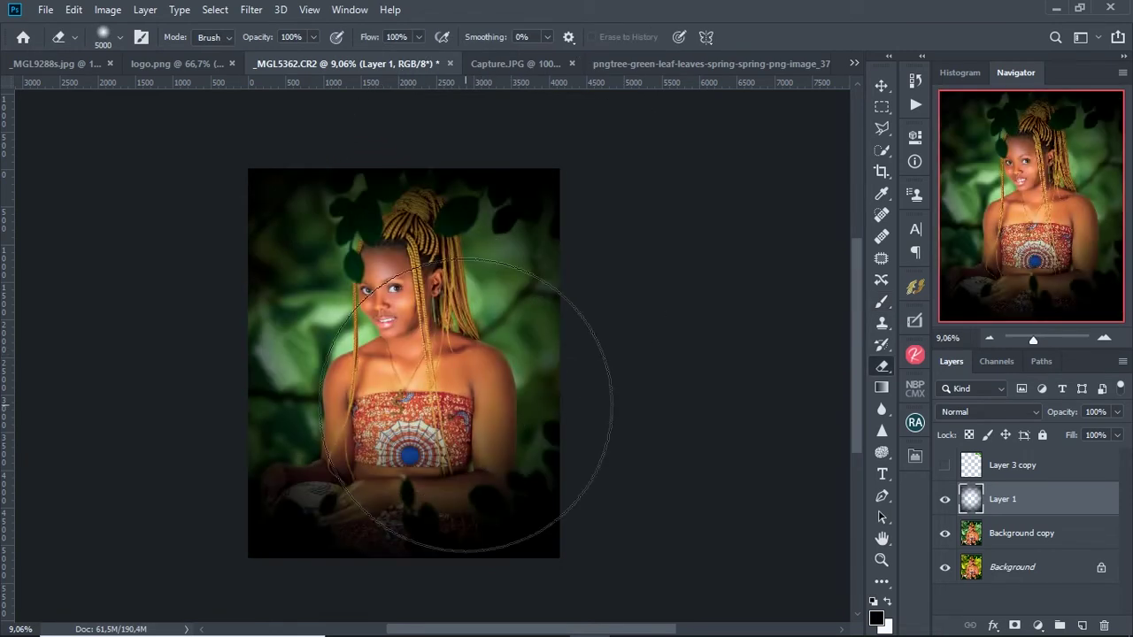
Lower the vignette layer's opacity to 50% and duplicate it as Layer 1 copy
left_click(1091, 429)
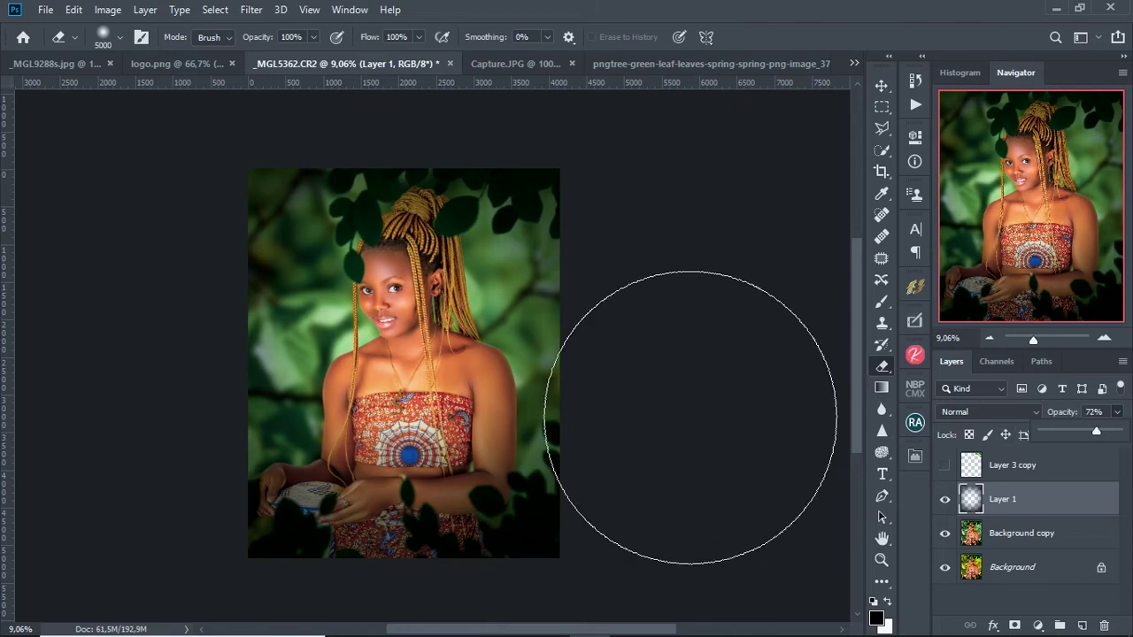
left_click(1117, 411)
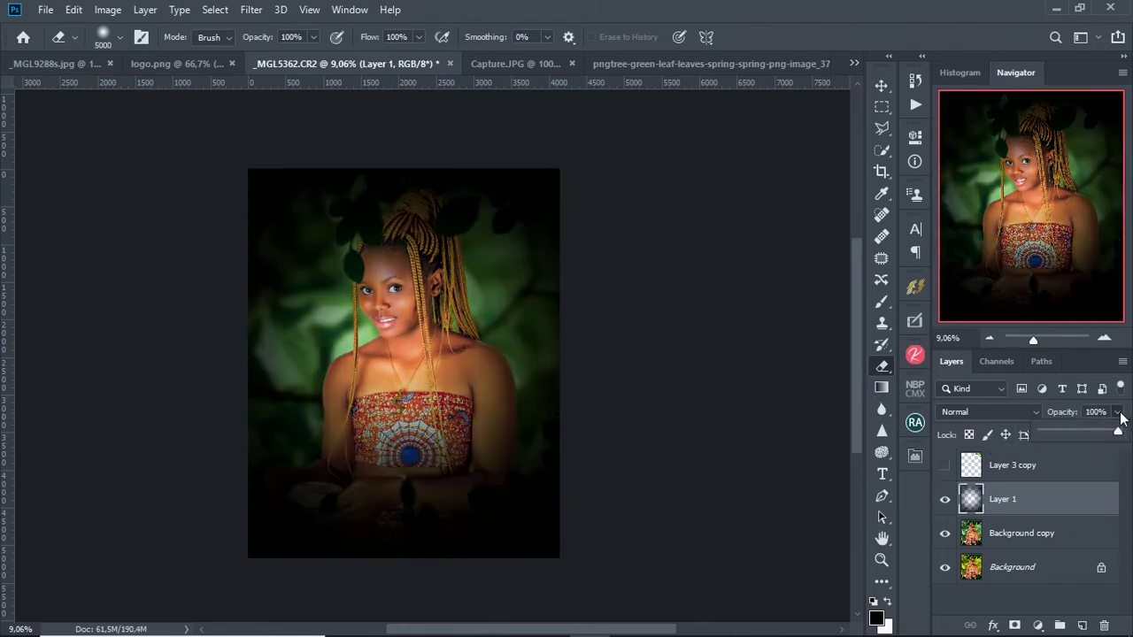
left_click_drag(1120, 431, 1079, 430)
left_click(403, 332)
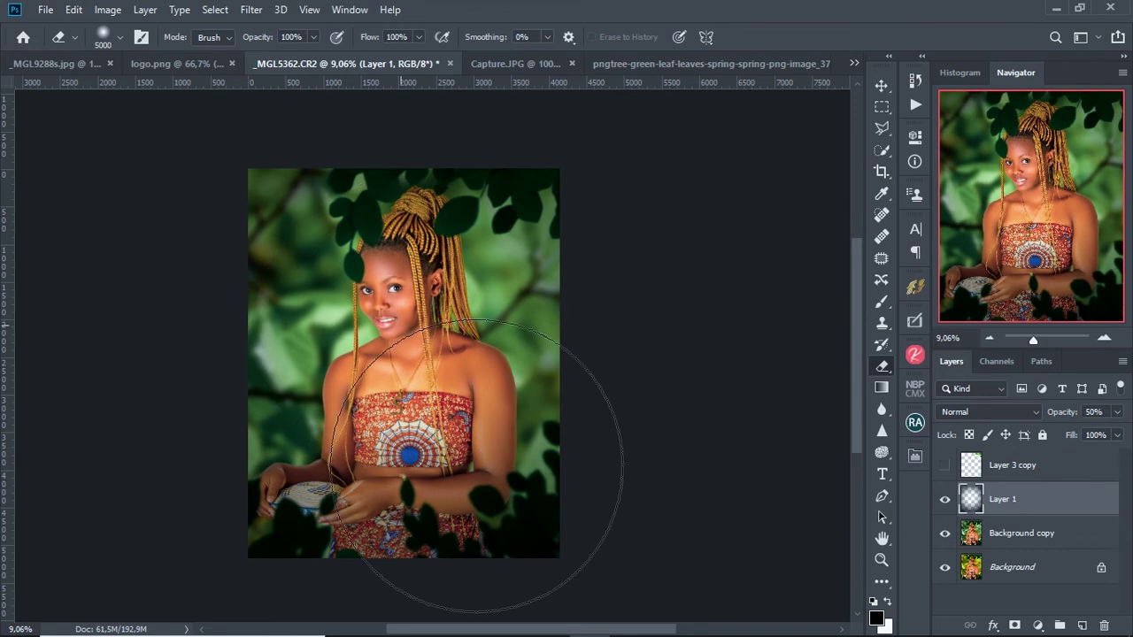
key("ctrl+j")
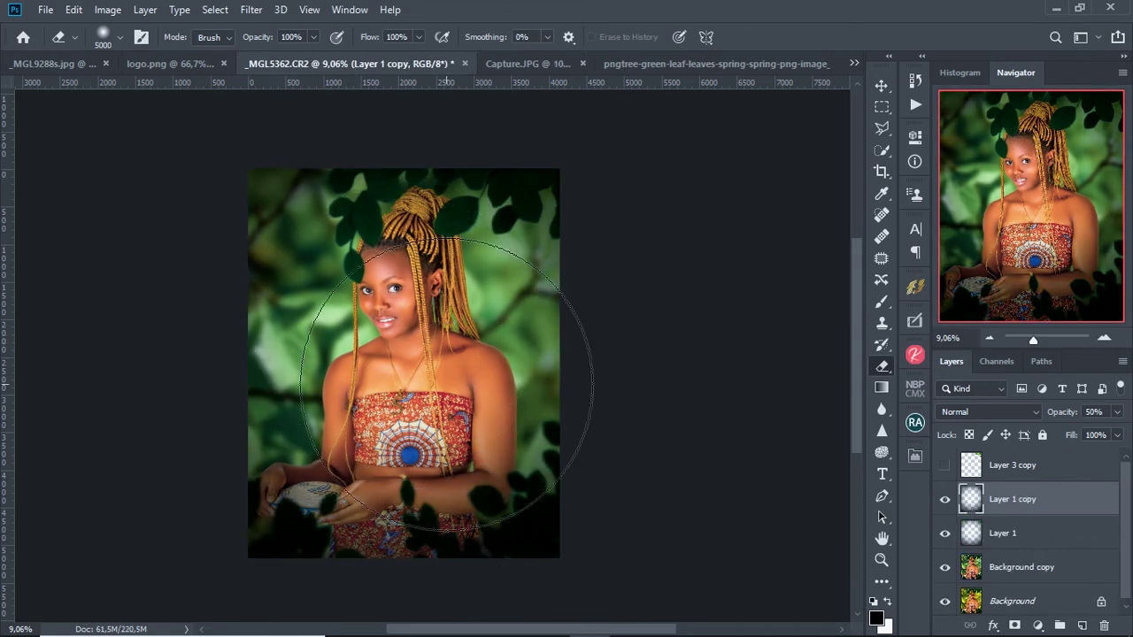
Select the Background copy layer with the Move tool and zoom in and out to check the result
scroll(586, 390, "down", 2)
scroll(586, 390, "up", 1)
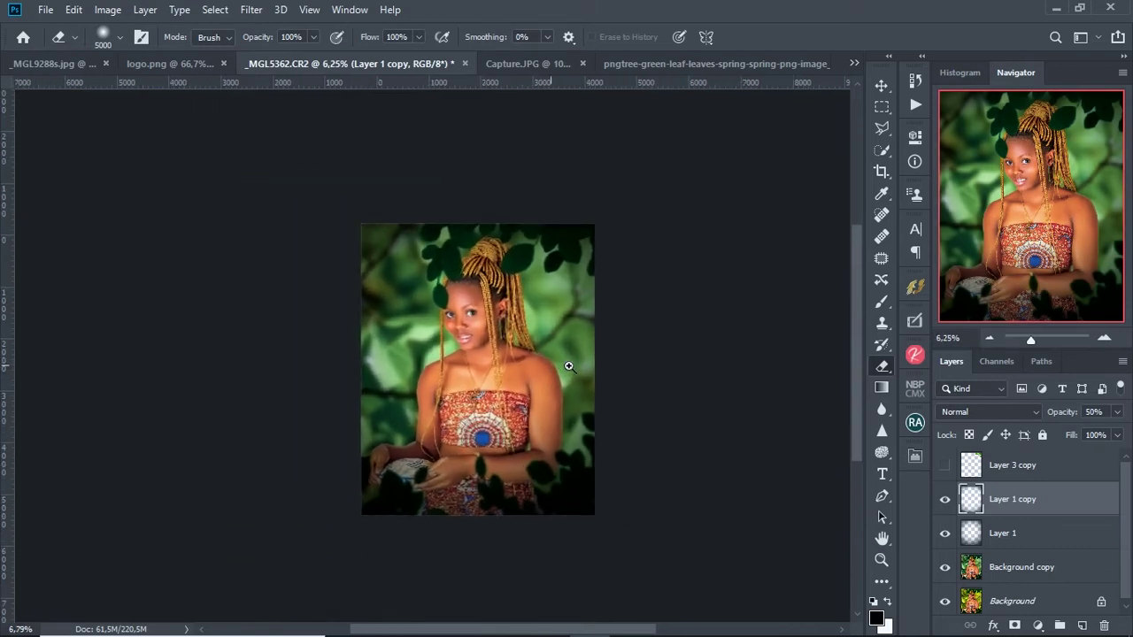
scroll(564, 372, "up", 1)
scroll(592, 370, "up", 1)
scroll(561, 331, "up", 2)
scroll(649, 426, "down", 2)
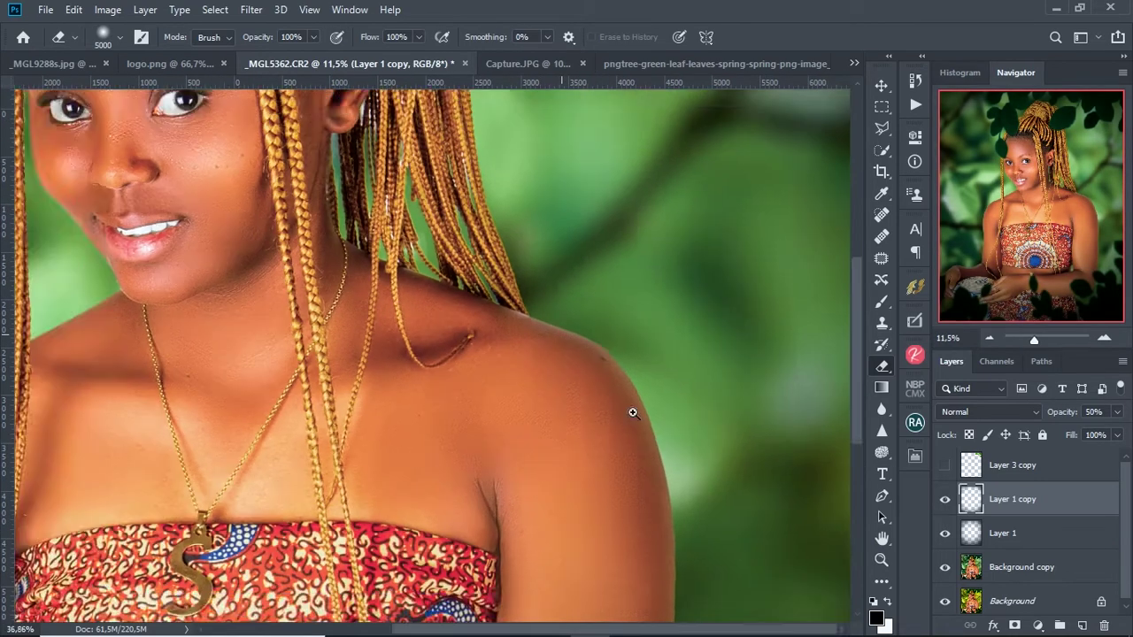
scroll(632, 410, "down", 3)
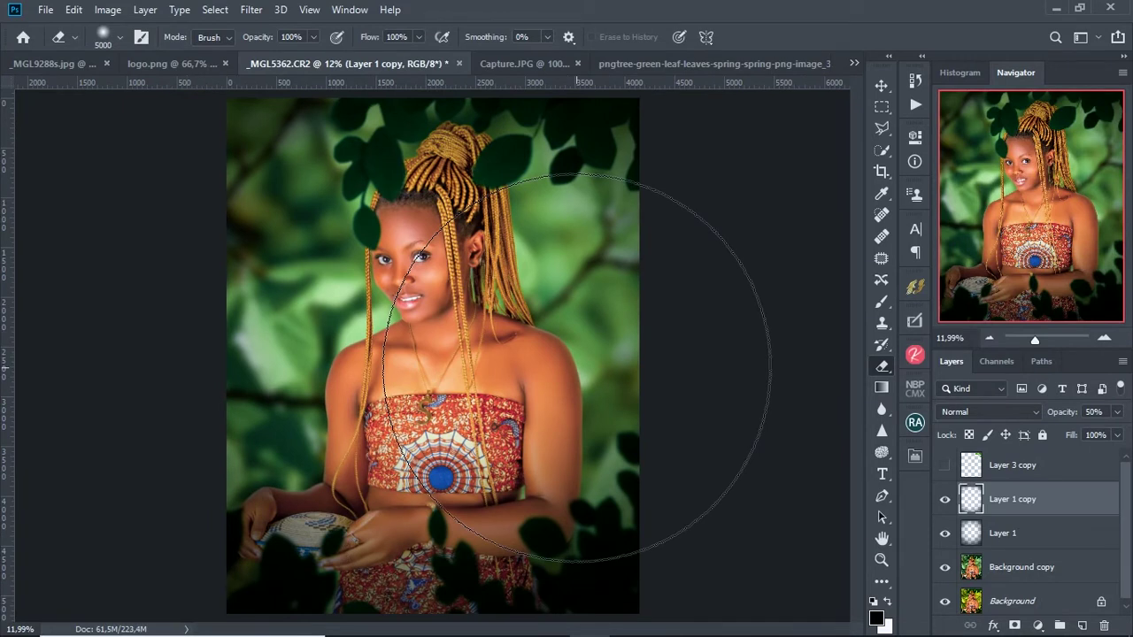
key("v")
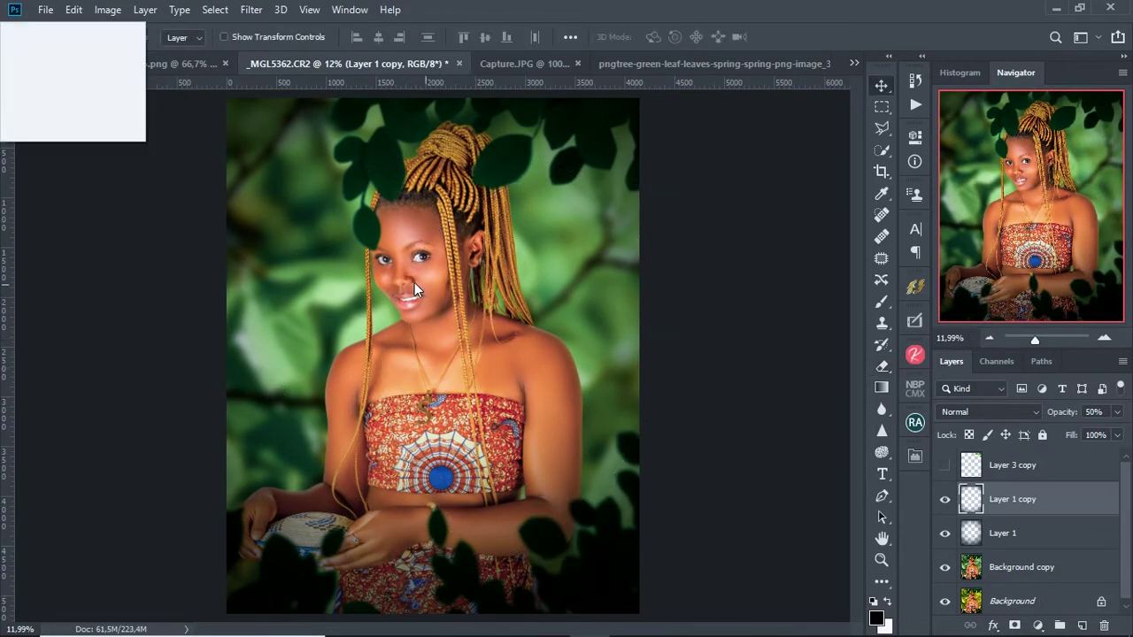
left_click(419, 292)
scroll(454, 310, "down", 2)
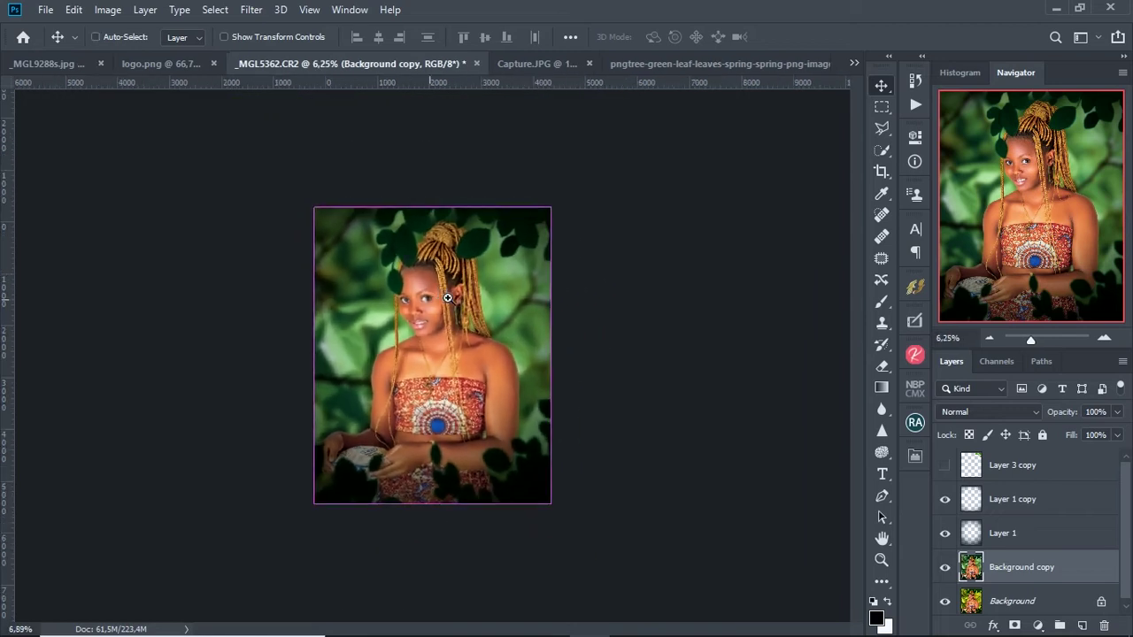
scroll(474, 299, "up", 2)
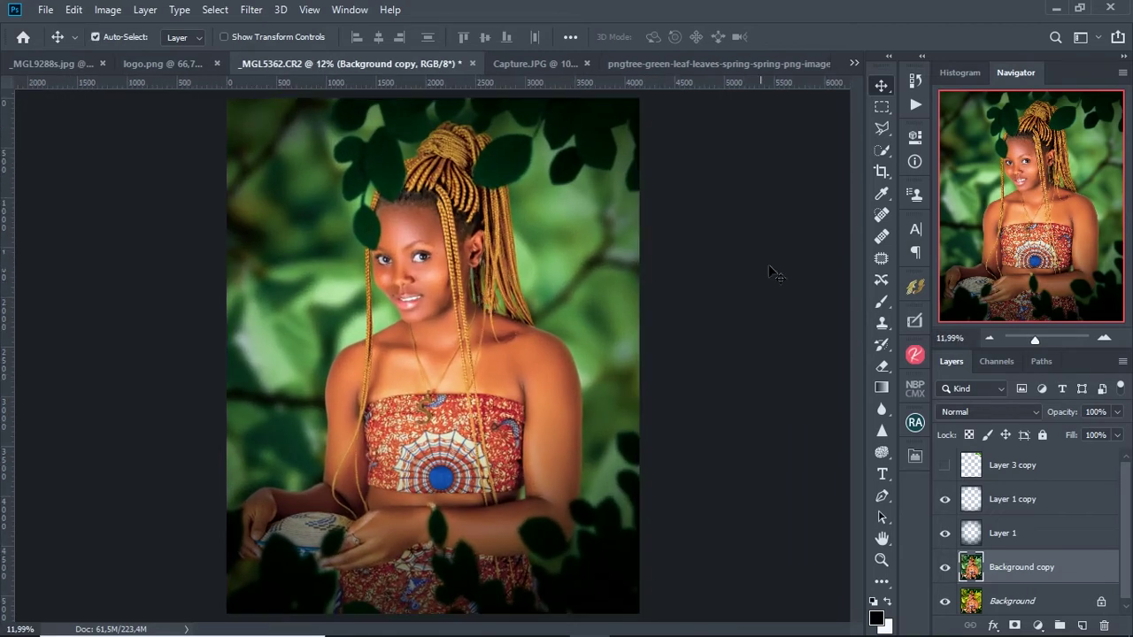
scroll(476, 263, "down", 1)
scroll(470, 239, "up", 1)
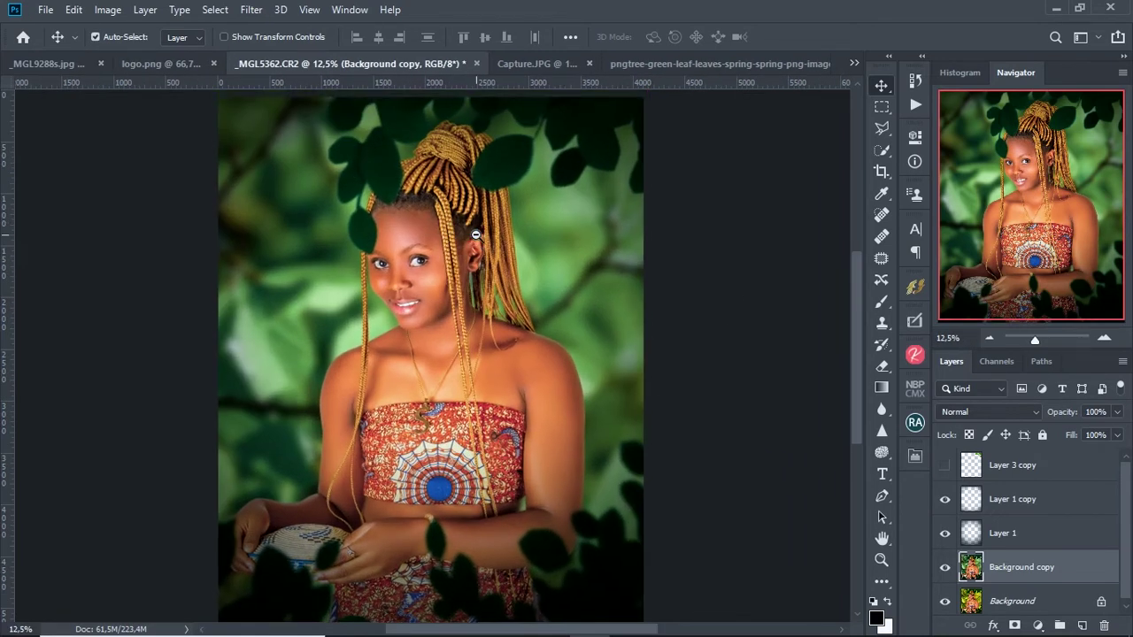
scroll(469, 239, "down", 1)
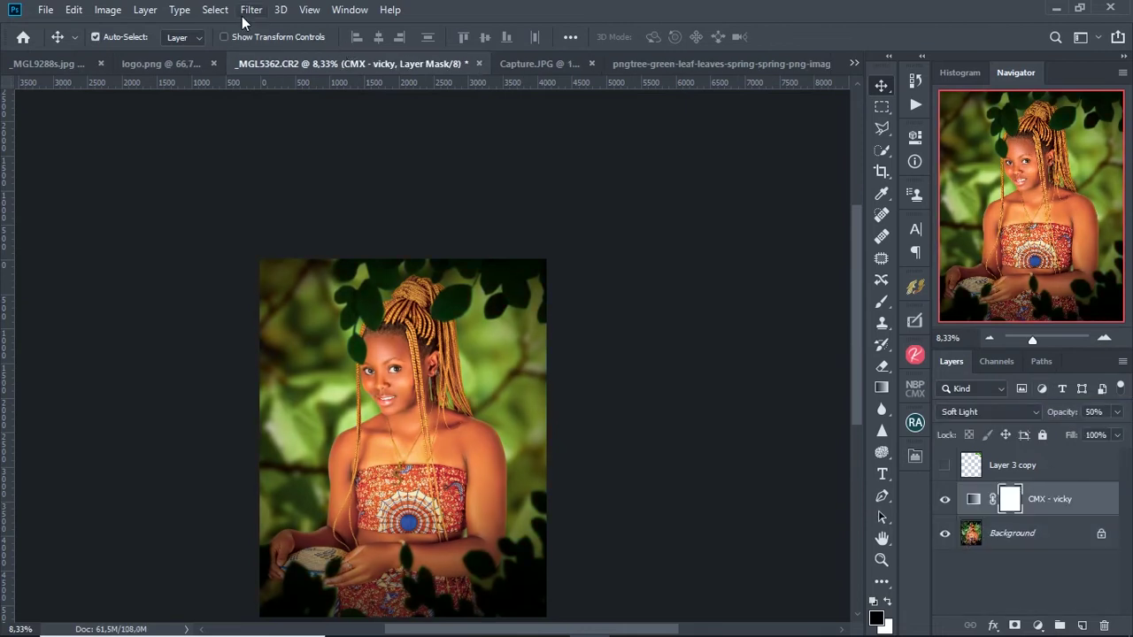
Select the skin tone with Color Range by sampling the shoulder, then inspect the neck and chest
left_click(215, 10)
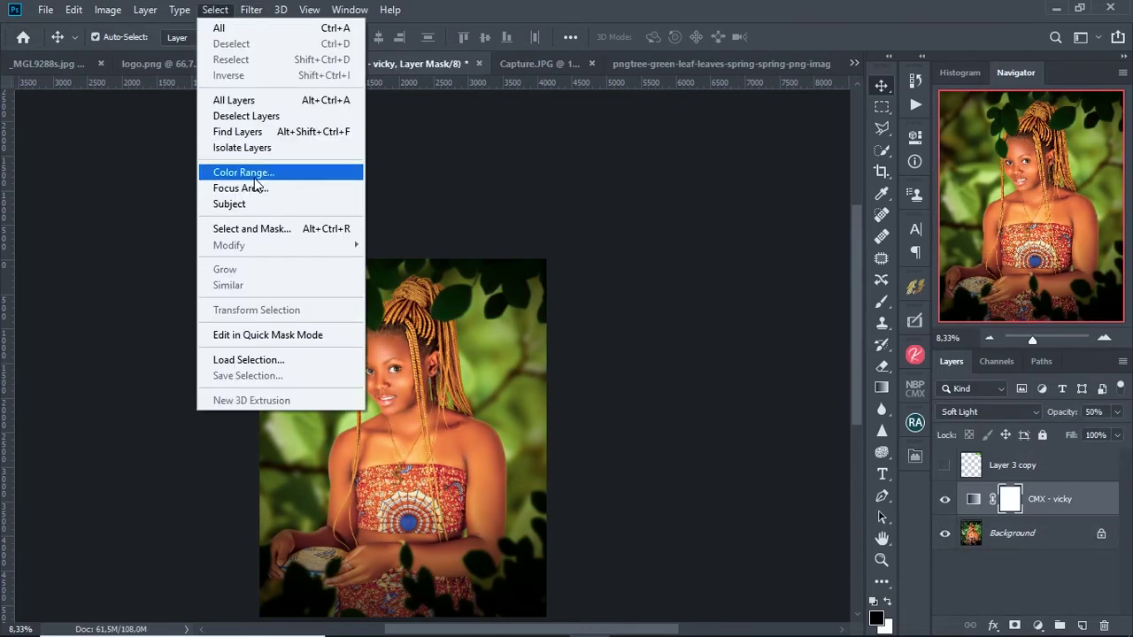
left_click(248, 172)
left_click(998, 248)
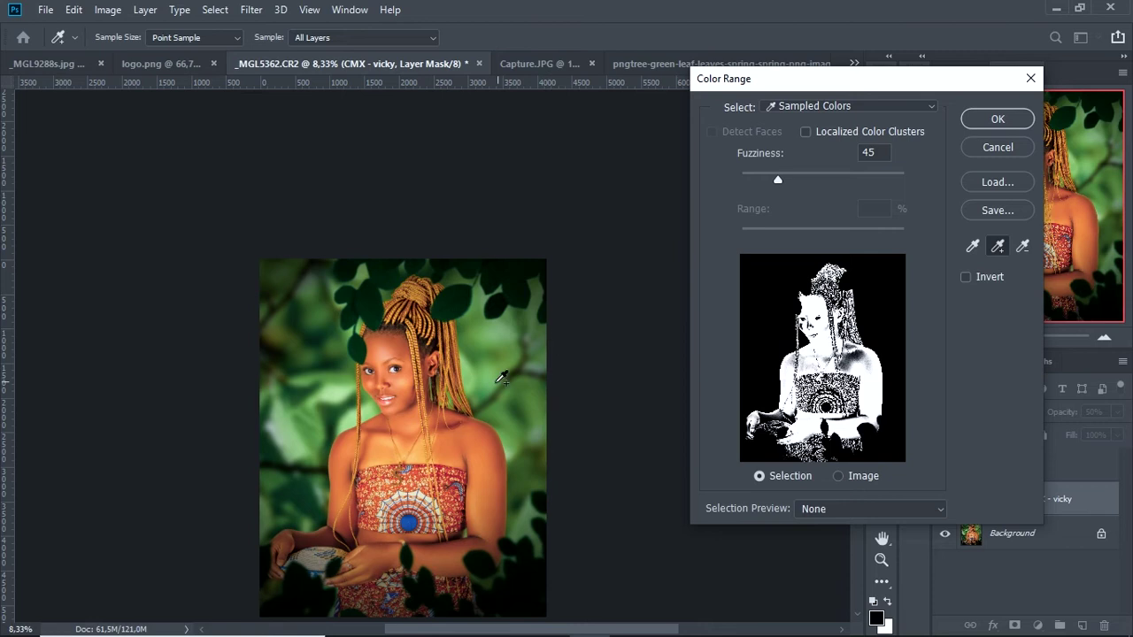
left_click(414, 439)
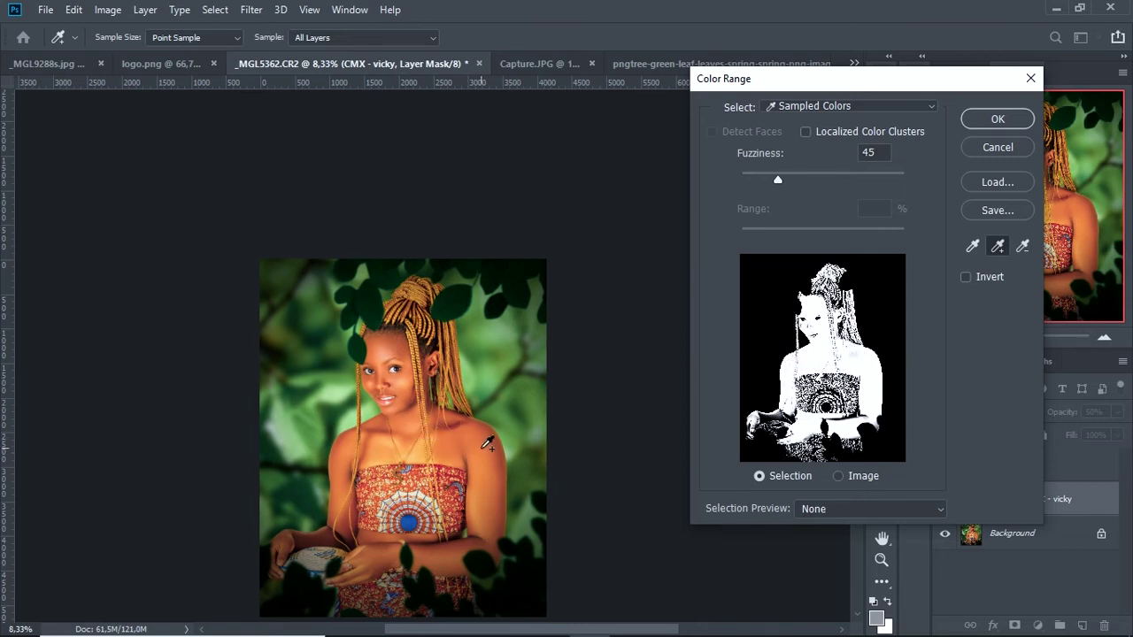
left_click(998, 120)
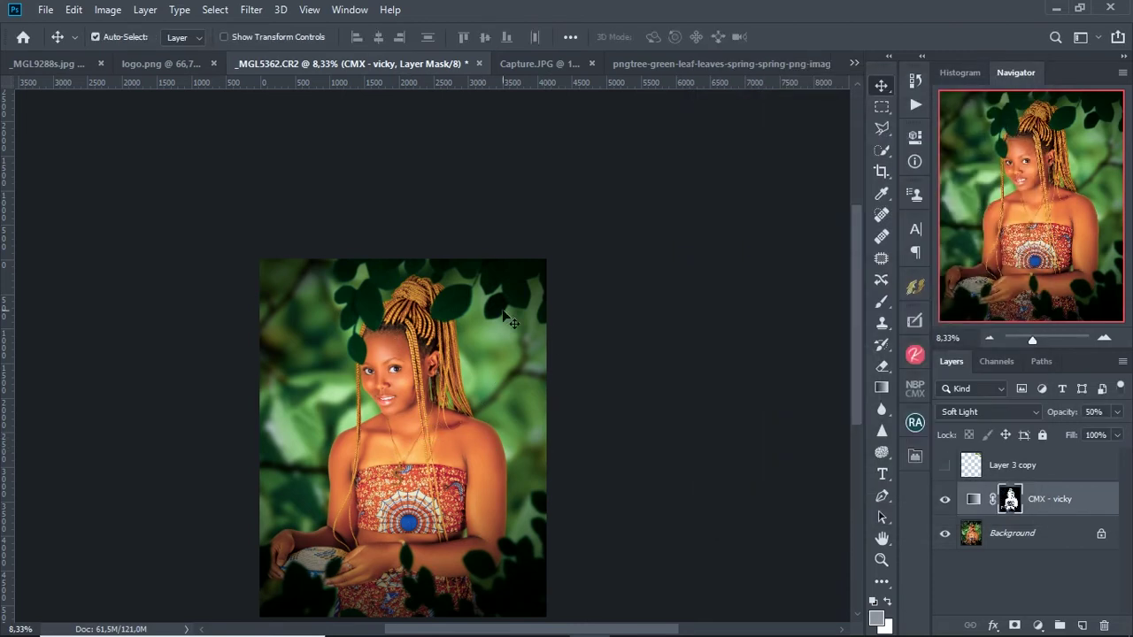
scroll(514, 323, "up", 5)
left_click_drag(448, 490, 386, 207)
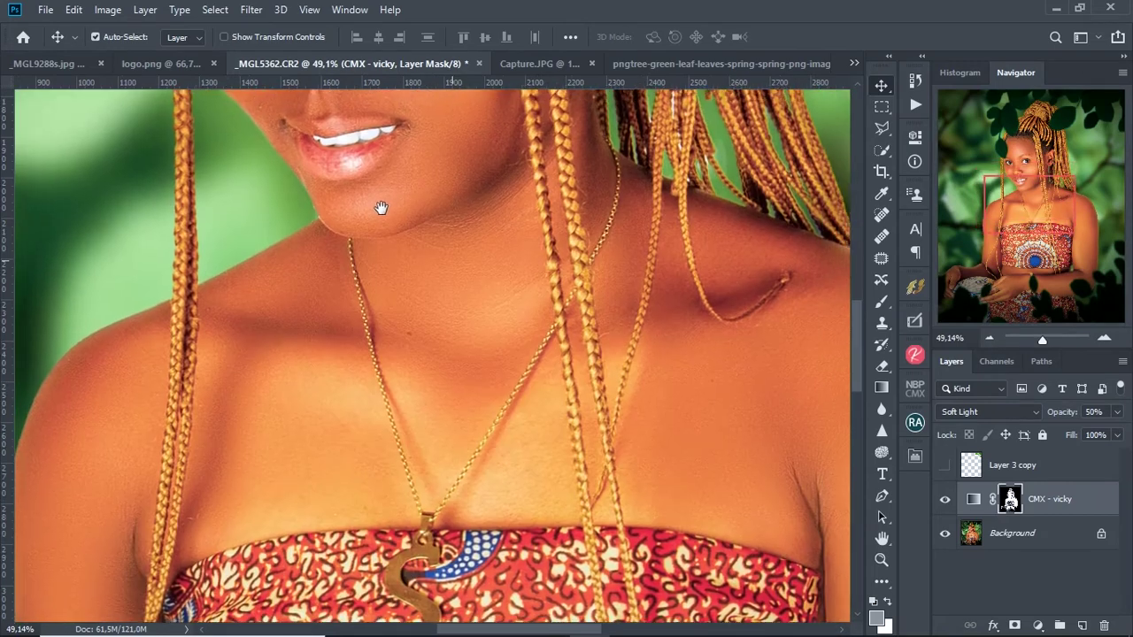
scroll(430, 362, "down", 3)
scroll(453, 222, "up", 5)
scroll(452, 222, "down", 3)
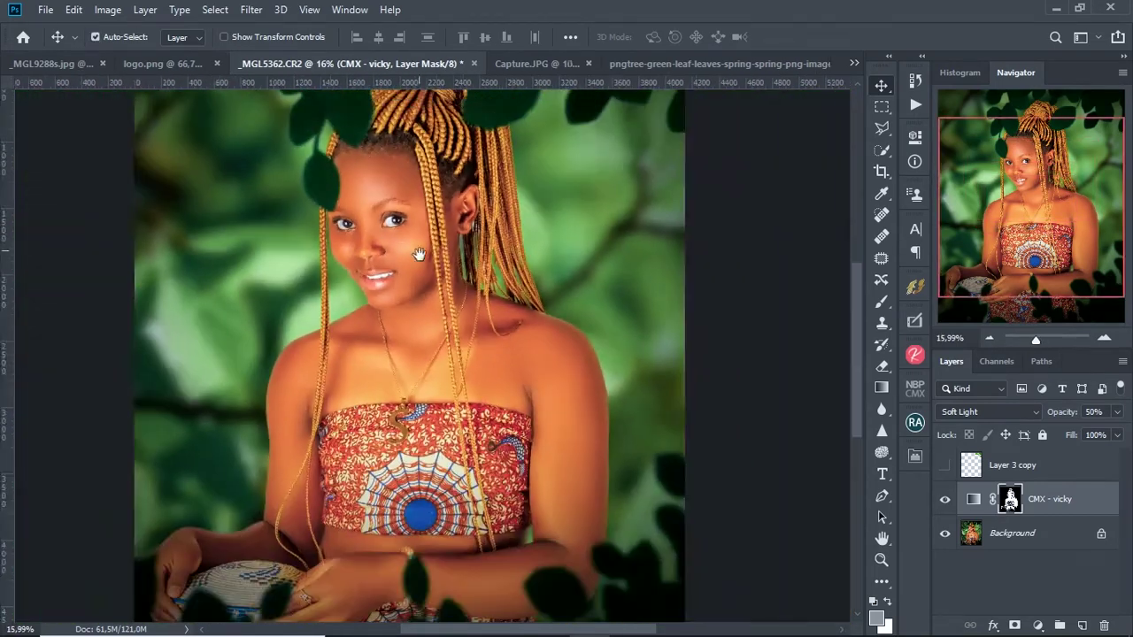
scroll(517, 316, "up", 4)
scroll(375, 314, "up", 1)
Erase the CMX - vicky mask over the lips with a 51 px Soft Round brush and white foreground
key("e")
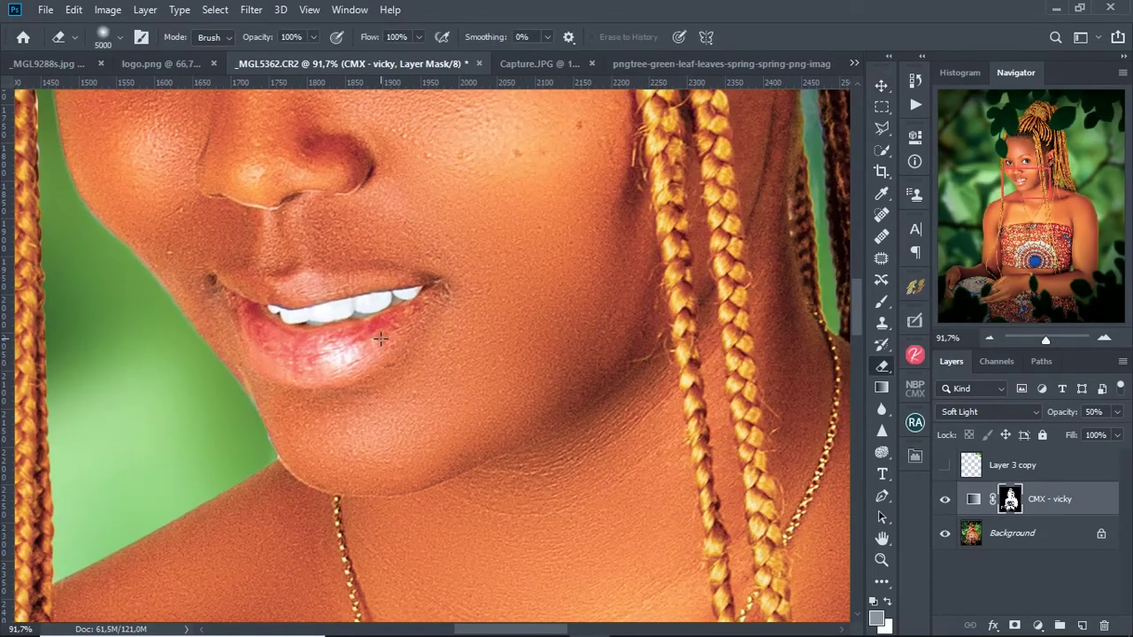
right_click(381, 338, "alt")
right_click(246, 322)
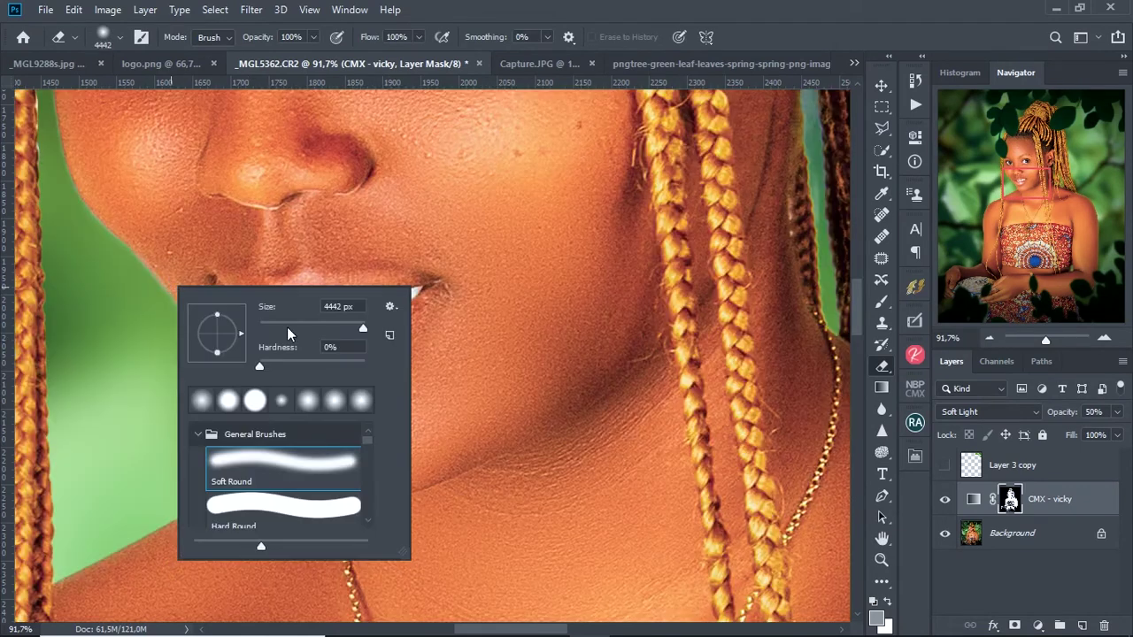
key("Return")
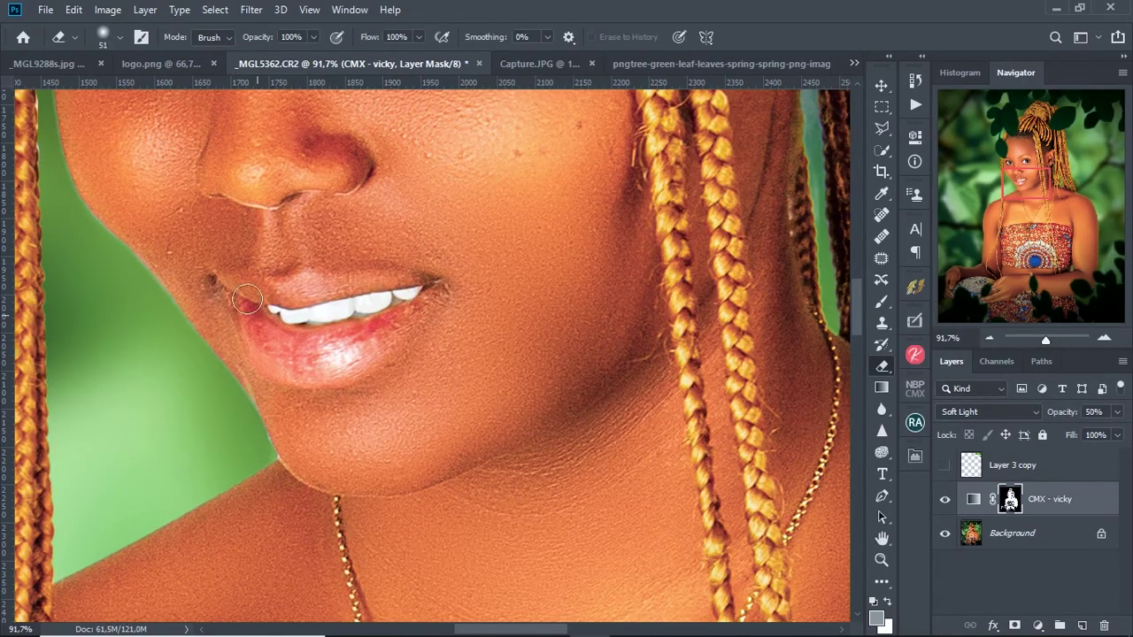
scroll(332, 314, "down", 2)
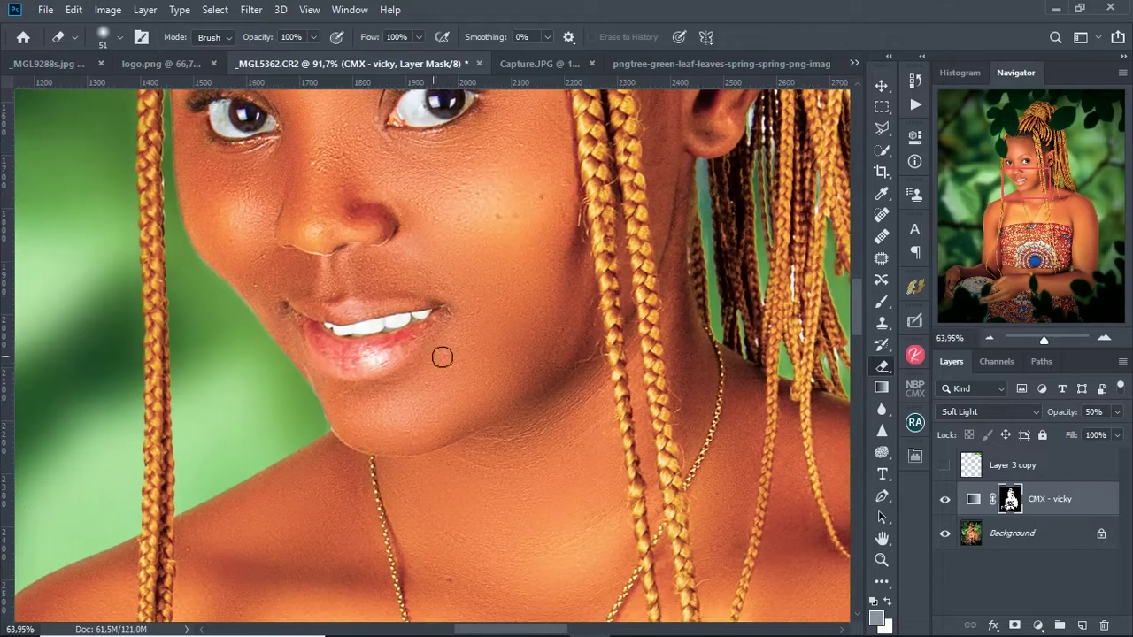
left_click(877, 619)
left_click(1016, 262)
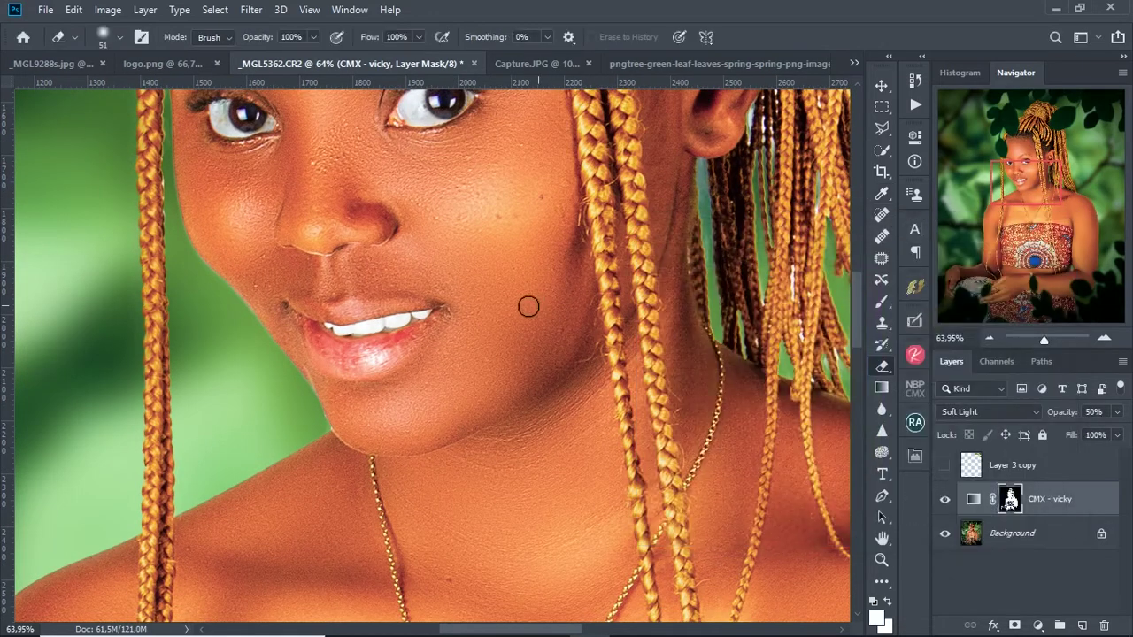
scroll(539, 304, "up", 3)
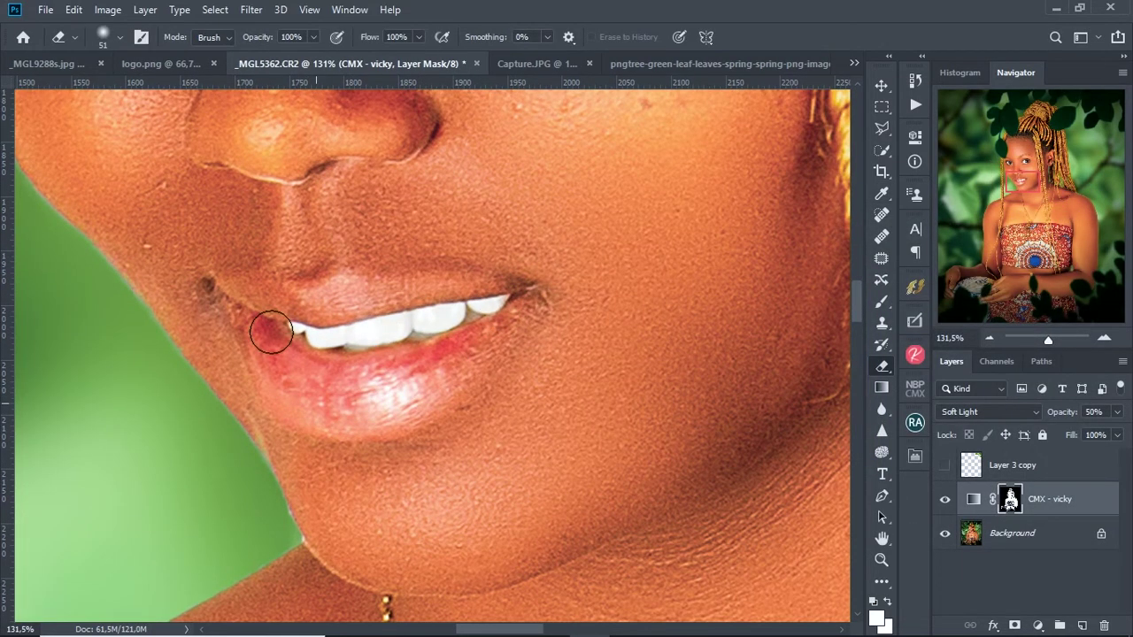
scroll(449, 304, "down", 8)
scroll(425, 318, "down", 4)
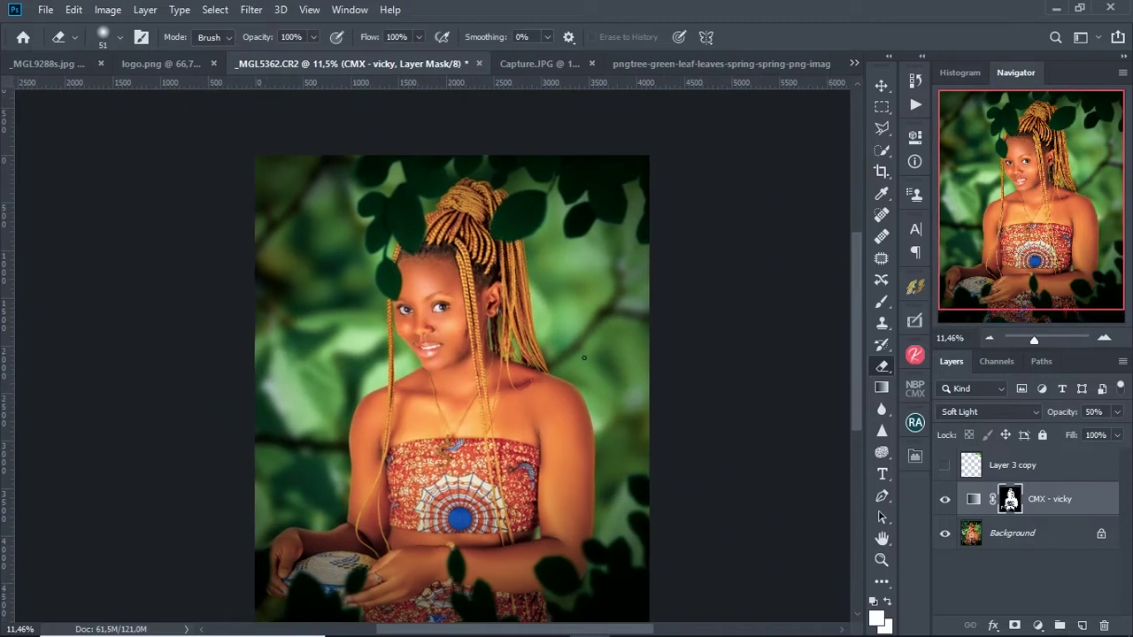
View the CMX - vicky mask alone, set the background colour to white #ffffff, and return to the image
left_click(1005, 501, "alt")
left_click(1011, 504, "alt")
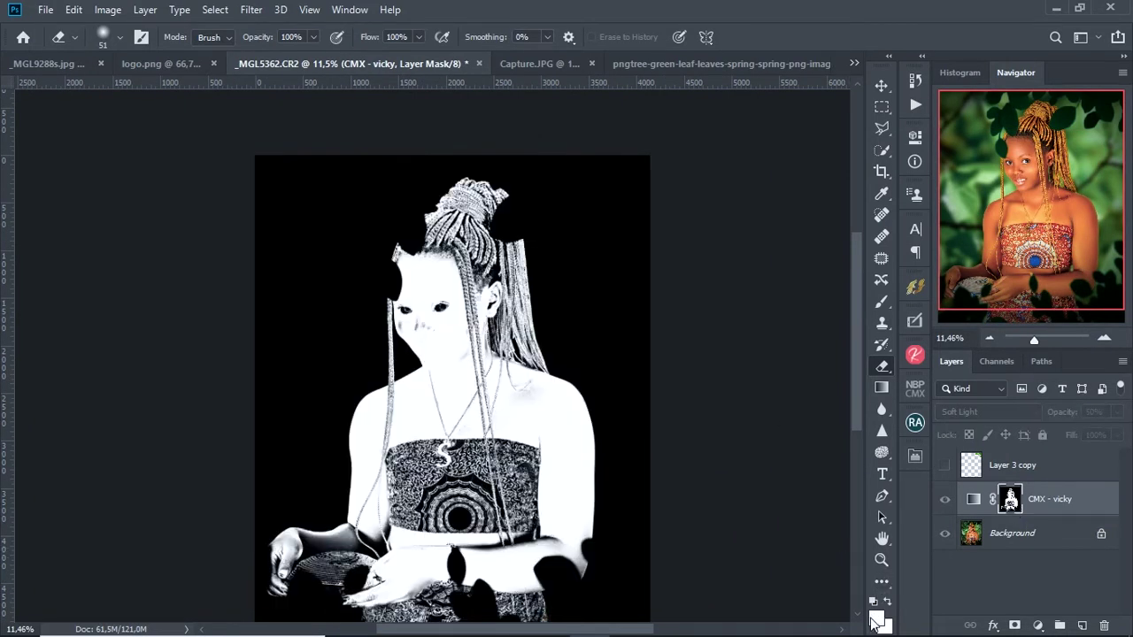
left_click(872, 622)
left_click(1009, 257)
left_click(884, 626)
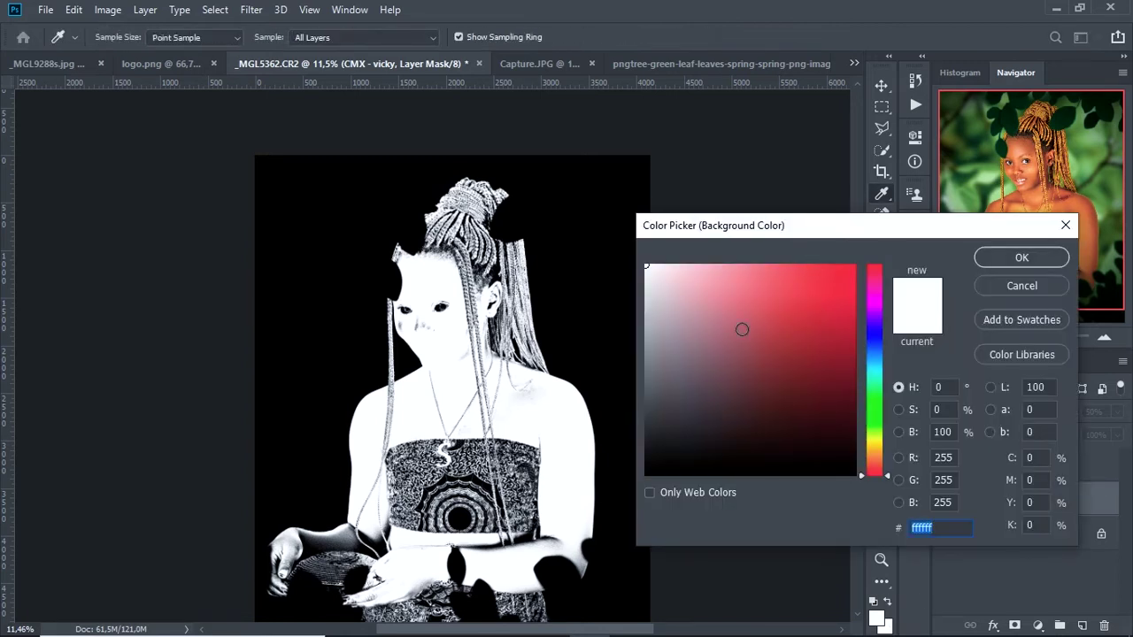
left_click(1021, 257)
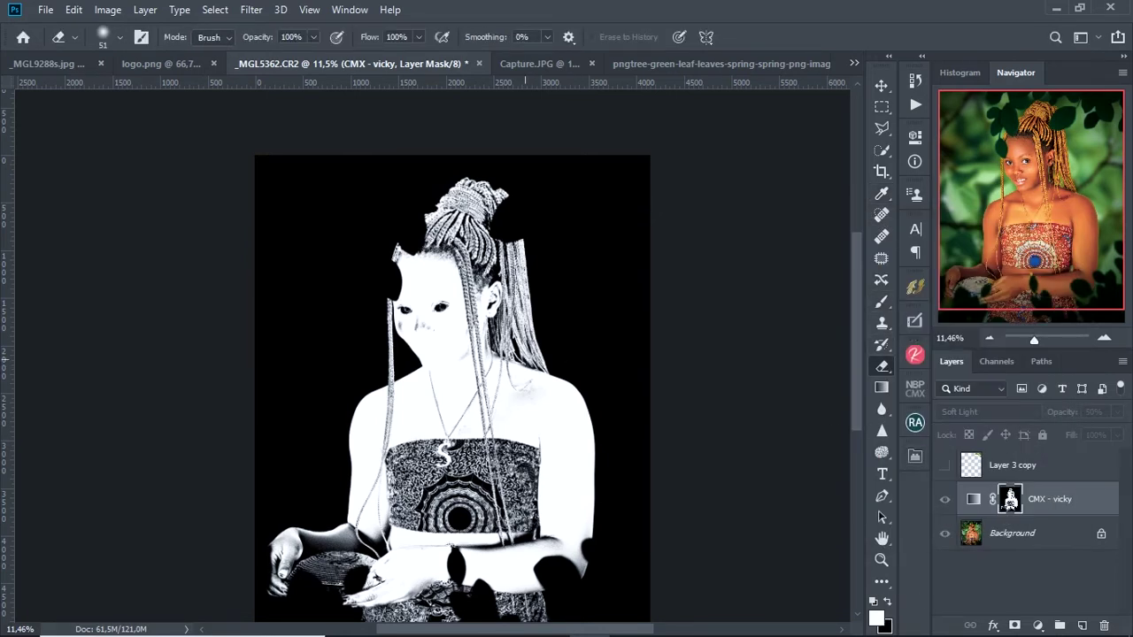
scroll(415, 350, "up", 5)
left_click(1010, 499, "alt")
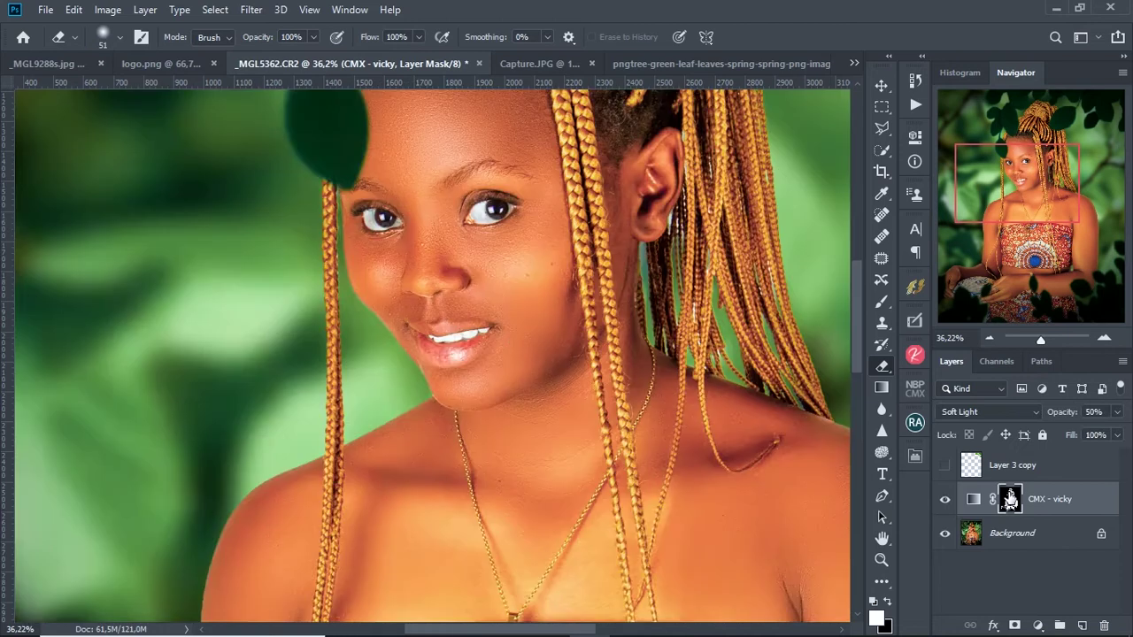
Swap to black over white painting colours and clean up the lip corners
scroll(455, 334, "up", 5)
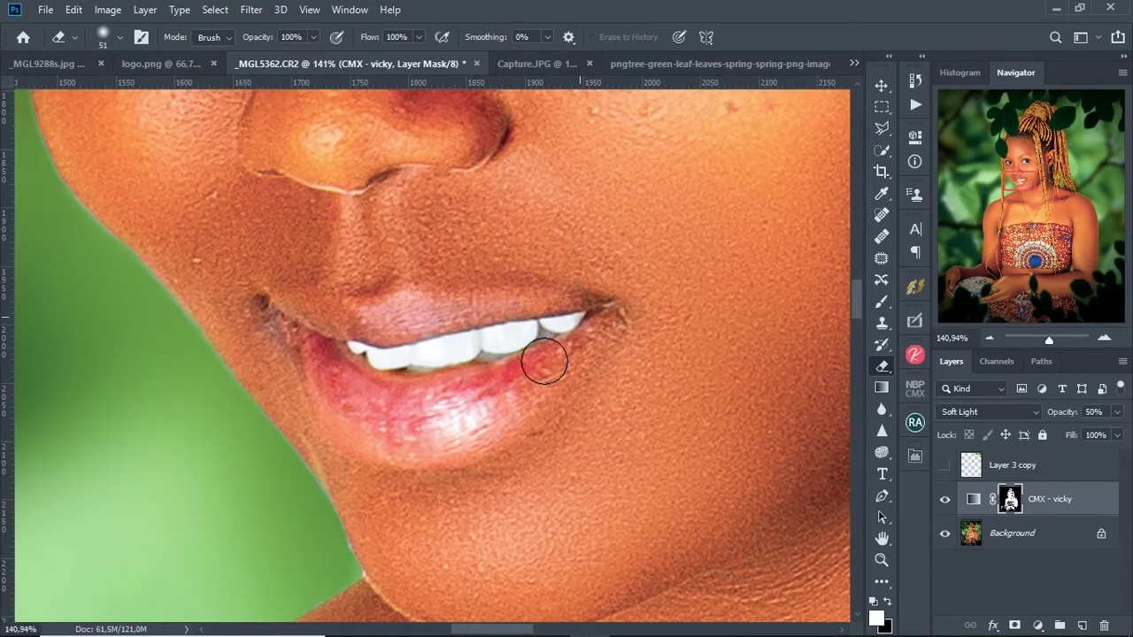
scroll(468, 349, "down", 1)
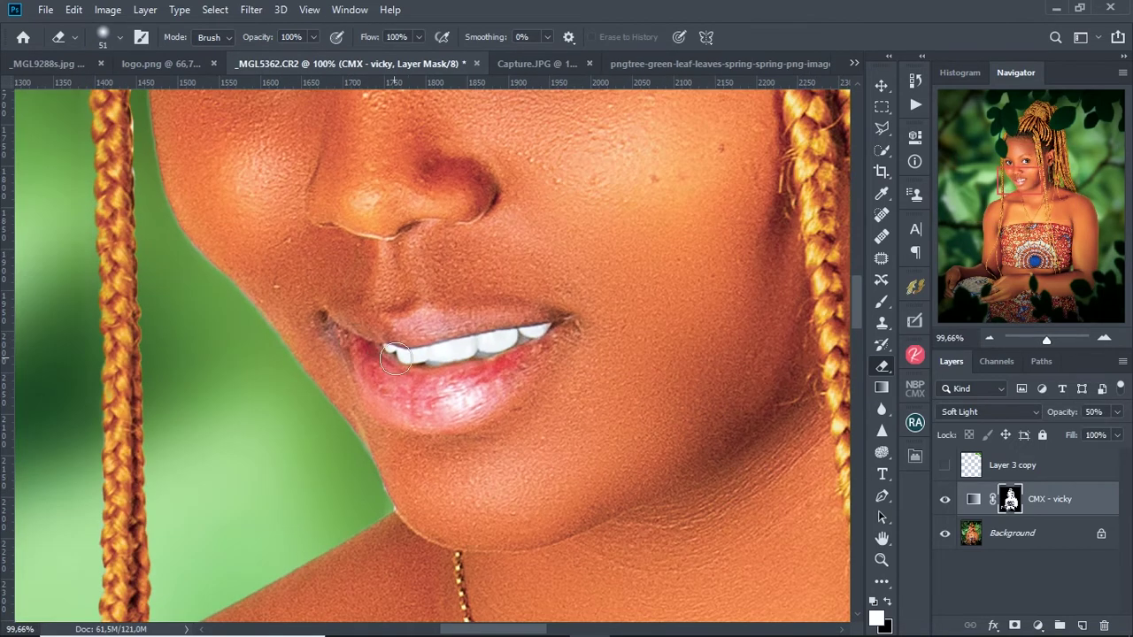
scroll(496, 353, "down", 1)
scroll(346, 381, "down", 1)
key("x")
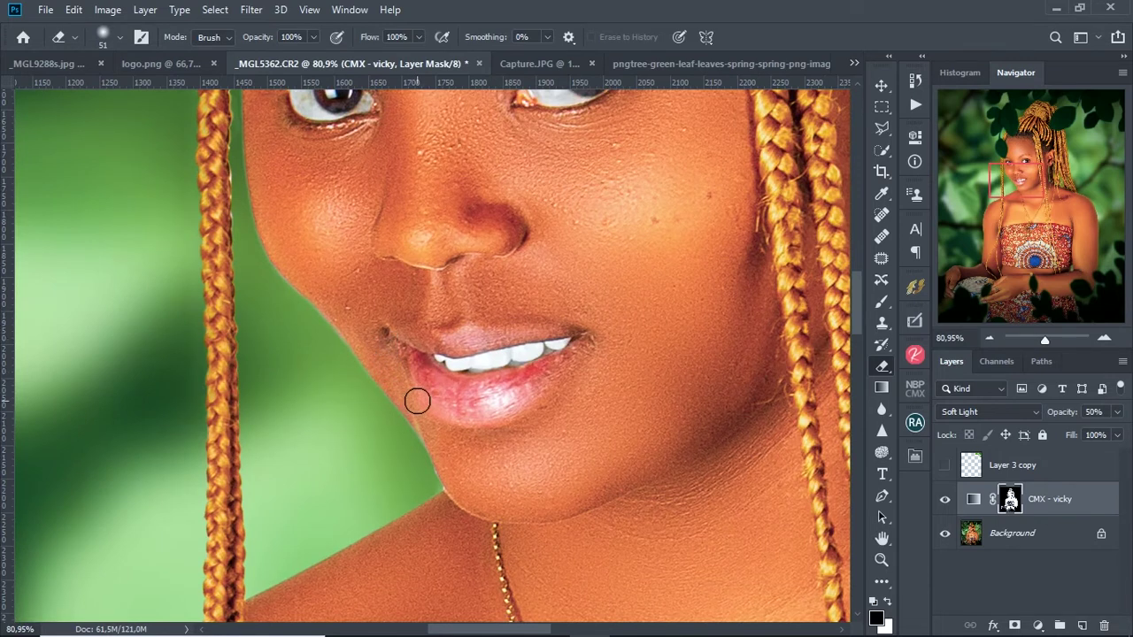
scroll(417, 401, "down", 7)
scroll(435, 321, "down", 5)
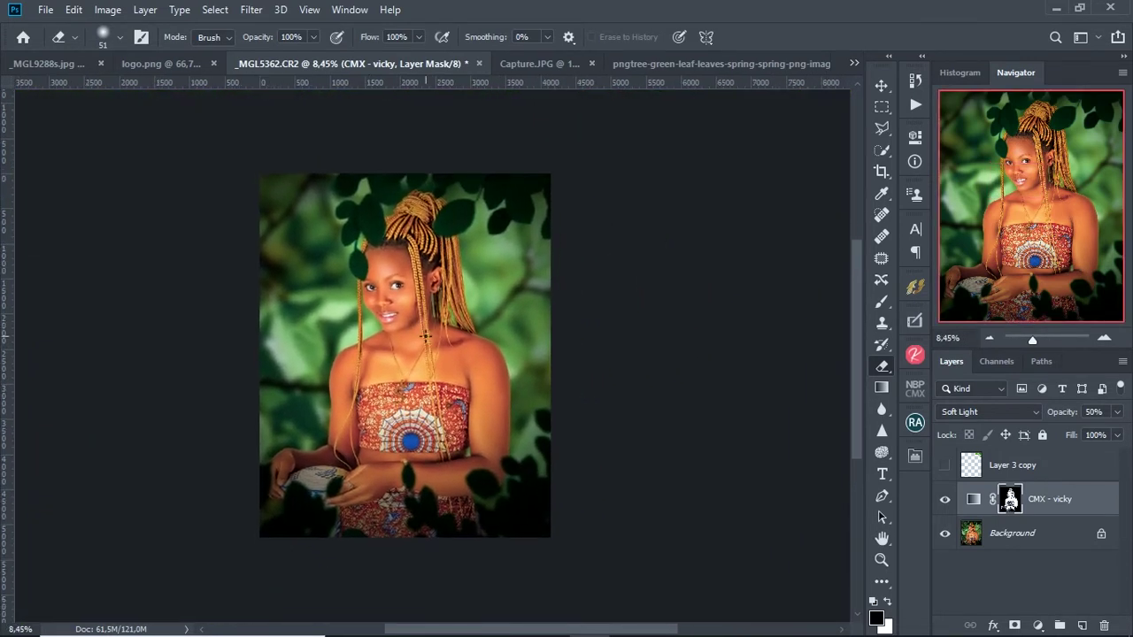
Apply Beauty Retouch's Magical Skin Tone to even out the portrait's skin colour
key("v")
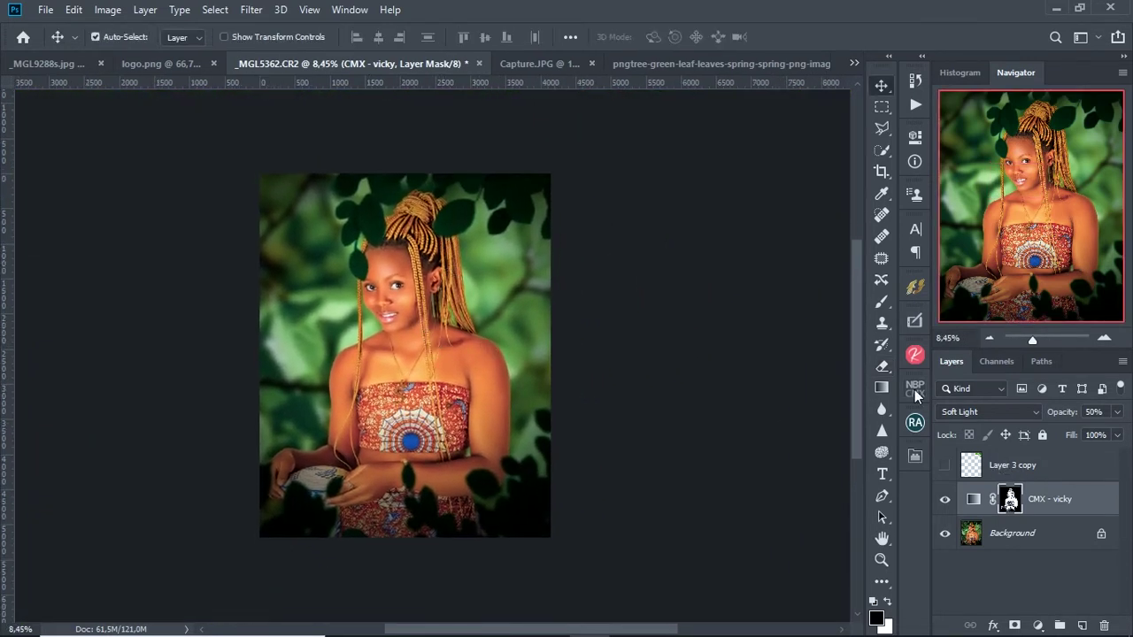
left_click(915, 422)
left_click(823, 390)
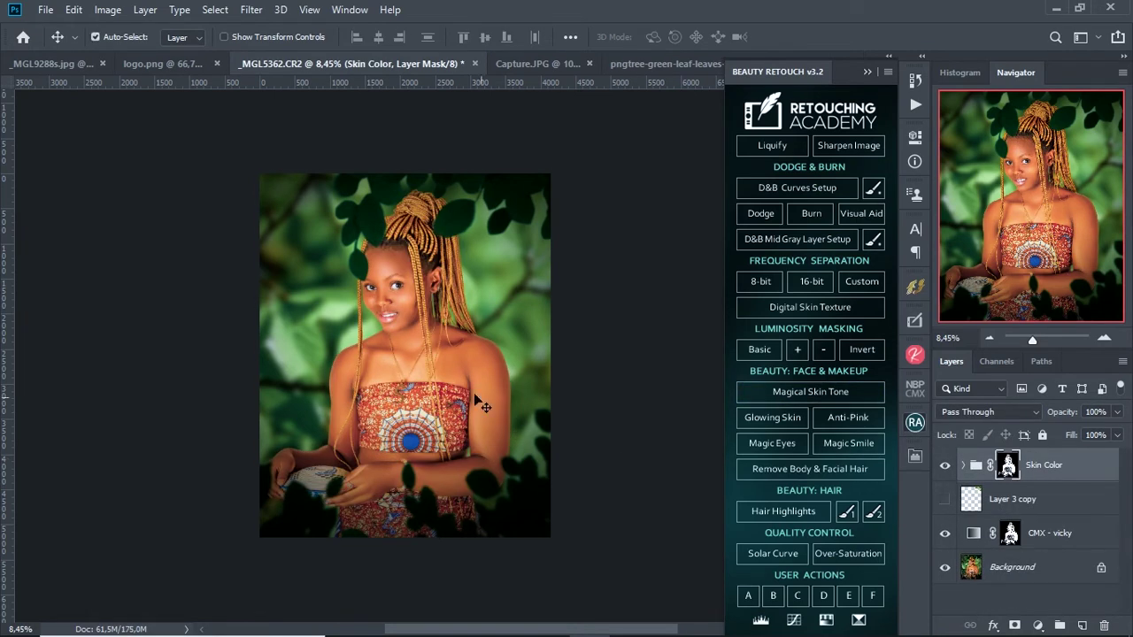
scroll(523, 398, "up", 3)
scroll(491, 385, "down", 3)
scroll(491, 385, "up", 1)
left_click(868, 71)
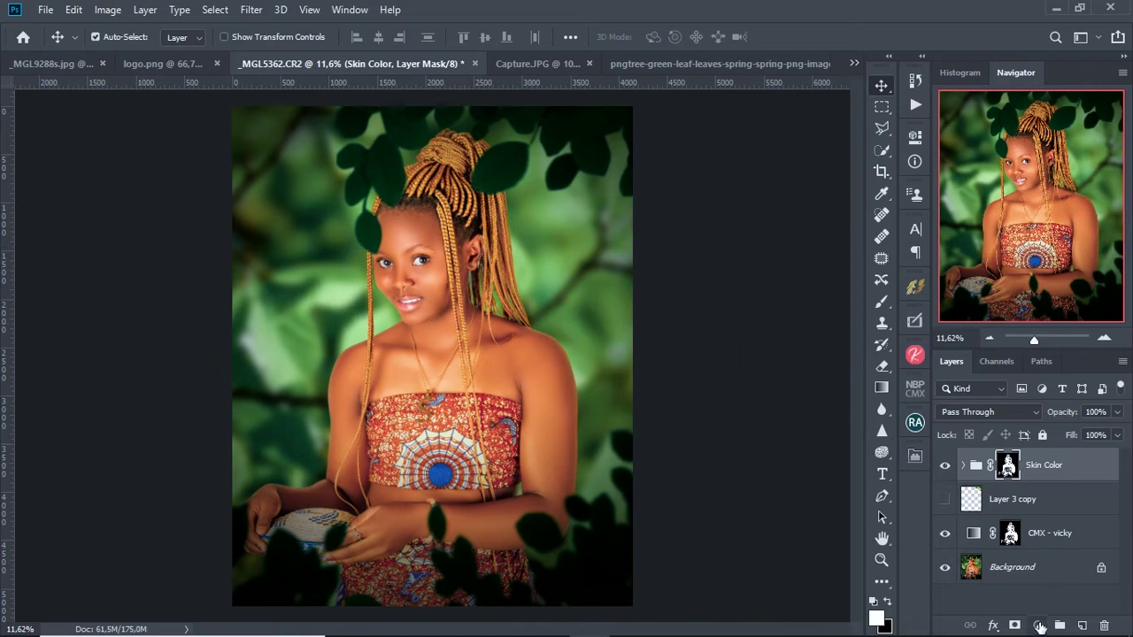
Add the Beauty Retouch Glowing Skin effect to the portrait
left_click(916, 423)
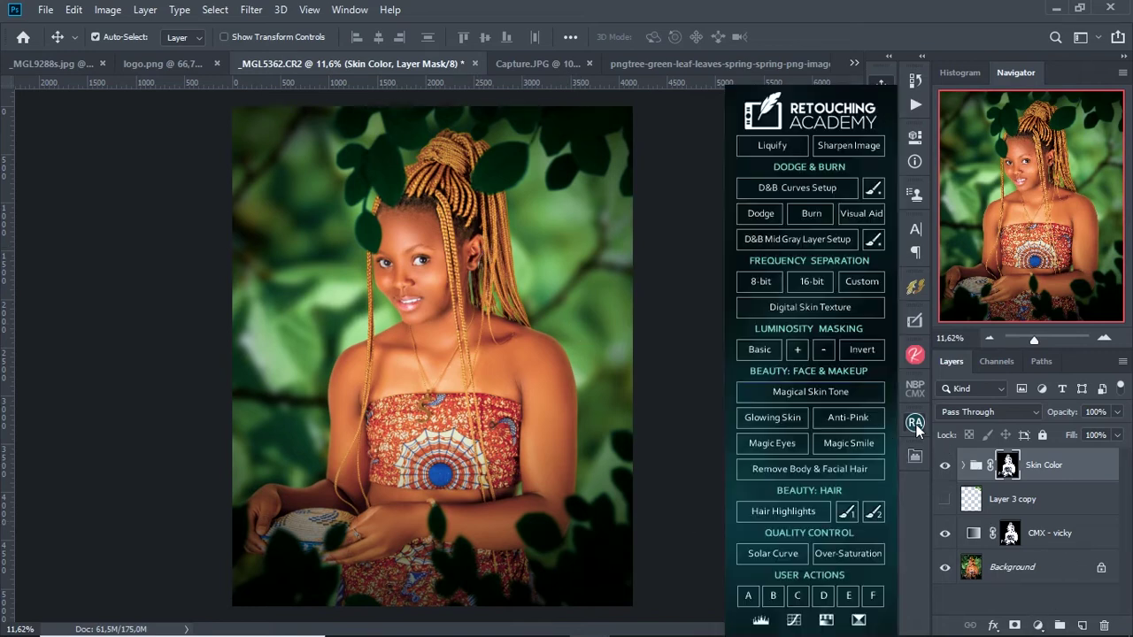
left_click(772, 417)
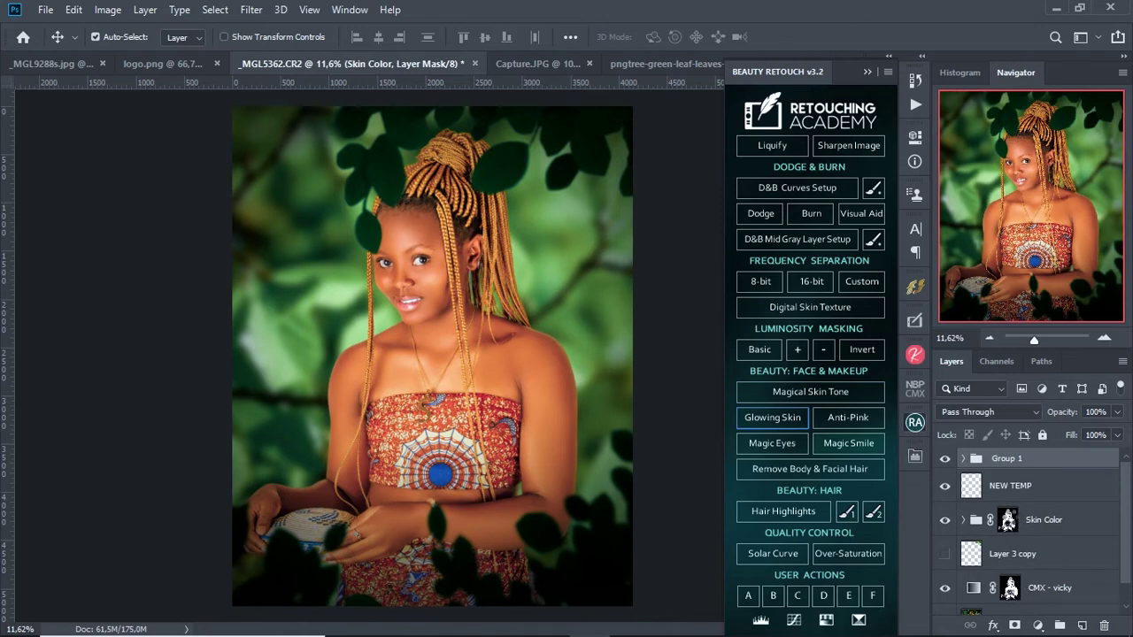
left_click(866, 72)
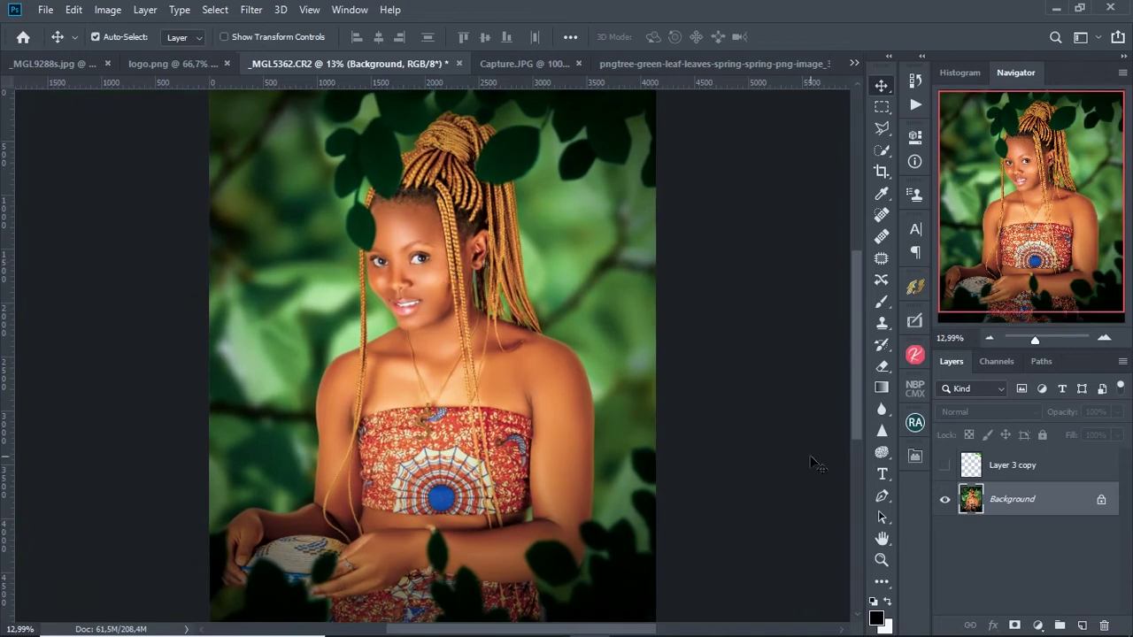
Add a Selective Color adjustment layer that tones down the reds (Cyan +20, Black +10)
left_click(1038, 625)
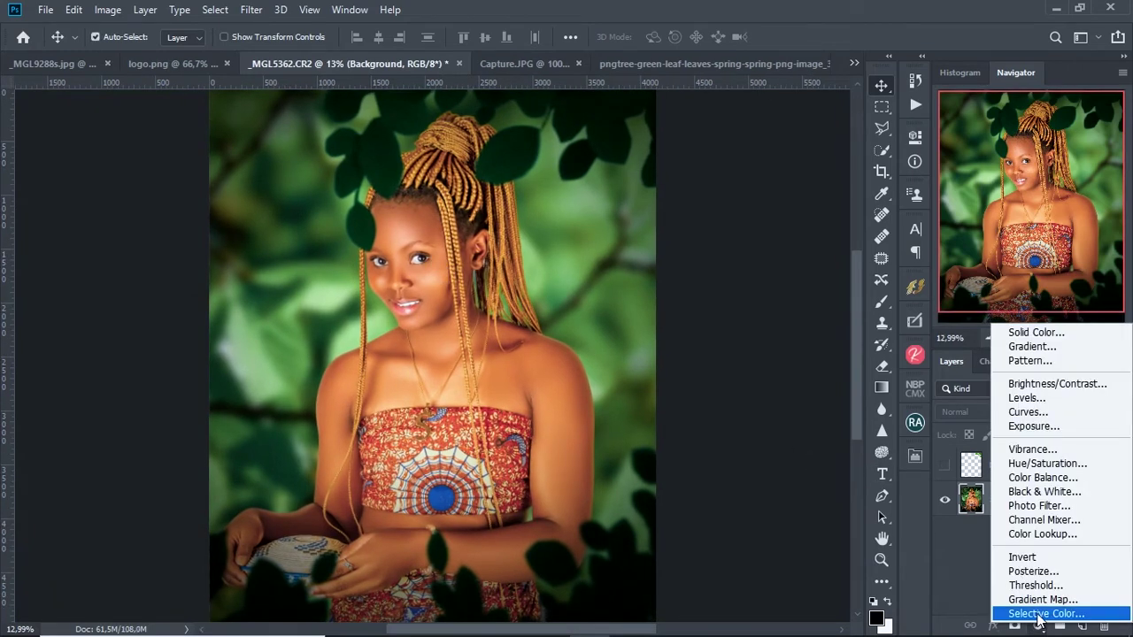
left_click(1037, 612)
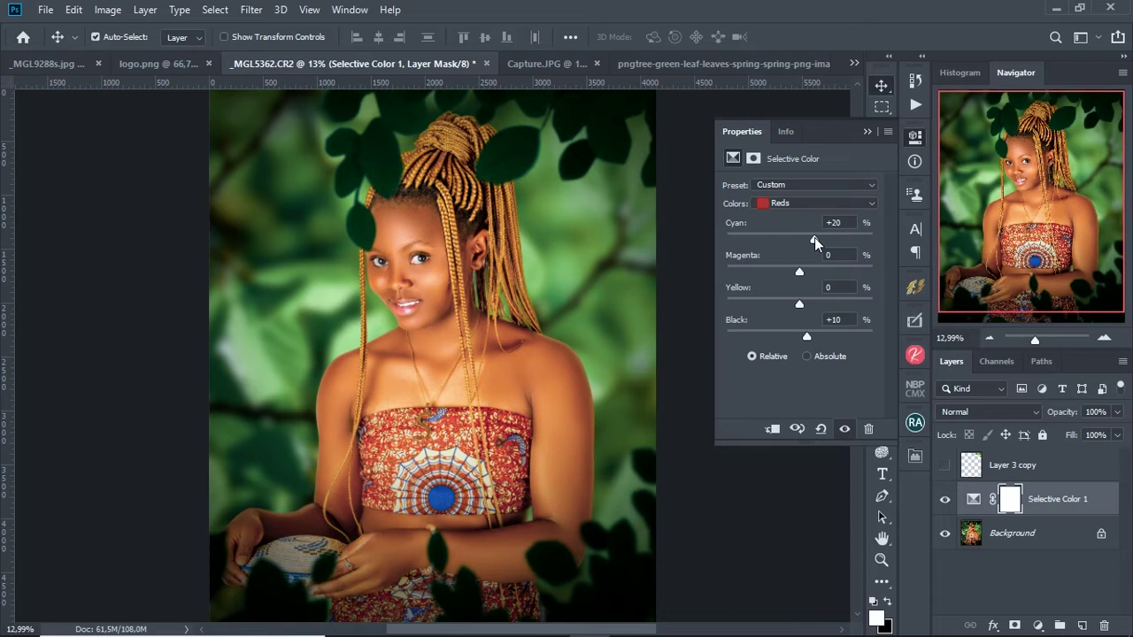
left_click(867, 131)
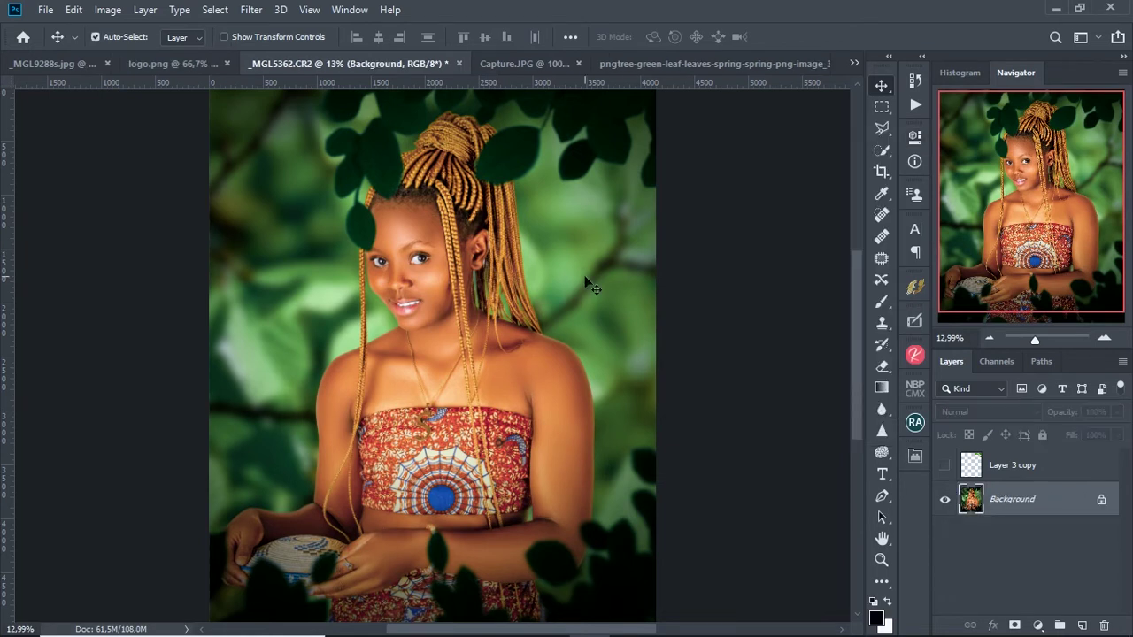
scroll(592, 288, "down", 3)
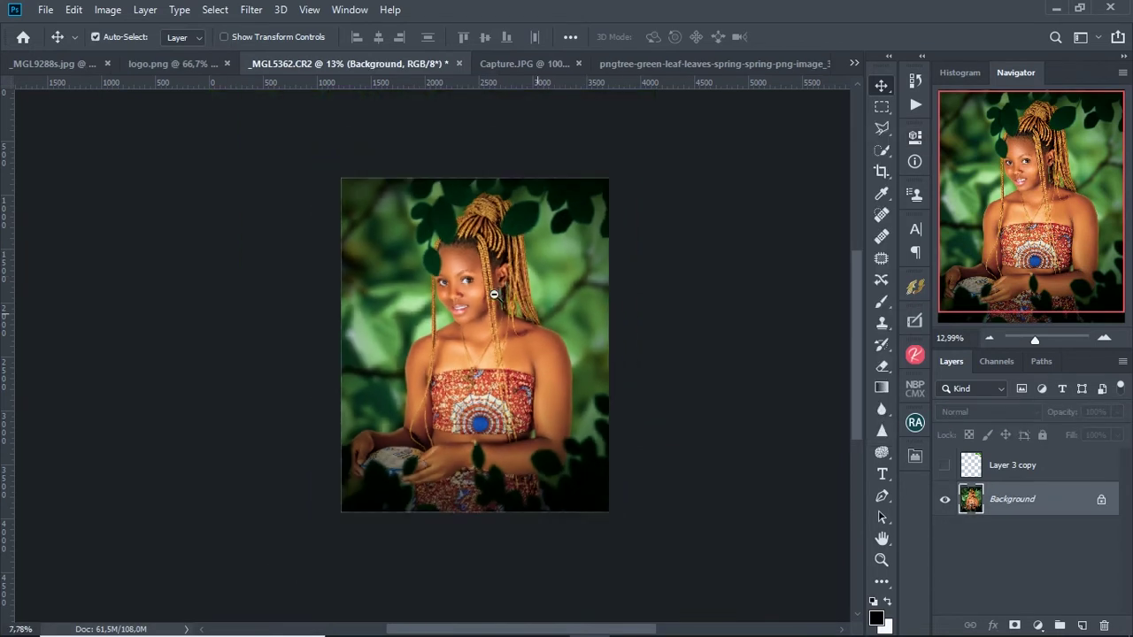
scroll(551, 298, "up", 2)
left_click(166, 62)
Bring the logo into the portrait, shrink it to about half size and invert it to white
left_click_drag(324, 257, 286, 368)
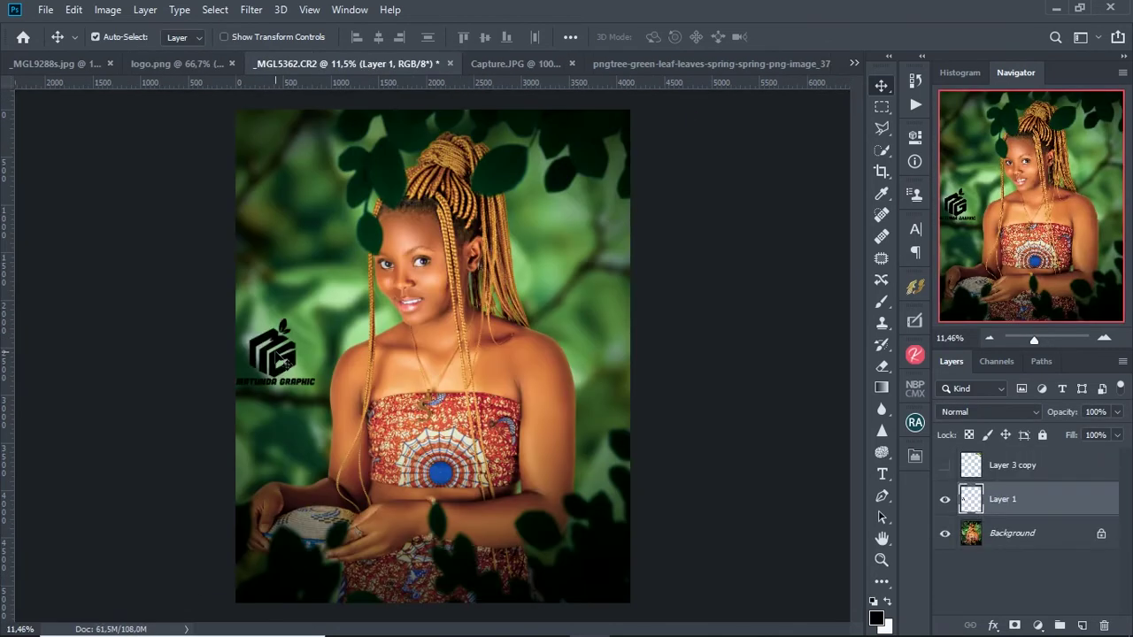
key("ctrl+t")
left_click_drag(235, 354, 268, 350)
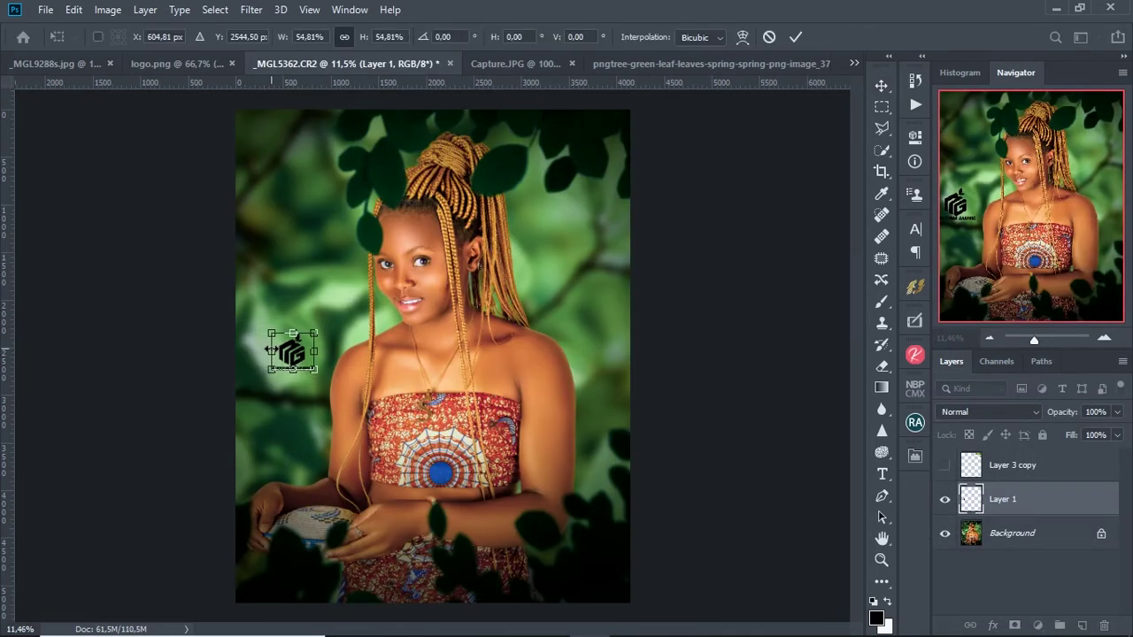
key("Return")
key("ctrl+i")
Move the white logo to the lower-left of the portrait and cancel the Save As dialog
left_click_drag(274, 354, 269, 436)
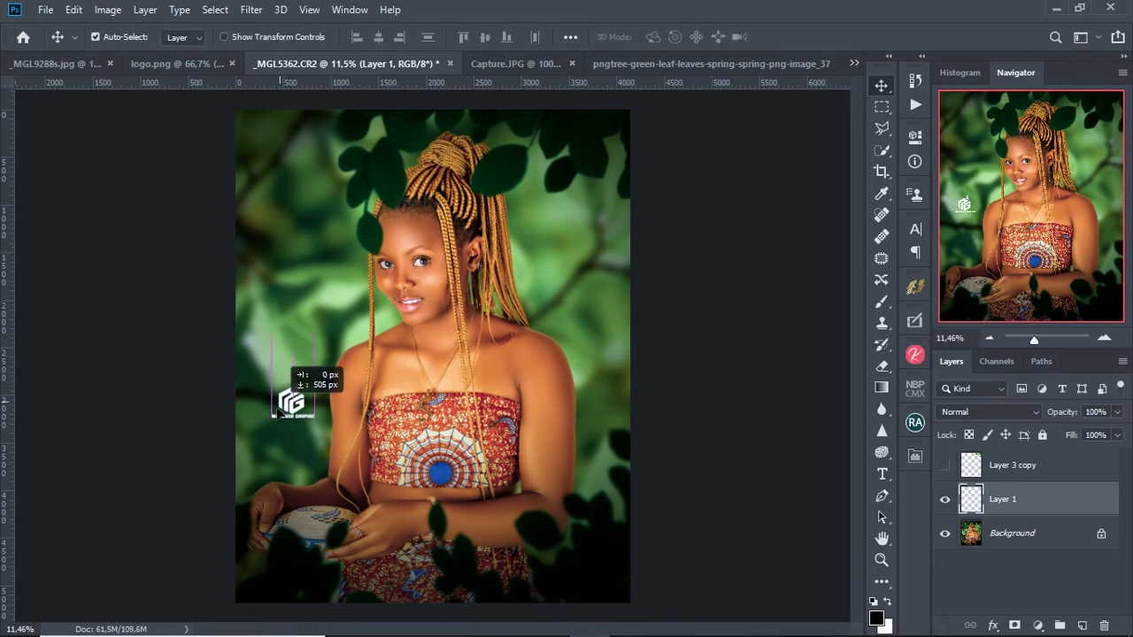
scroll(330, 472, "down", 2)
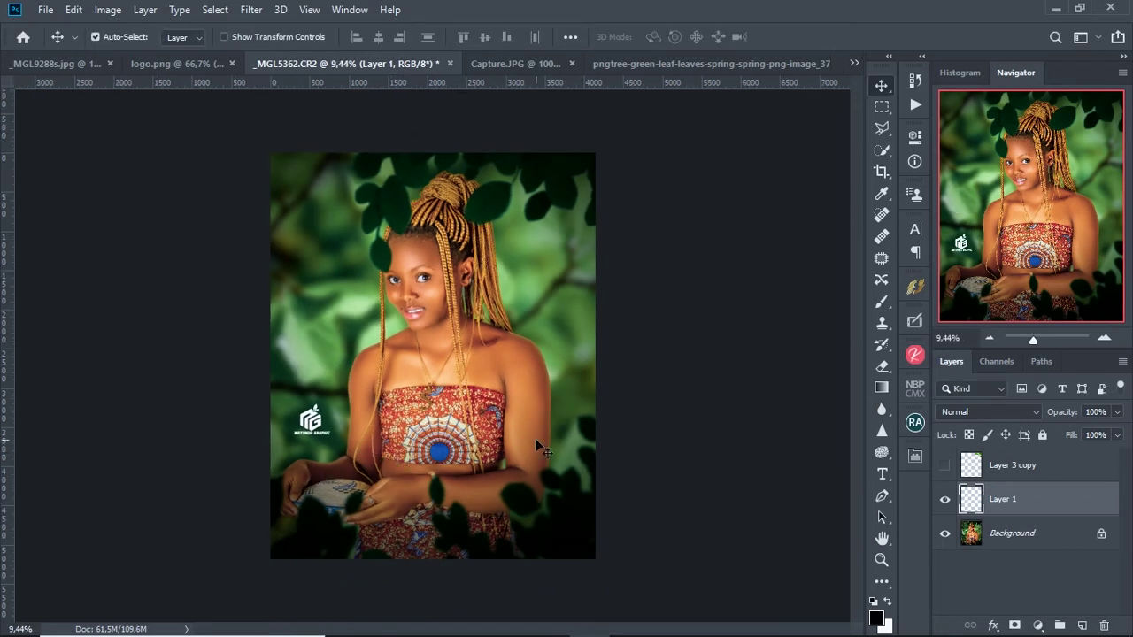
scroll(493, 278, "up", 3)
scroll(493, 278, "up", 2)
scroll(493, 278, "down", 3)
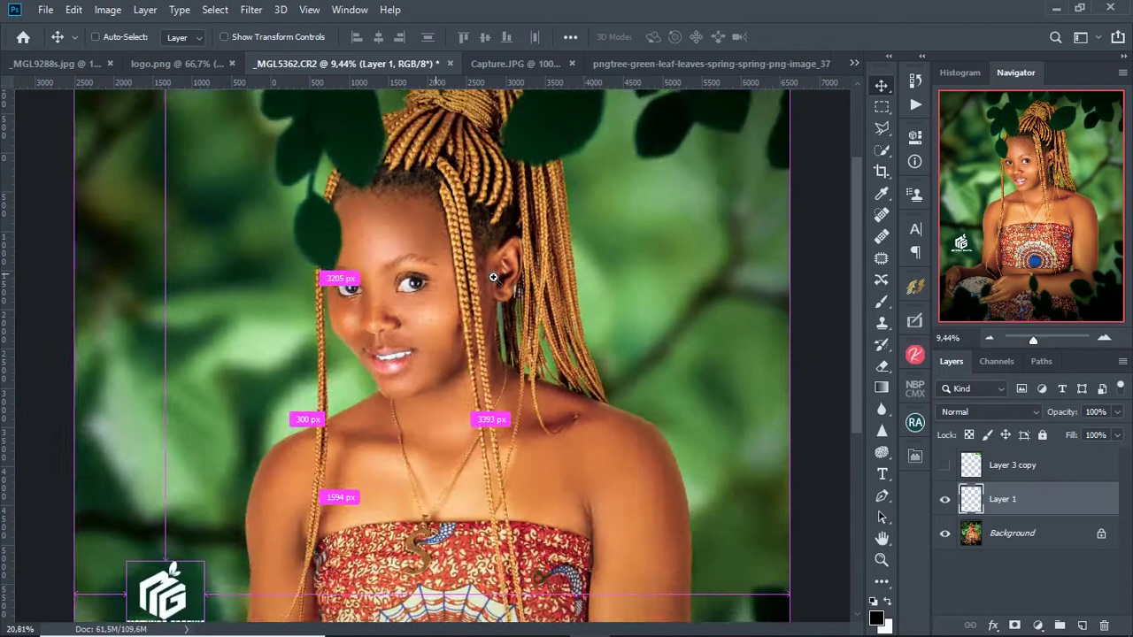
scroll(493, 278, "down", 3)
scroll(496, 338, "up", 1)
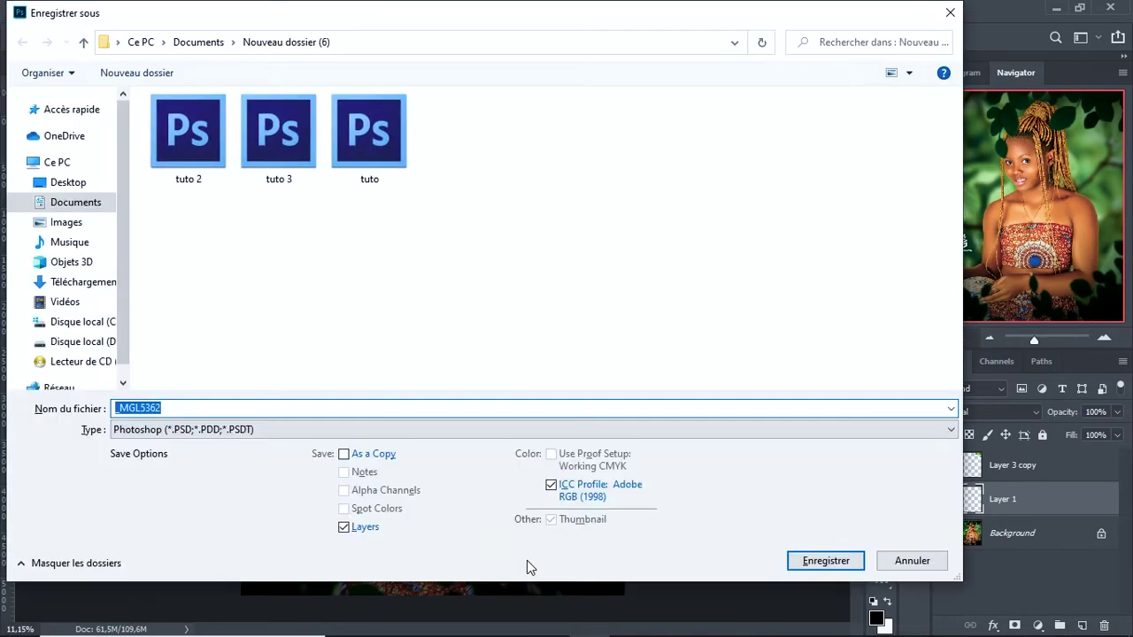
key("Return")
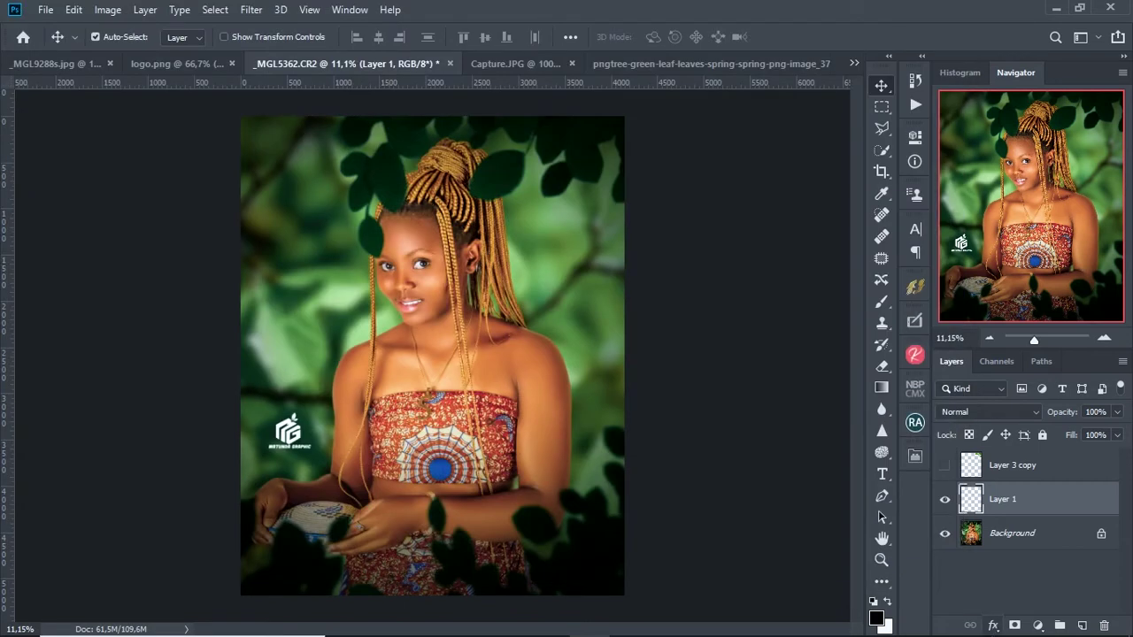
left_click(916, 458)
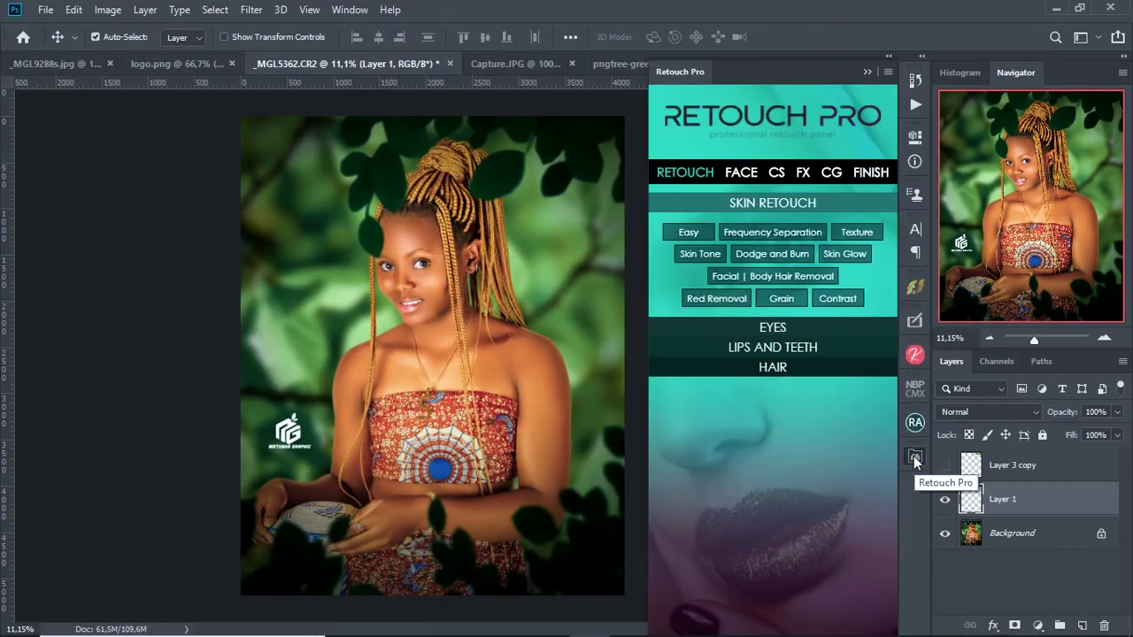
Add a Lipstick Color group from Retouch Pro's Lips and Teeth options with the Nude shade visible
left_click(747, 349)
left_click(731, 298)
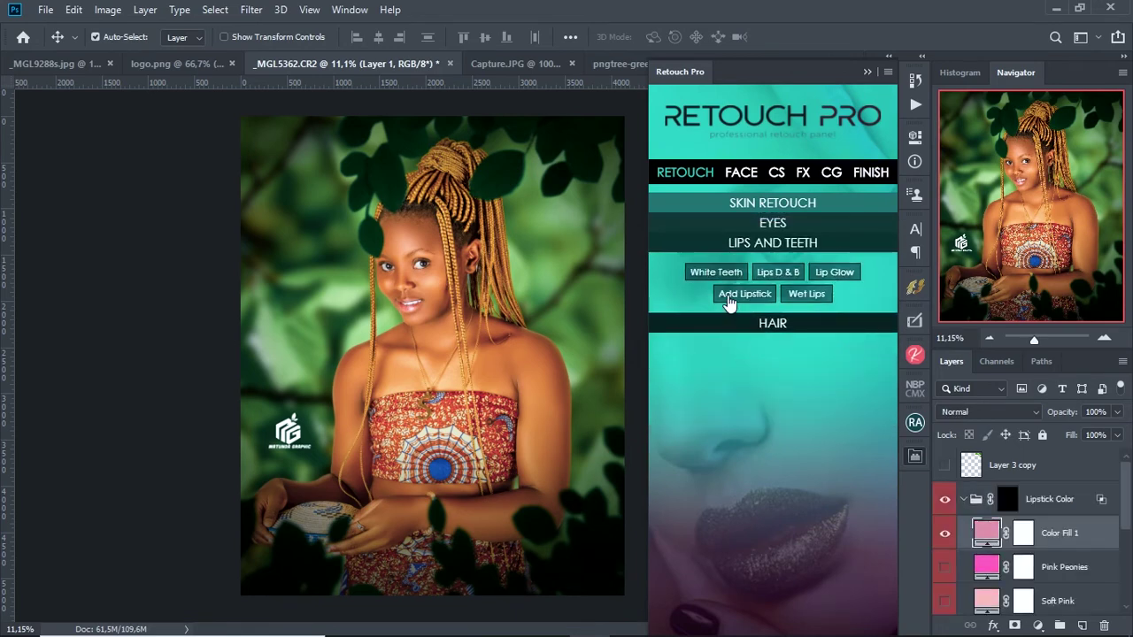
left_click(946, 534)
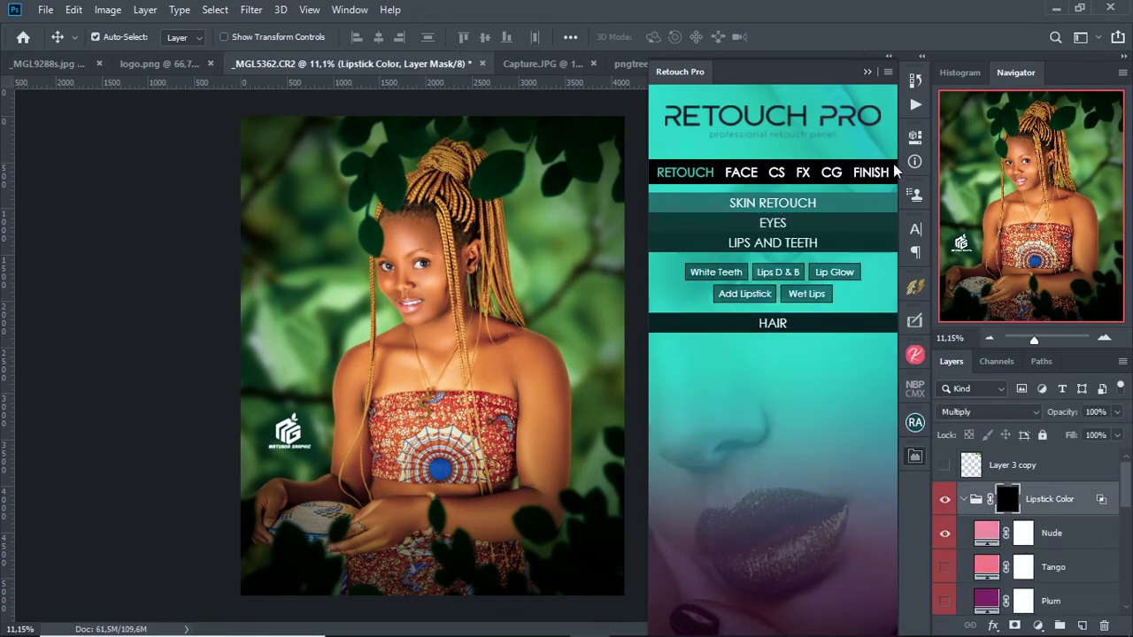
left_click(866, 73)
Paint the lipstick colour along the lower lip with a size 99 brush
scroll(384, 367, "up", 6)
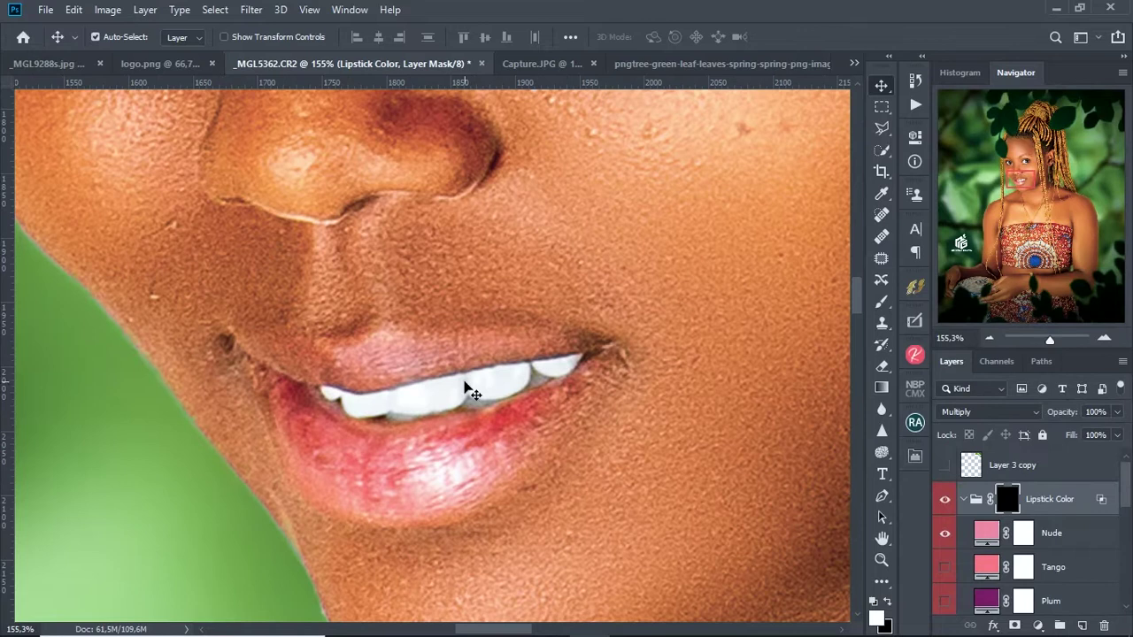
left_click(882, 301)
right_click(475, 426)
type("99")
left_click_drag(590, 409, 579, 408)
mouse_move(443, 455)
left_mouse_down()
mouse_move(361, 455)
mouse_move(277, 387)
mouse_move(437, 466)
mouse_move(301, 412)
mouse_move(322, 470)
mouse_move(458, 470)
mouse_move(540, 410)
mouse_move(420, 493)
left_mouse_up()
With a smaller brush, paint the colour across the upper lip, inner lower lip and both corners
right_click(404, 387, "alt")
mouse_move(414, 348)
left_mouse_down()
mouse_move(393, 367)
mouse_move(374, 346)
mouse_move(253, 342)
mouse_move(282, 407)
mouse_move(430, 354)
mouse_move(531, 347)
mouse_move(452, 361)
left_mouse_up()
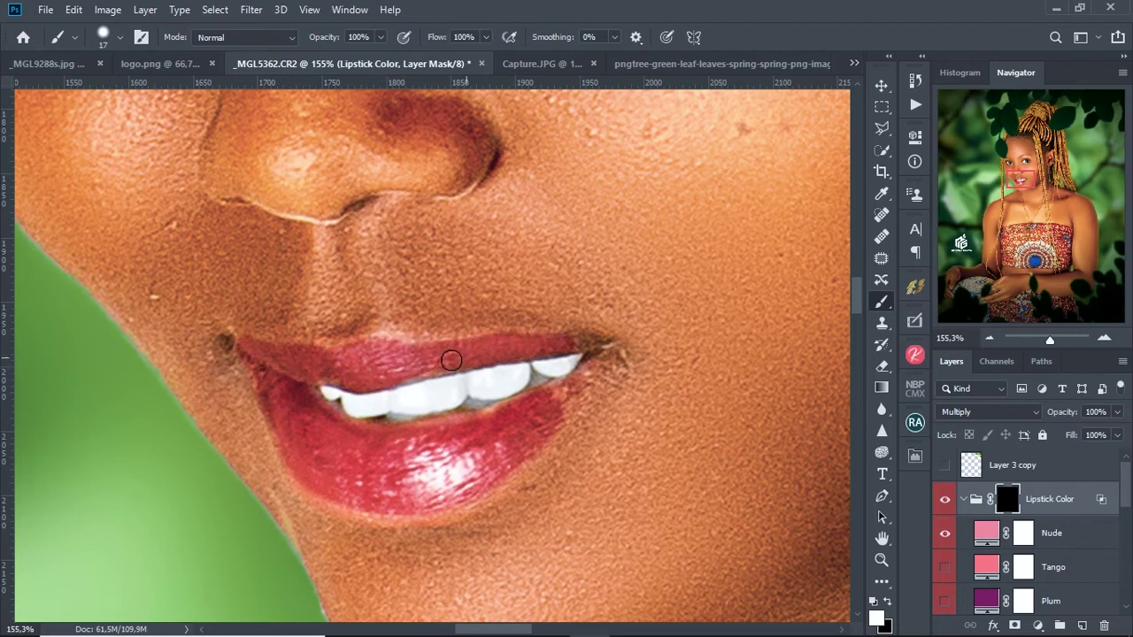
mouse_move(548, 341)
left_mouse_down()
mouse_move(345, 356)
mouse_move(243, 348)
left_mouse_up()
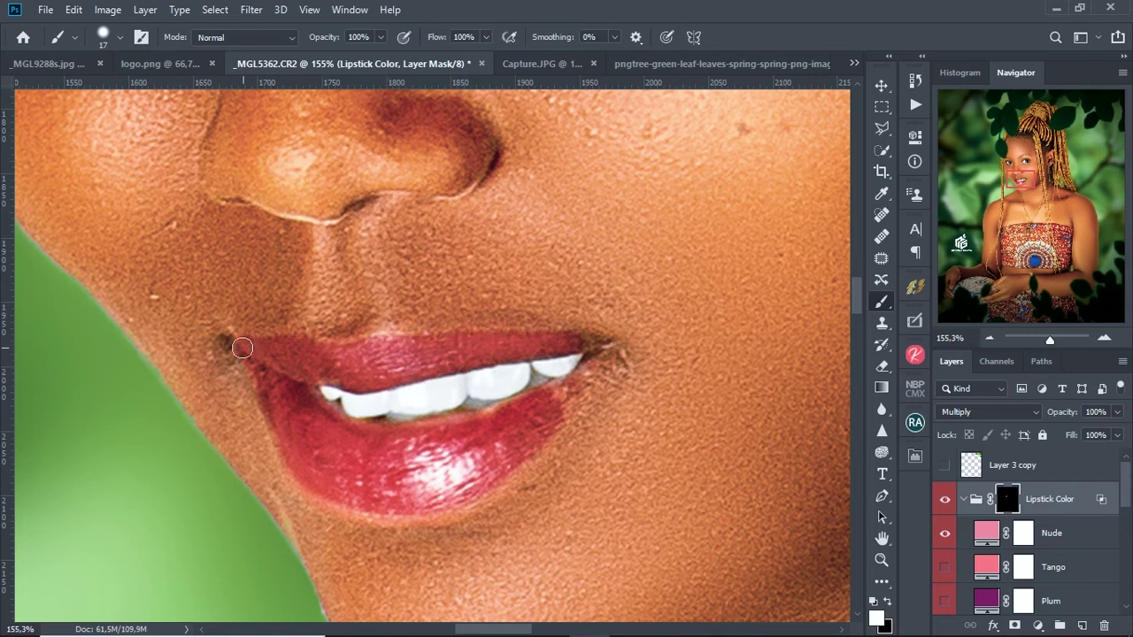
left_click_drag(509, 426, 511, 311)
mouse_move(478, 228)
left_mouse_down()
mouse_move(524, 184)
mouse_move(473, 257)
mouse_move(364, 329)
left_mouse_up()
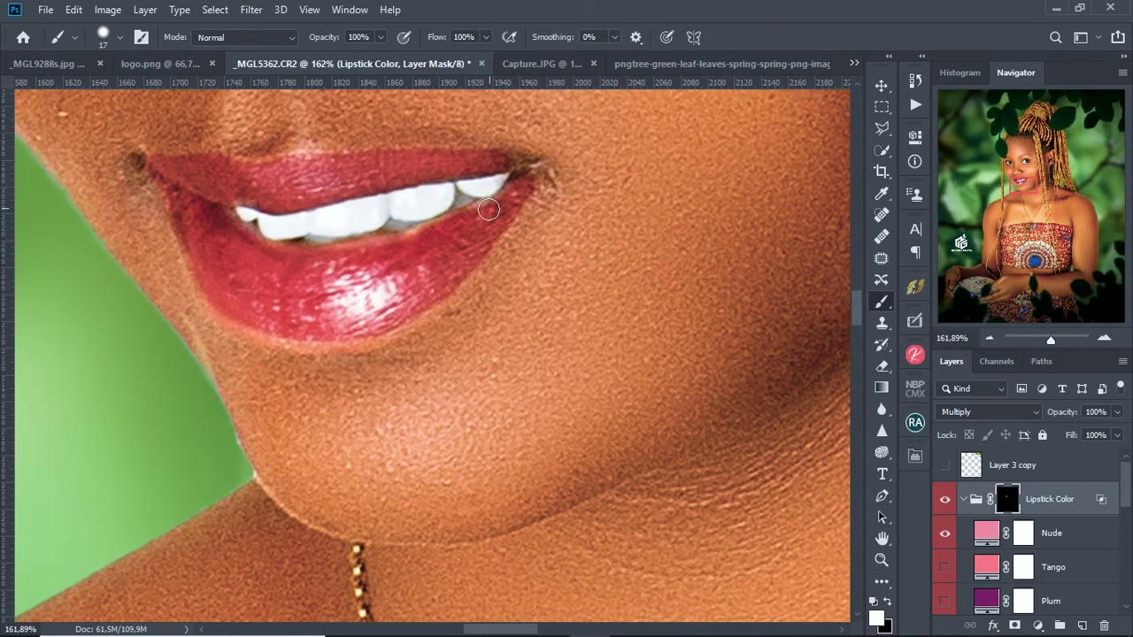
left_click_drag(478, 217, 271, 255)
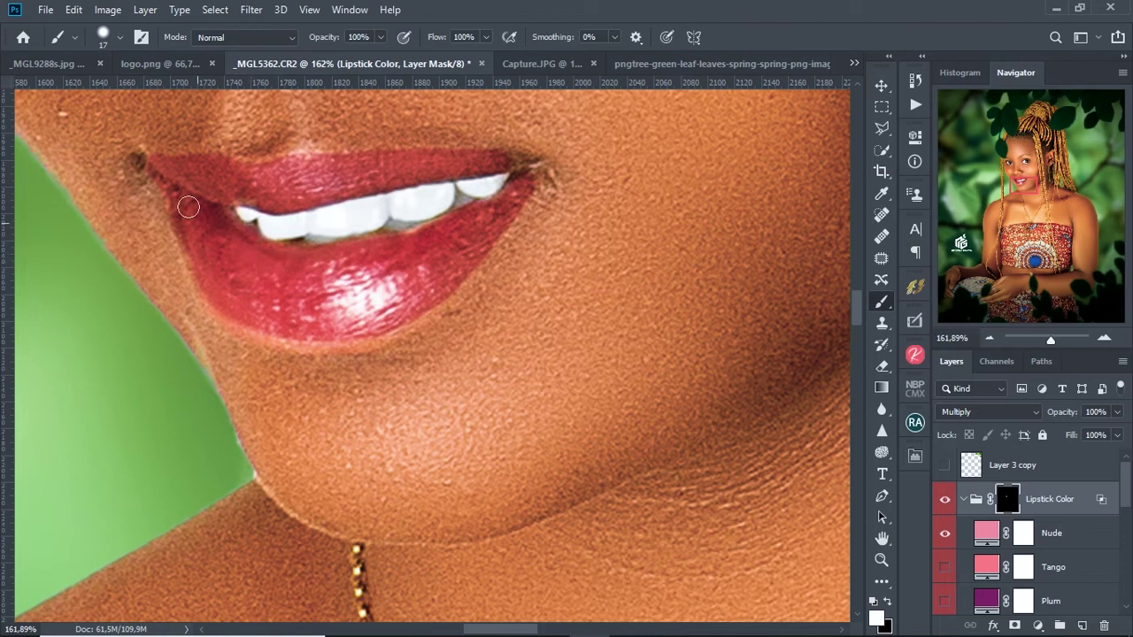
left_click_drag(184, 220, 257, 314)
left_click_drag(512, 163, 501, 166)
left_click(990, 540)
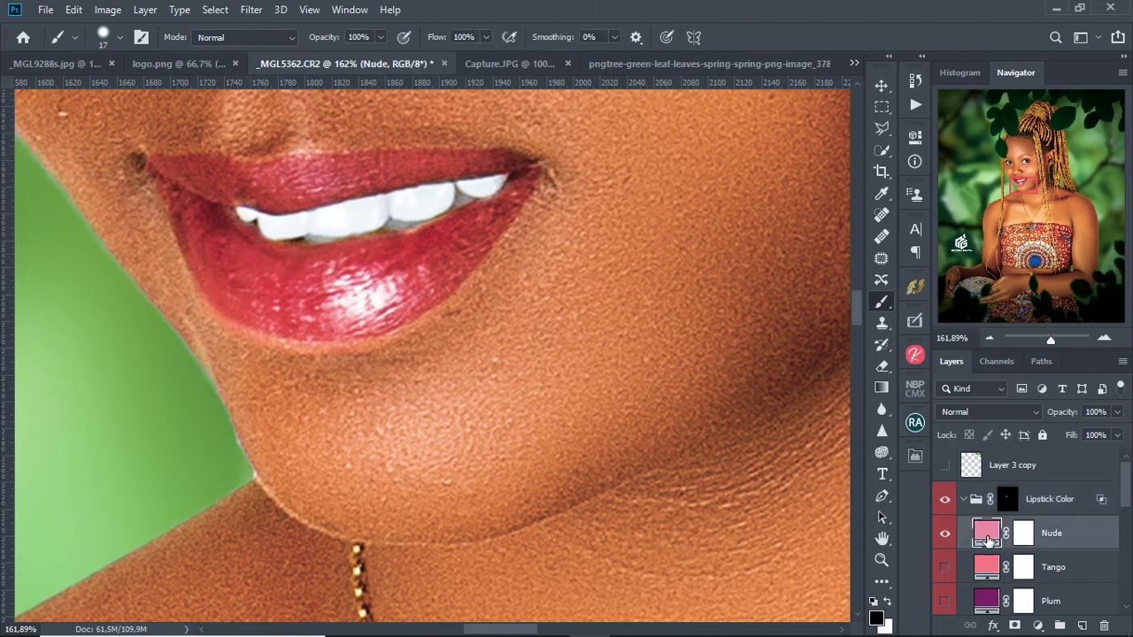
Hide the Nude and Tango shades and turn on the Preppy Red lipstick shade
left_click(945, 533)
left_click(945, 567)
key("ctrl+0")
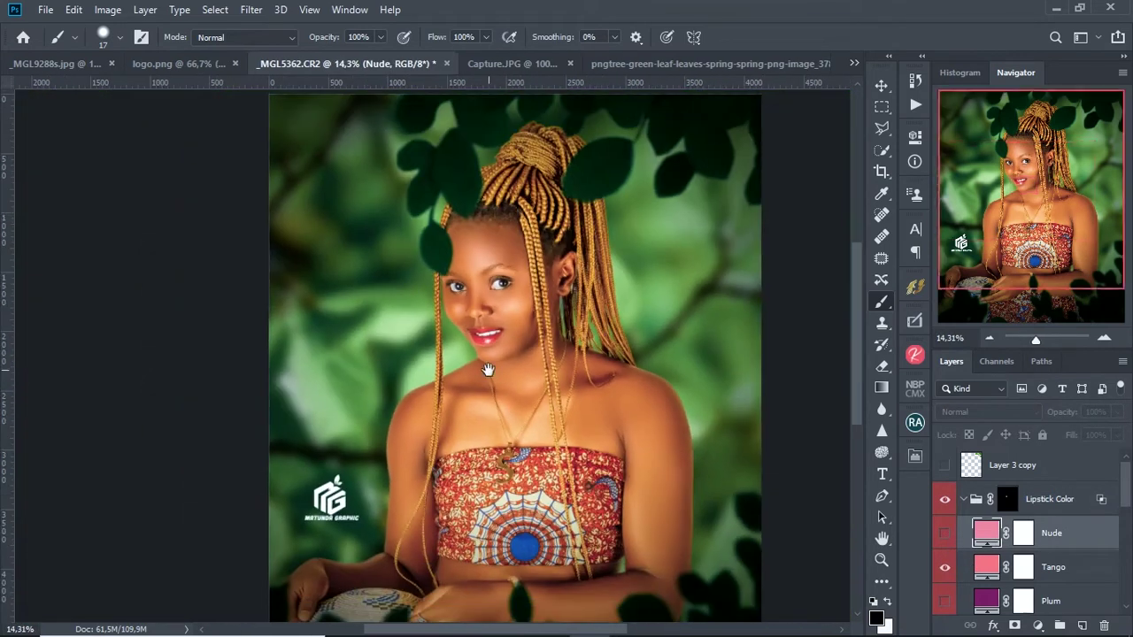
left_click(944, 567)
key("ctrl+minus")
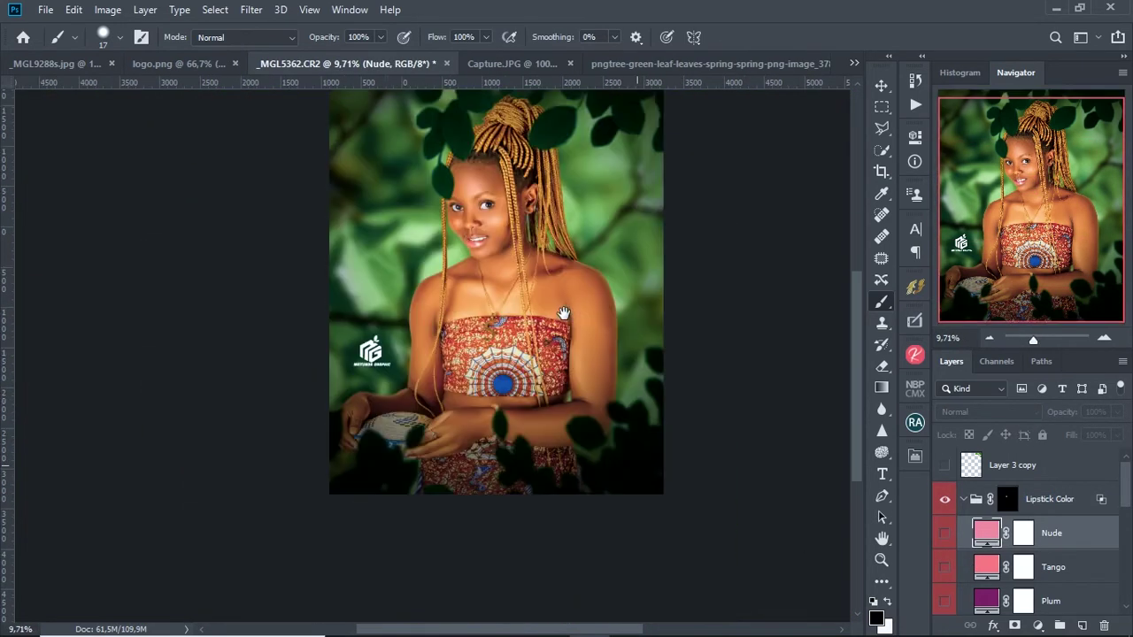
left_click_drag(1127, 478, 1129, 547)
left_click(945, 589)
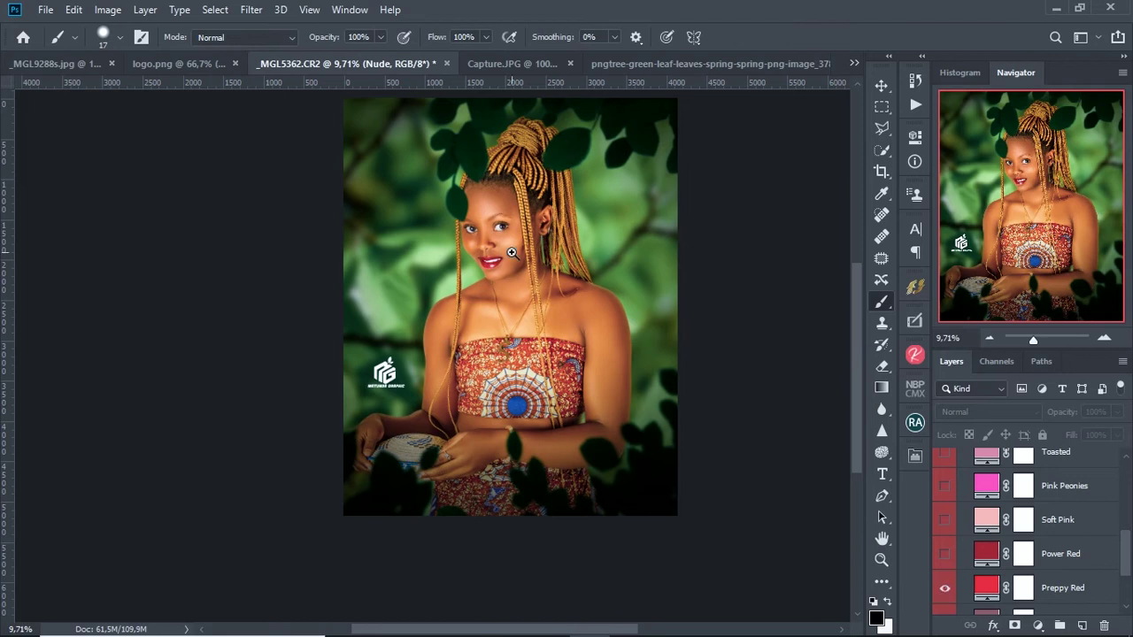
scroll(512, 254, "up", 5)
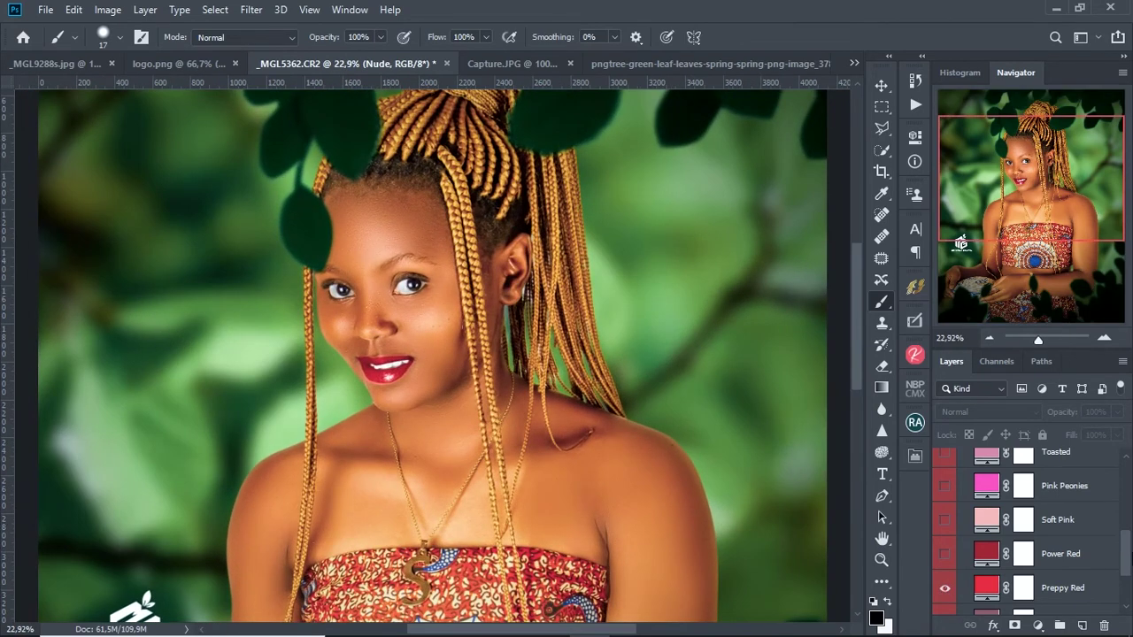
left_click_drag(1125, 550, 1126, 478)
Lower the Lipstick Color group's opacity to about 48%
left_click(1062, 499)
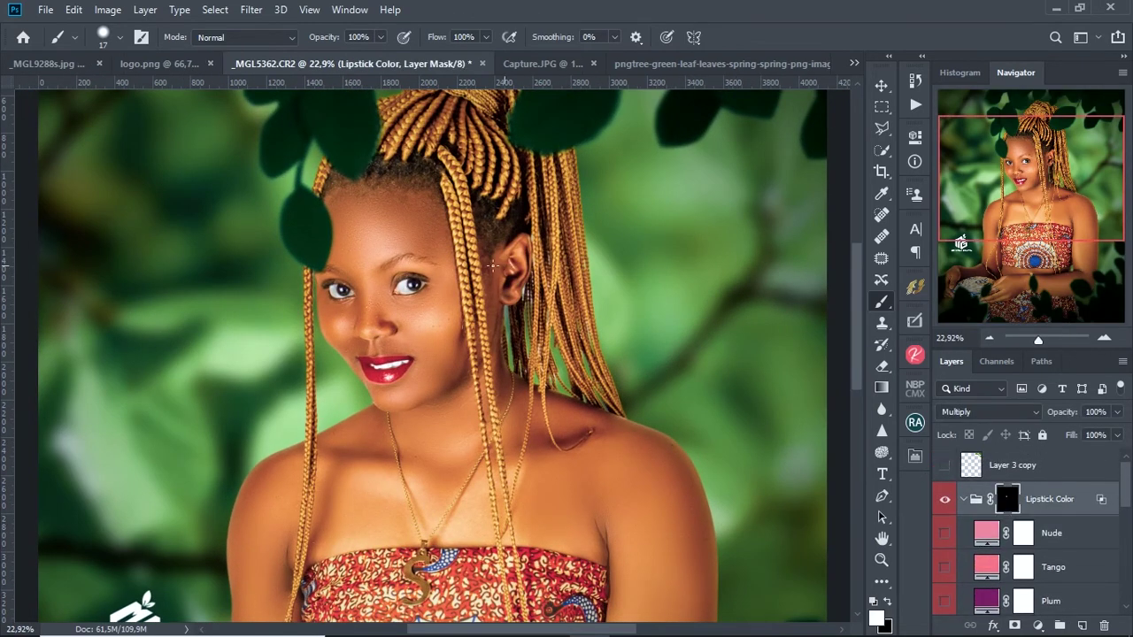
left_click(1117, 412)
left_click_drag(1122, 431, 1089, 434)
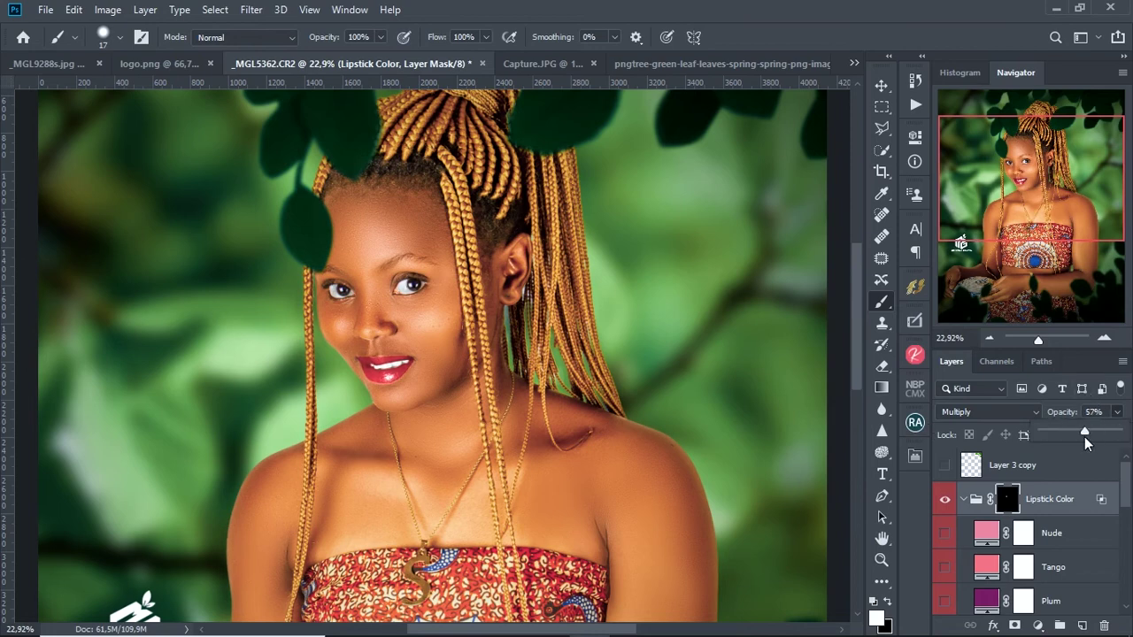
scroll(475, 307, "up", 5)
scroll(475, 307, "down", 5)
scroll(499, 309, "up", 6)
scroll(498, 309, "down", 1)
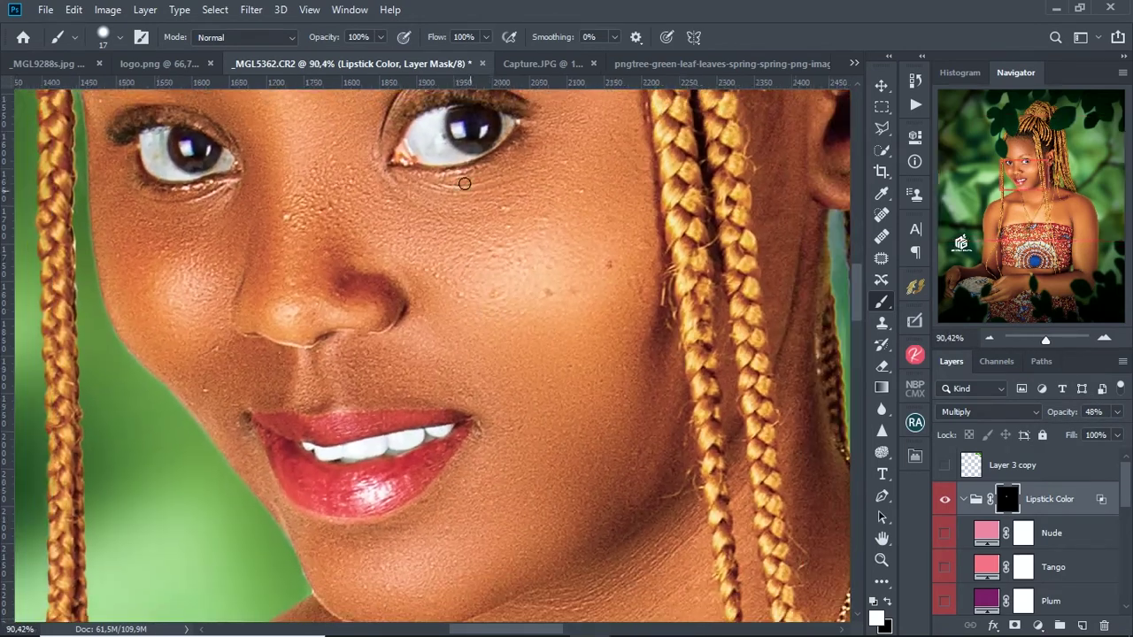
Apply a Gaussian Blur of about 3 pixels to the Lipstick Color mask
left_click(251, 9)
mouse_move(540, 274)
left_click(509, 258)
left_click_drag(860, 434, 825, 433)
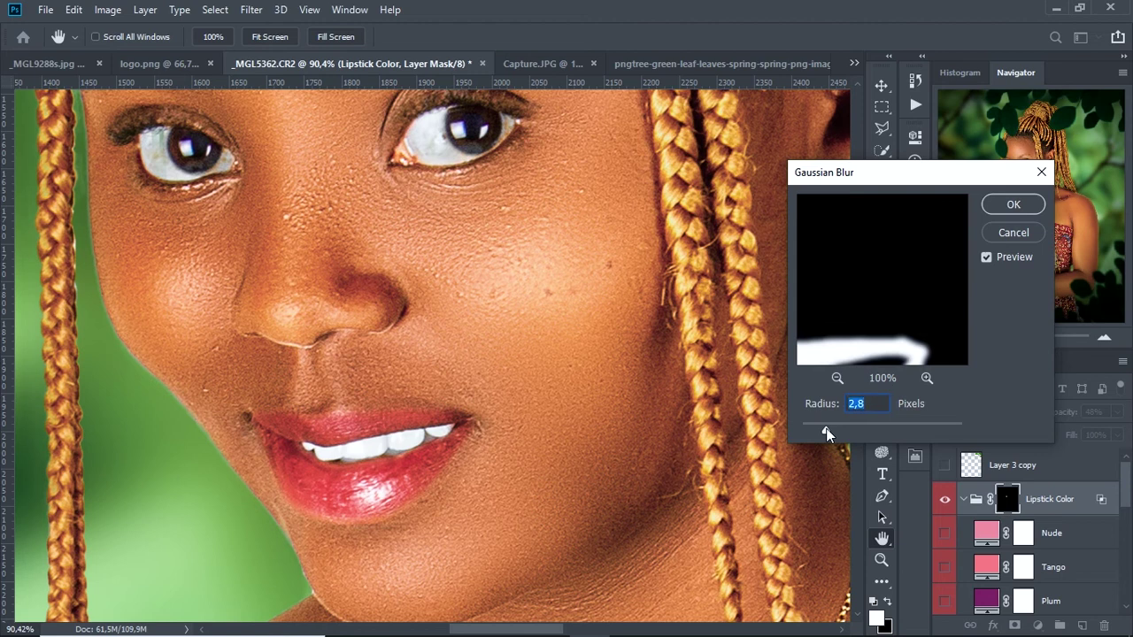
left_click_drag(823, 427, 830, 426)
left_click(1012, 202)
scroll(567, 387, "down", 5)
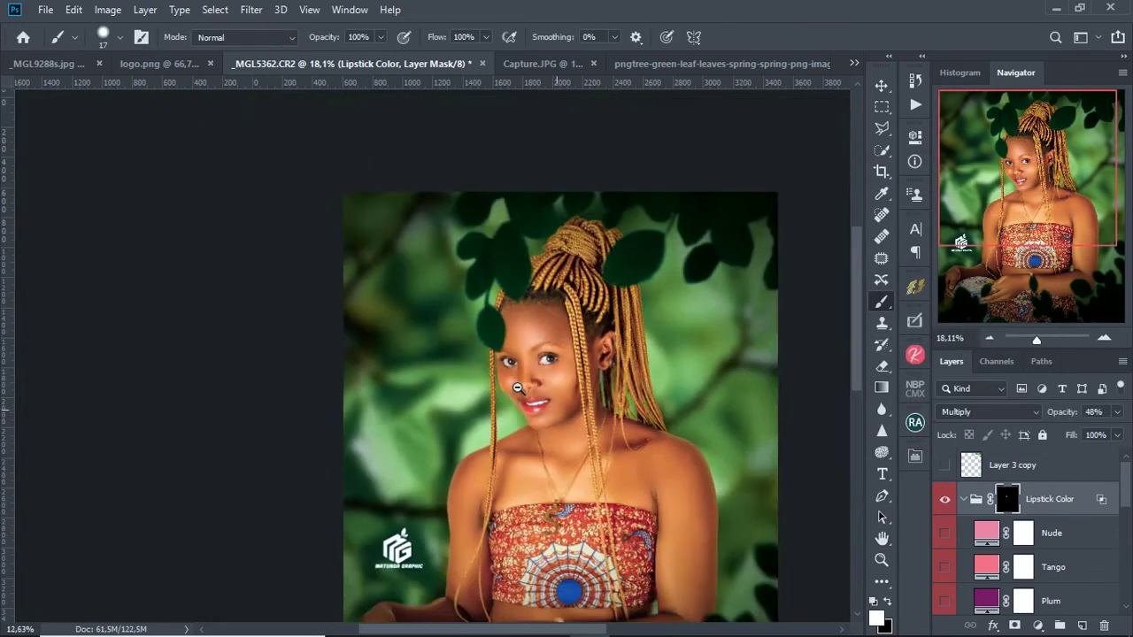
scroll(592, 385, "up", 2)
scroll(592, 385, "down", 3)
scroll(593, 385, "up", 1)
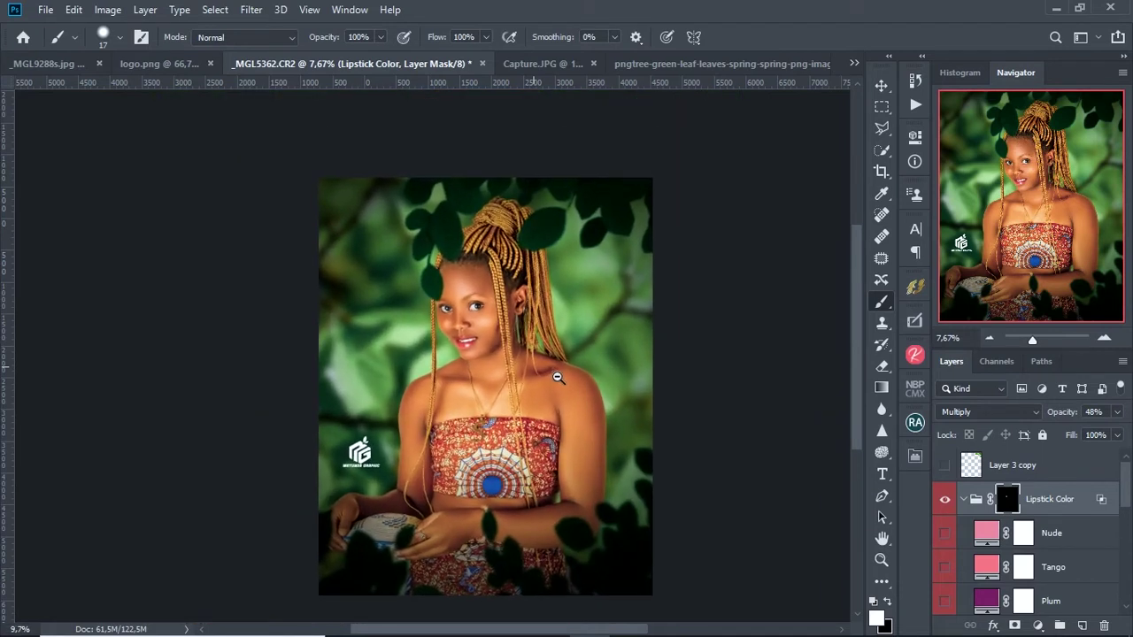
key("v")
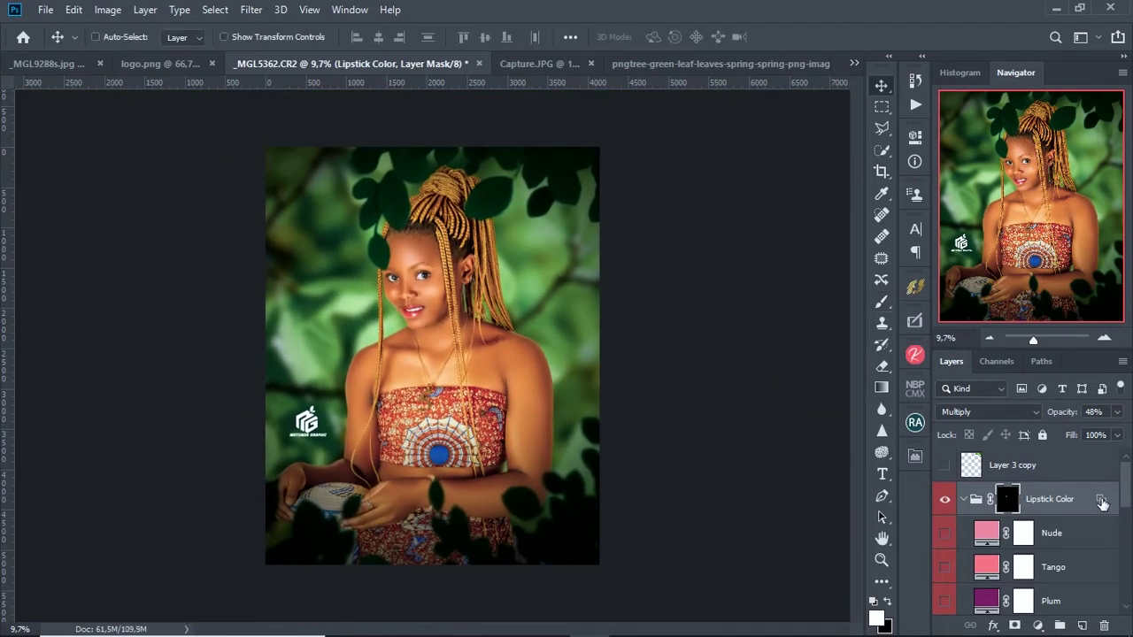
left_click(1102, 501)
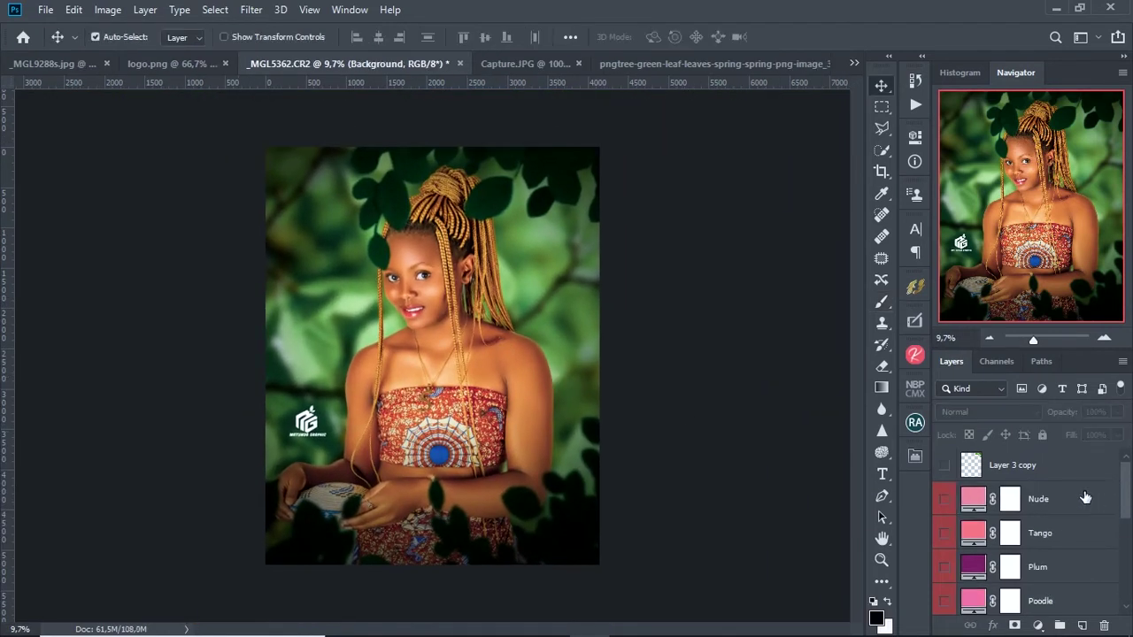
Delete the unused lipstick colour layers
scroll(1053, 540, "down", 5)
left_click(1036, 567, "shift")
key("Delete")
Add then undo a Brightness/Contrast layer, hide Layer 3 copy, and show the hidden tray icons
left_click(1038, 625)
left_click(1038, 386)
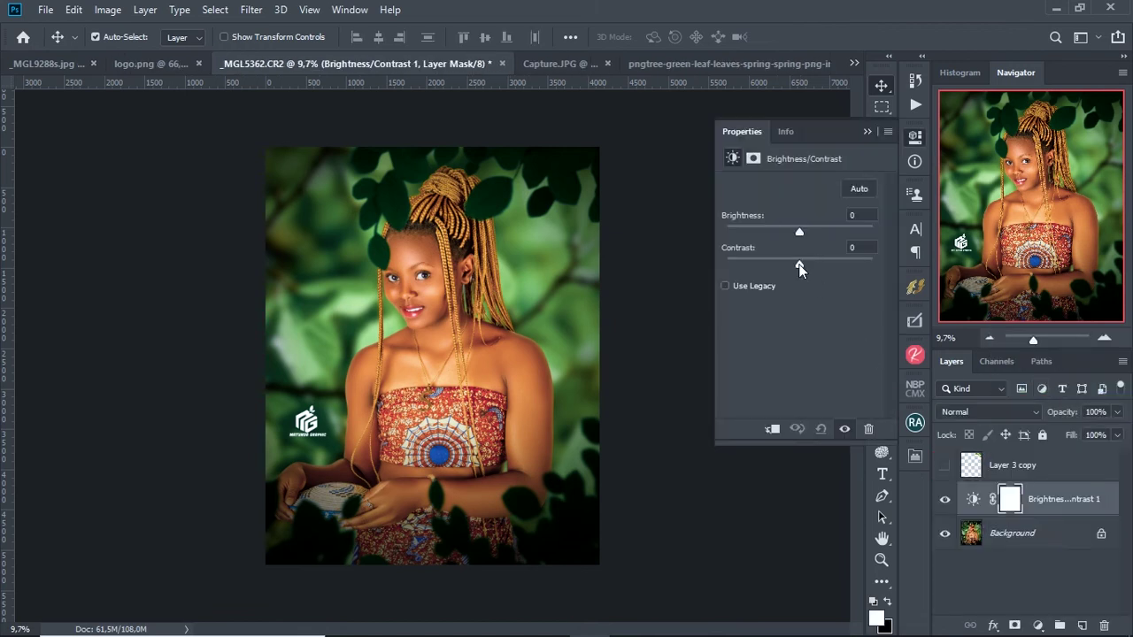
left_click(867, 131)
mouse_move(437, 285)
left_mouse_down()
mouse_move(549, 295)
mouse_move(529, 372)
left_mouse_up()
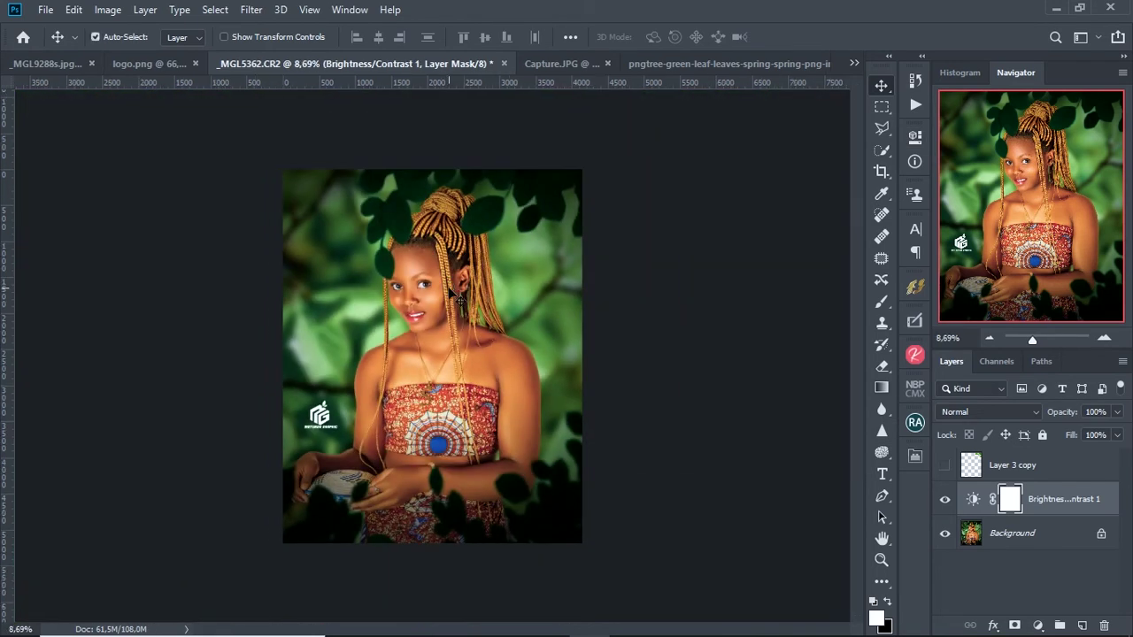
key("ctrl+0")
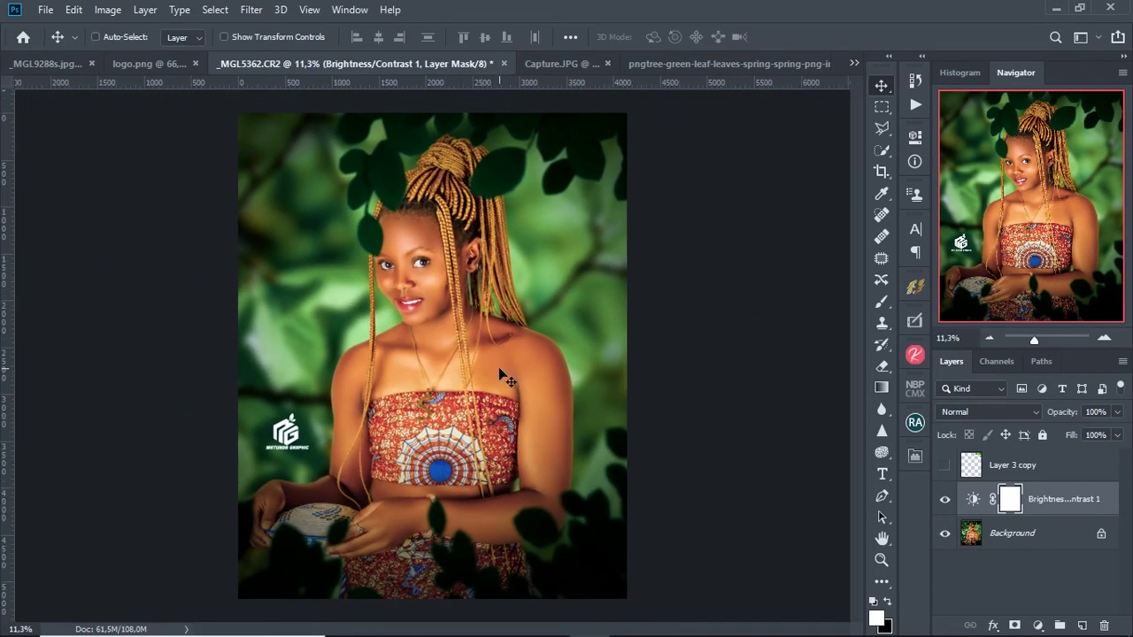
key("ctrl+z")
left_click(945, 466)
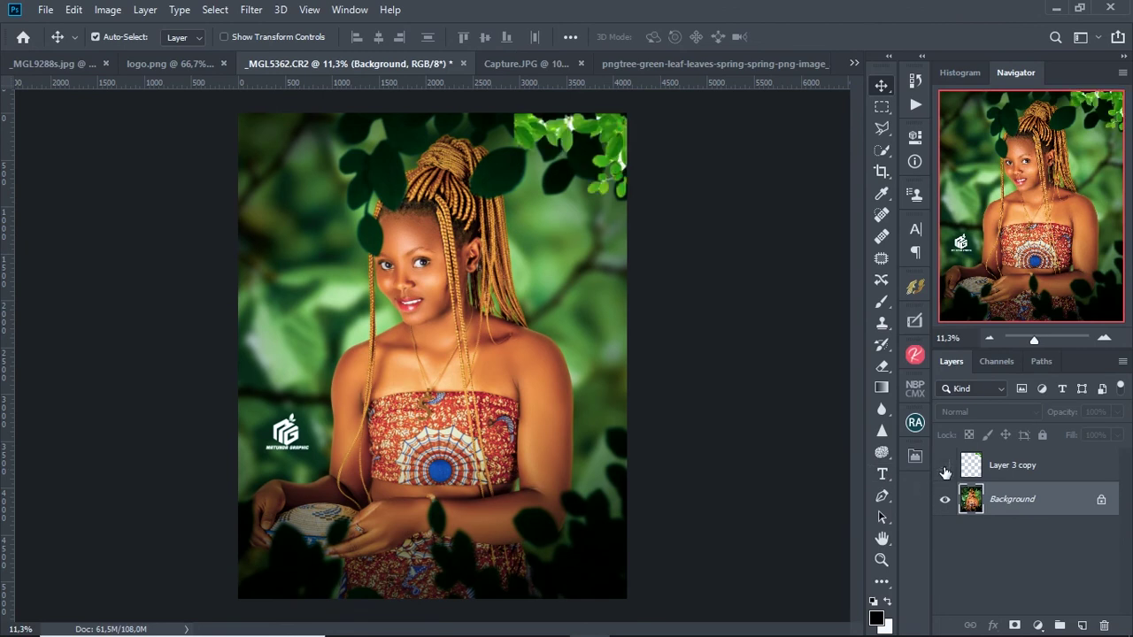
left_click(891, 621)
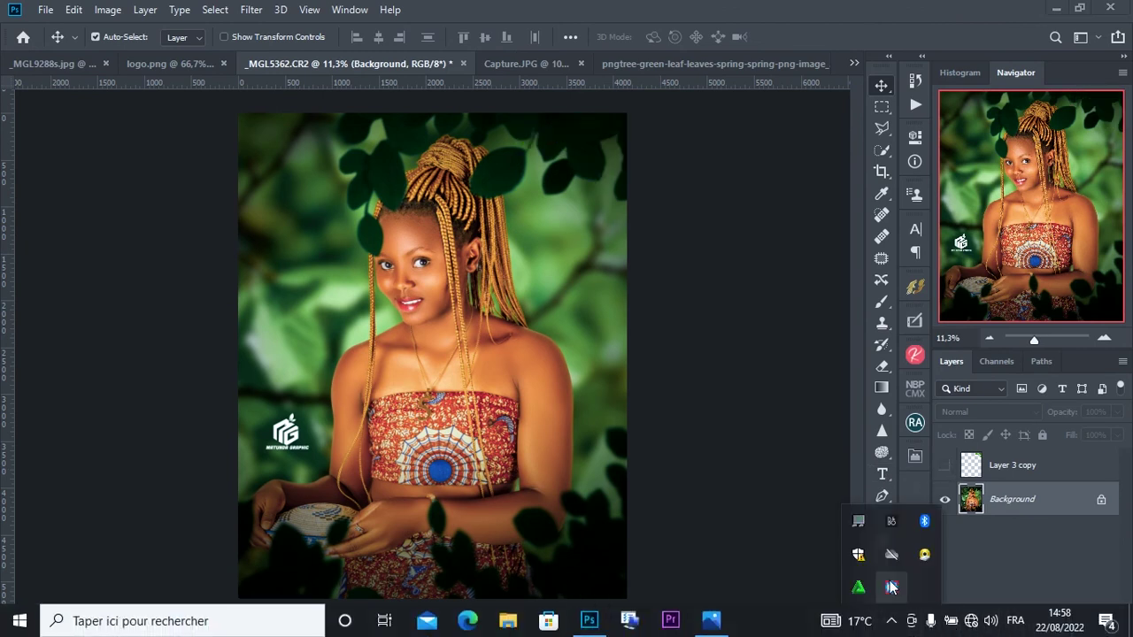